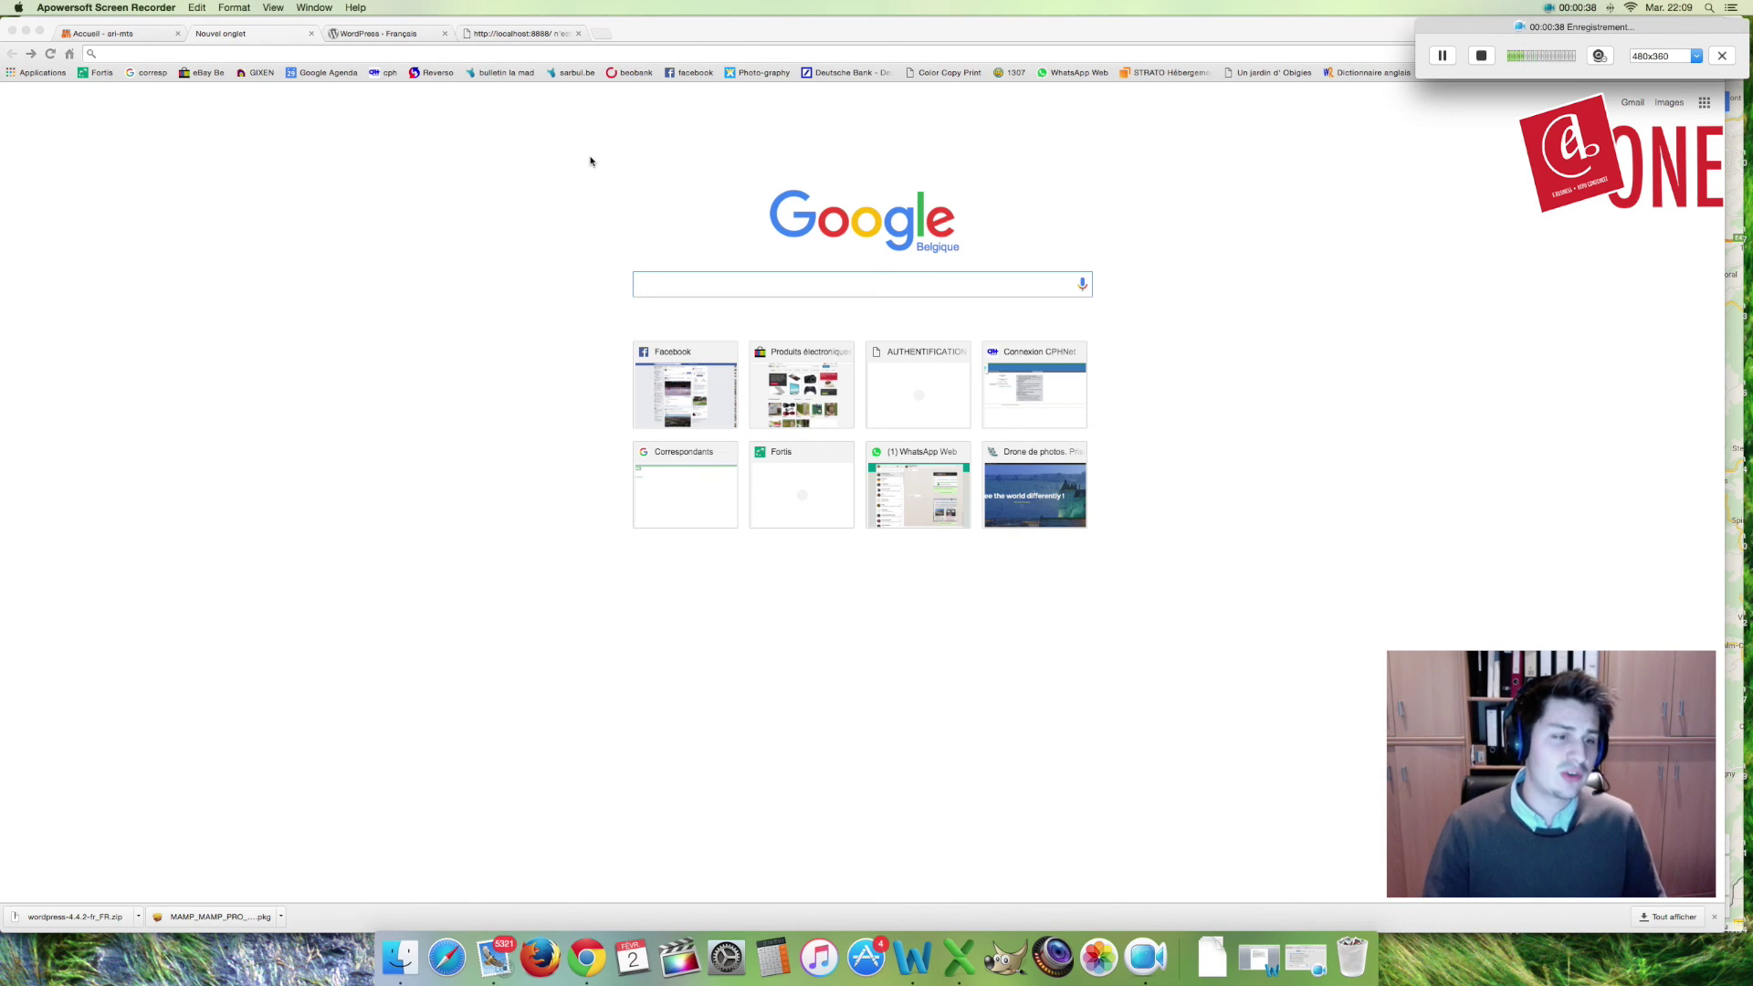
# Step: Search Chrome for 'mamp'
pyautogui.click(661, 282)
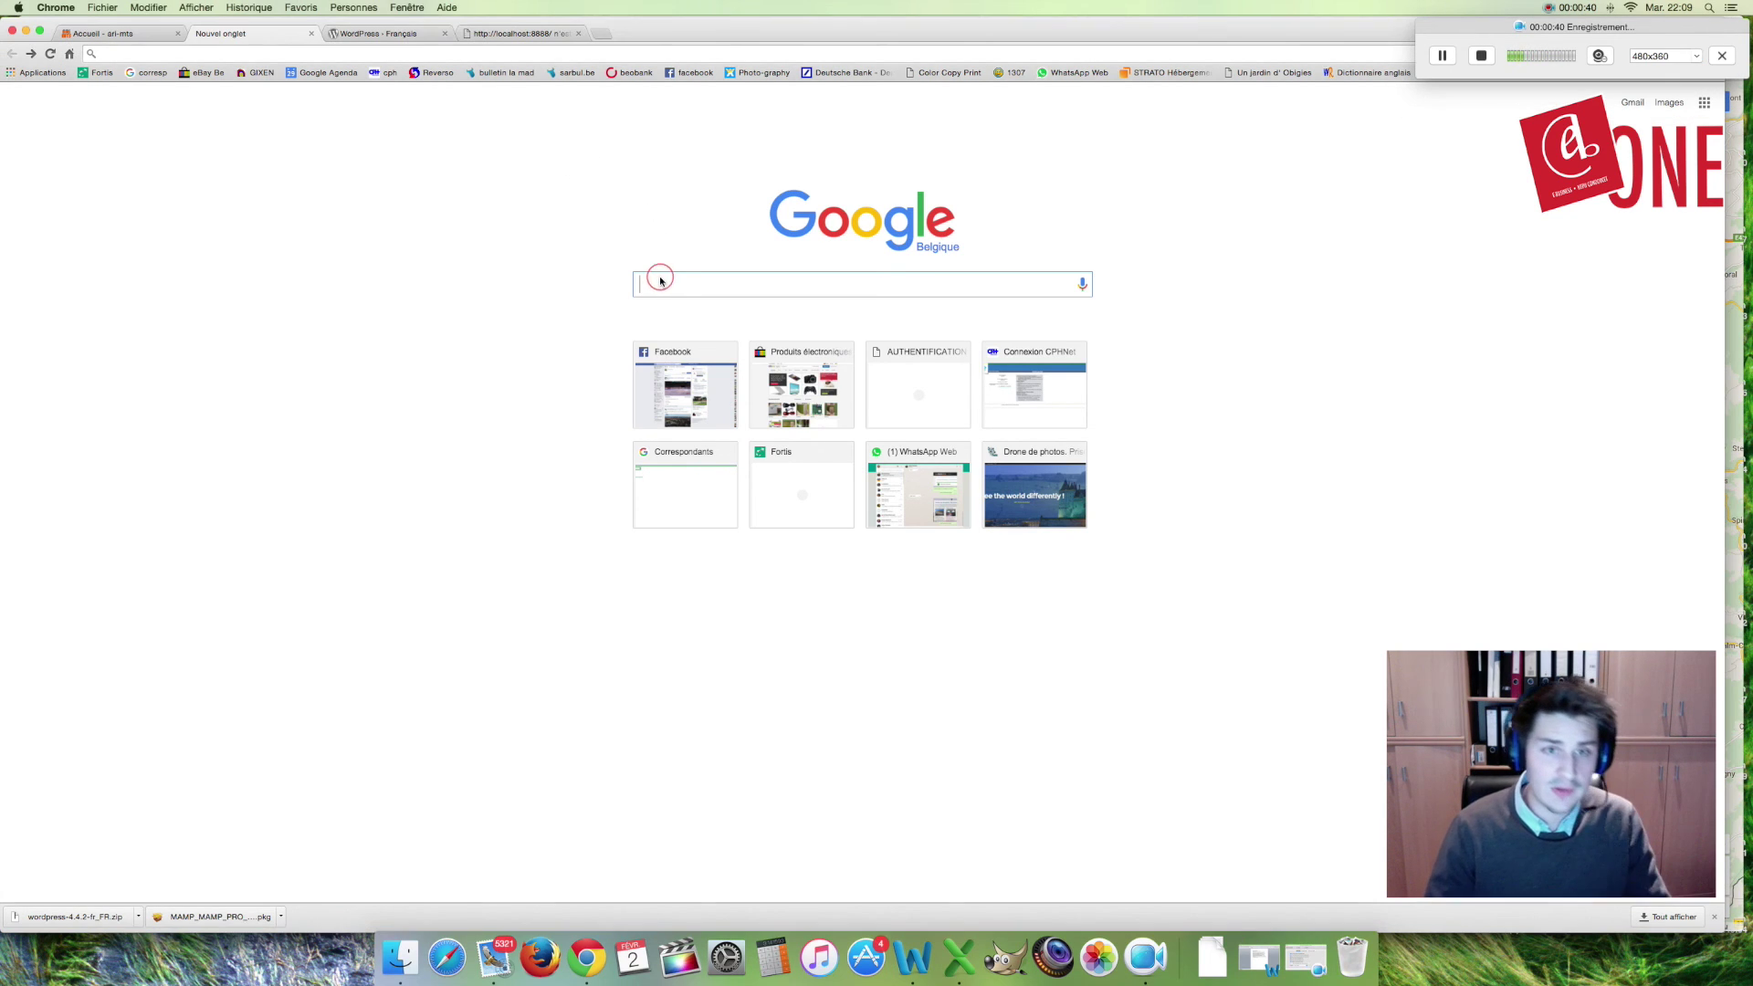
pyautogui.write('map')
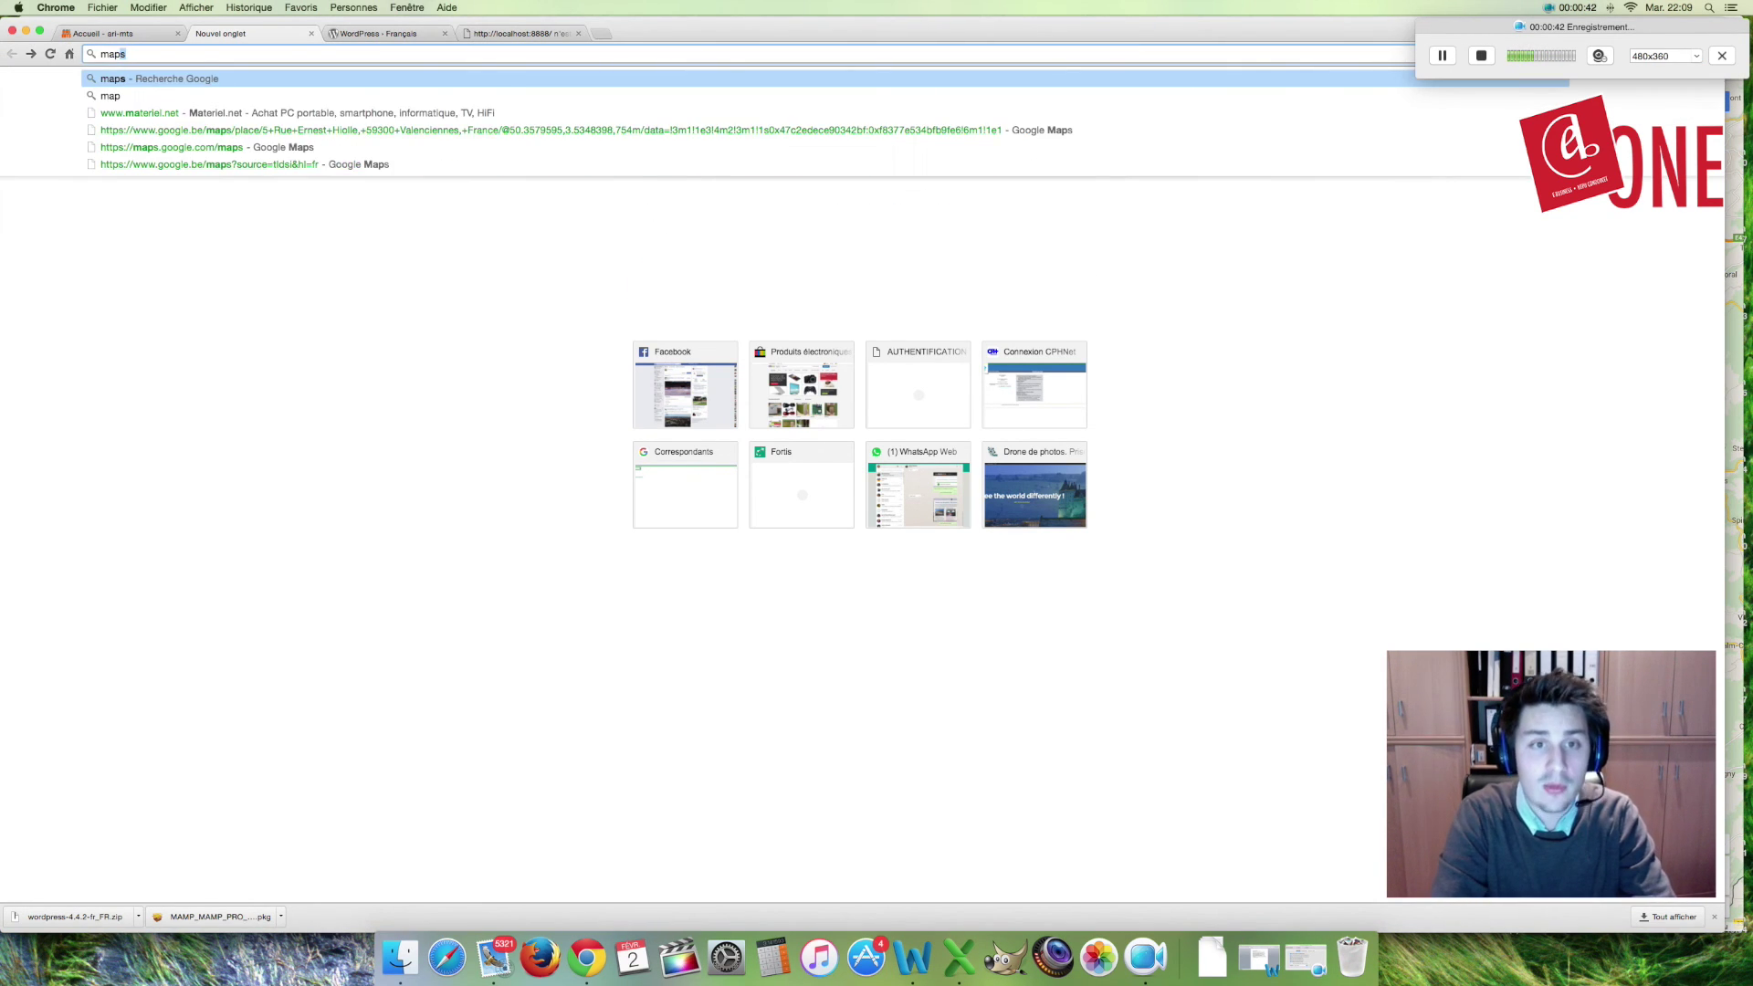
pyautogui.press('BackSpace')
pyautogui.press('BackSpace')
pyautogui.write('mp')
pyautogui.press('Return')
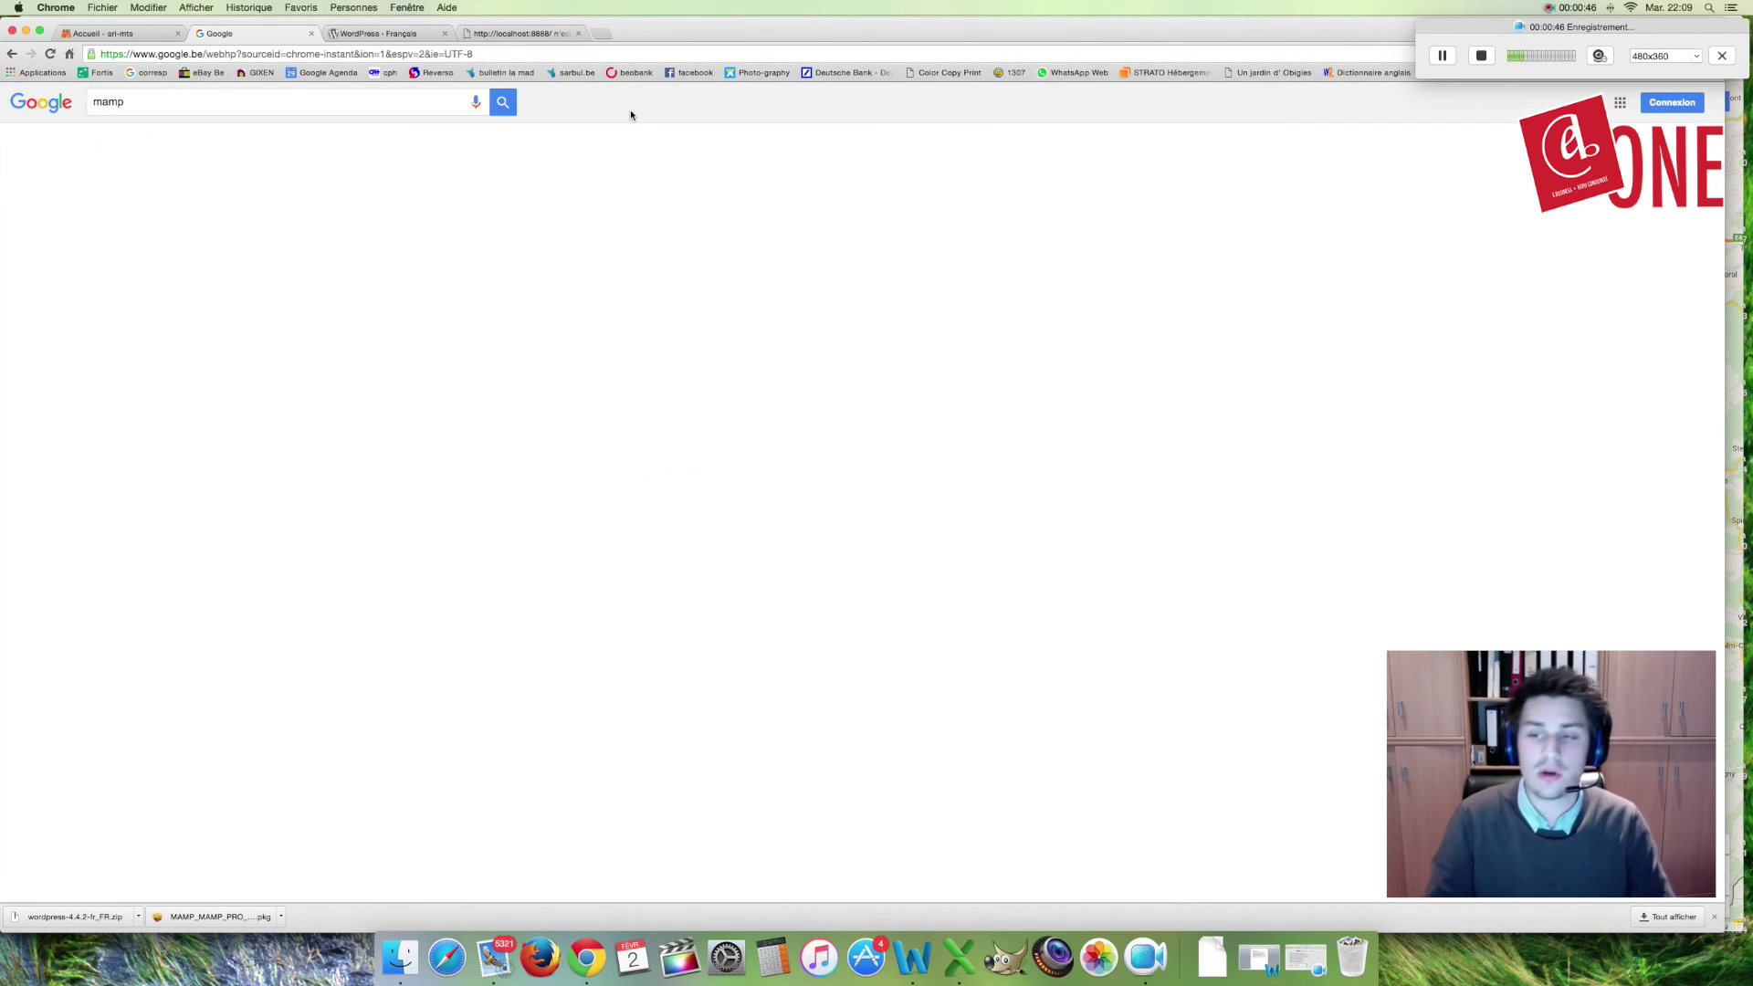
# Step: Open the official mamp.info site and launch the downloaded MAMP PRO installer package
pyautogui.click(151, 212)
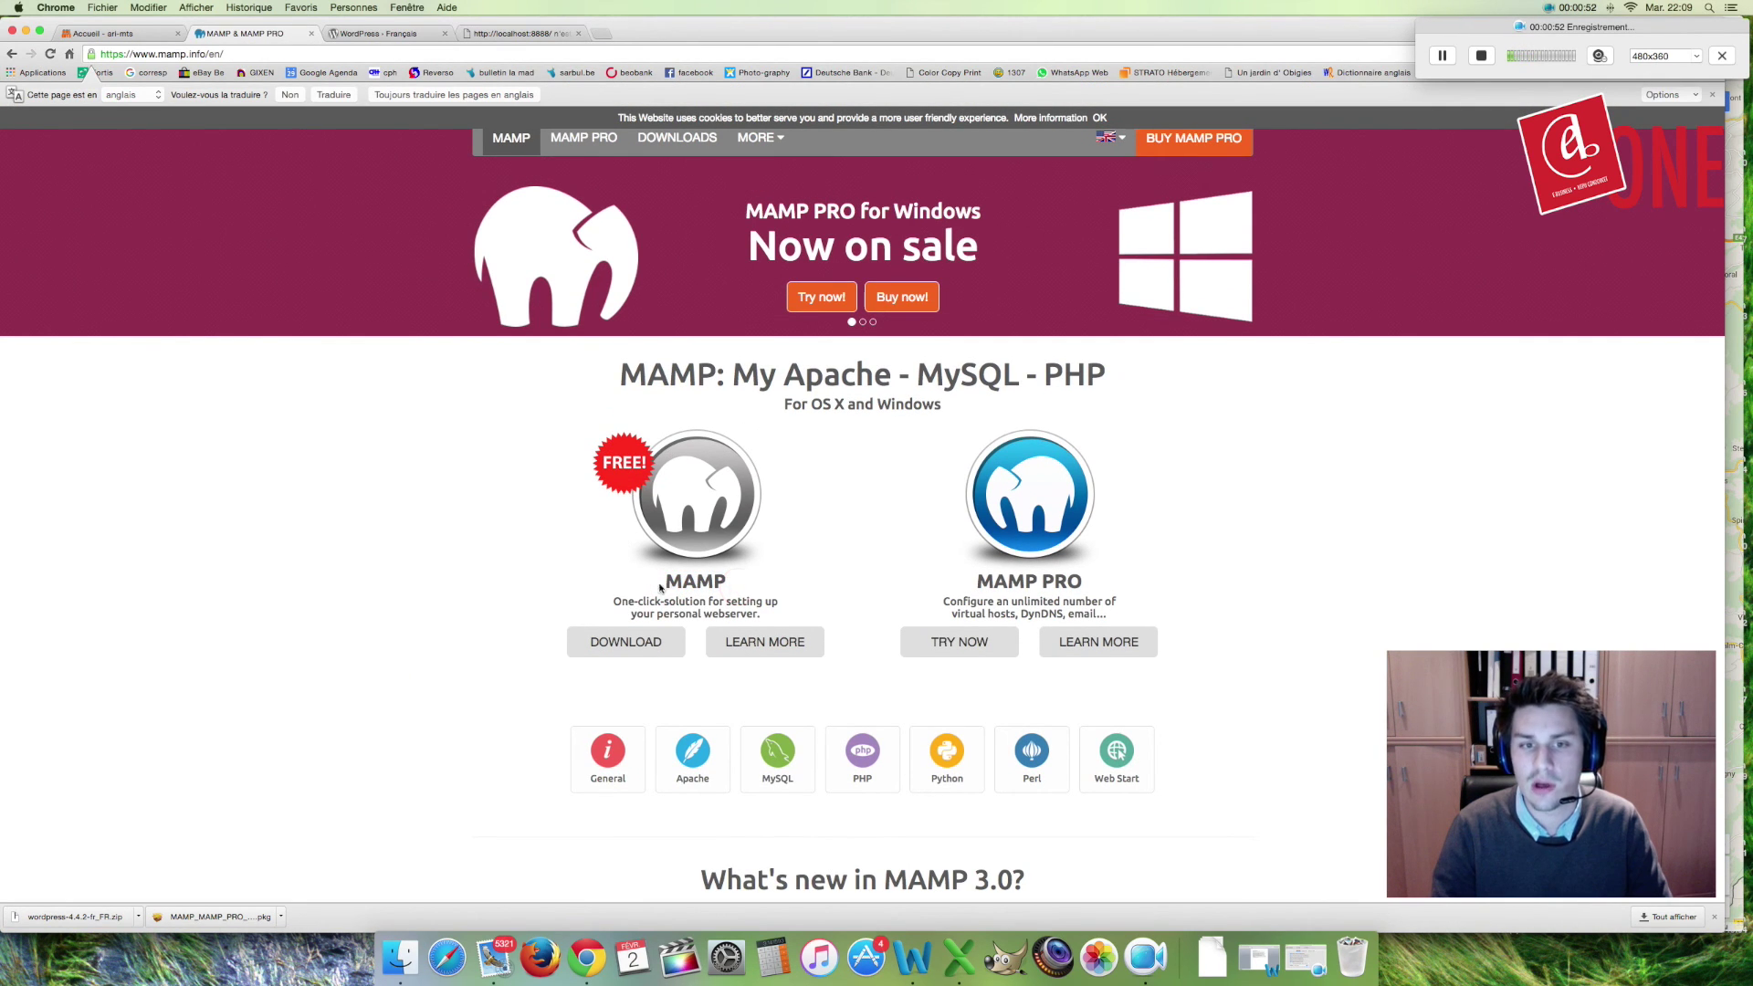
pyautogui.scroll(-5, 666, 585)
pyautogui.scroll(3, 747, 559)
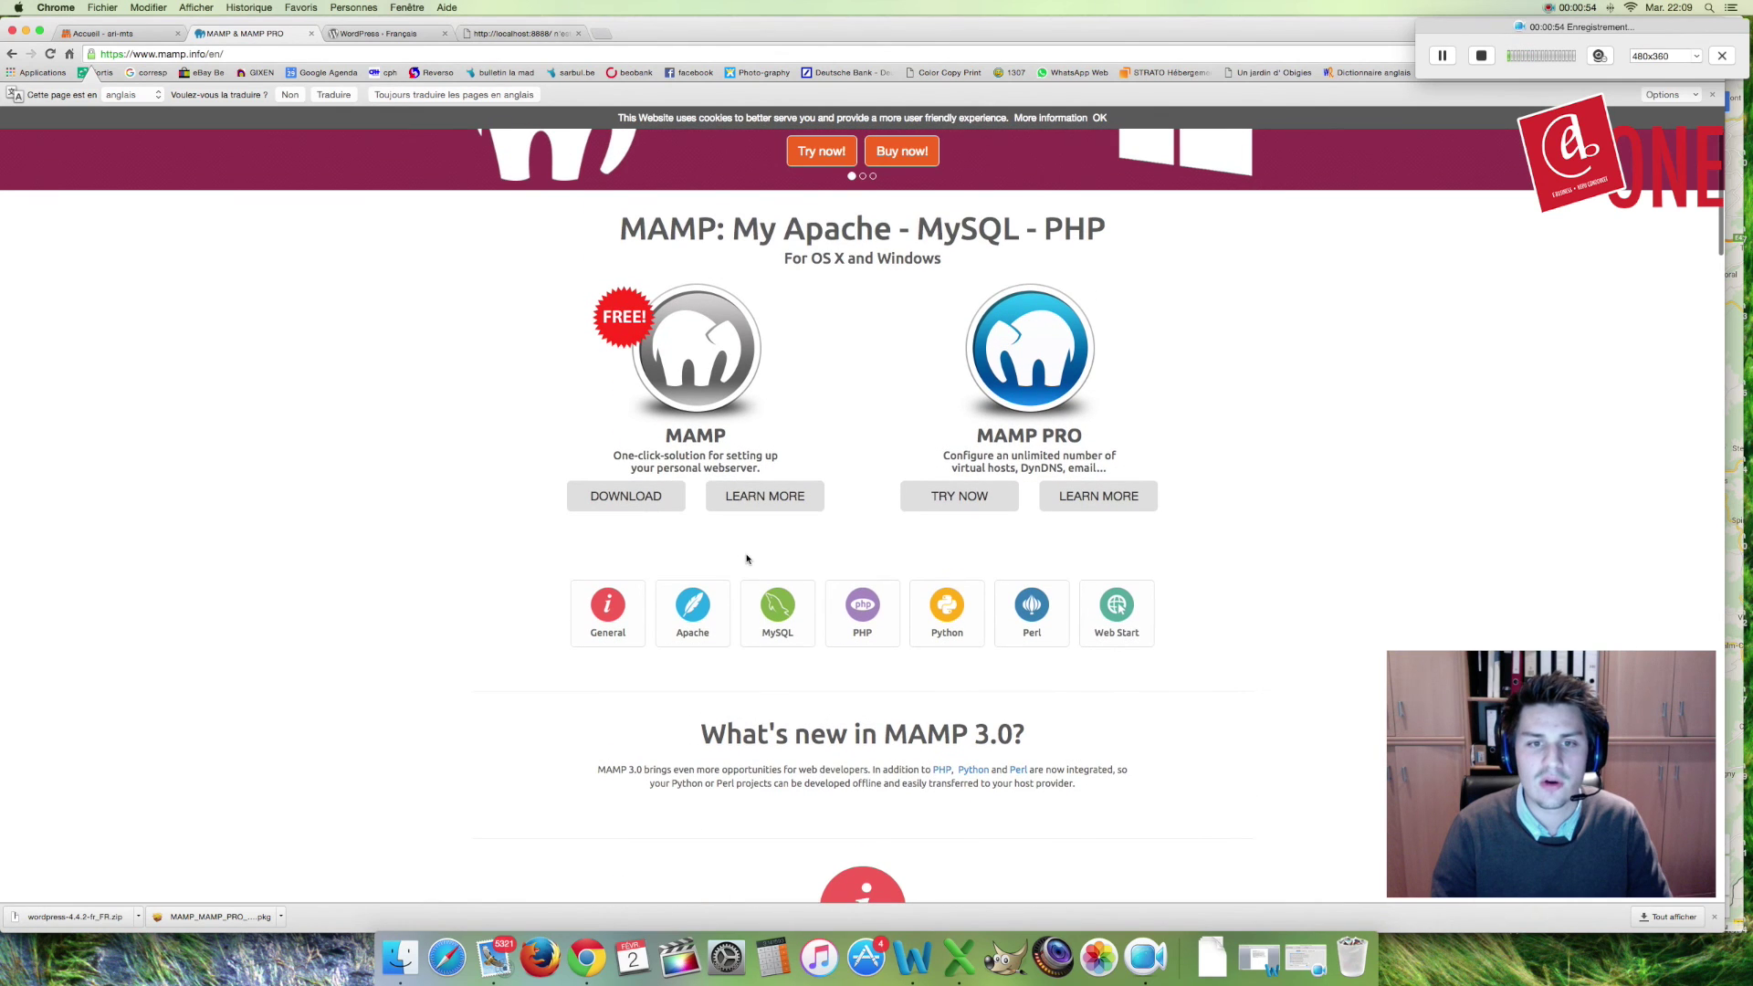
pyautogui.scroll(1, 767, 575)
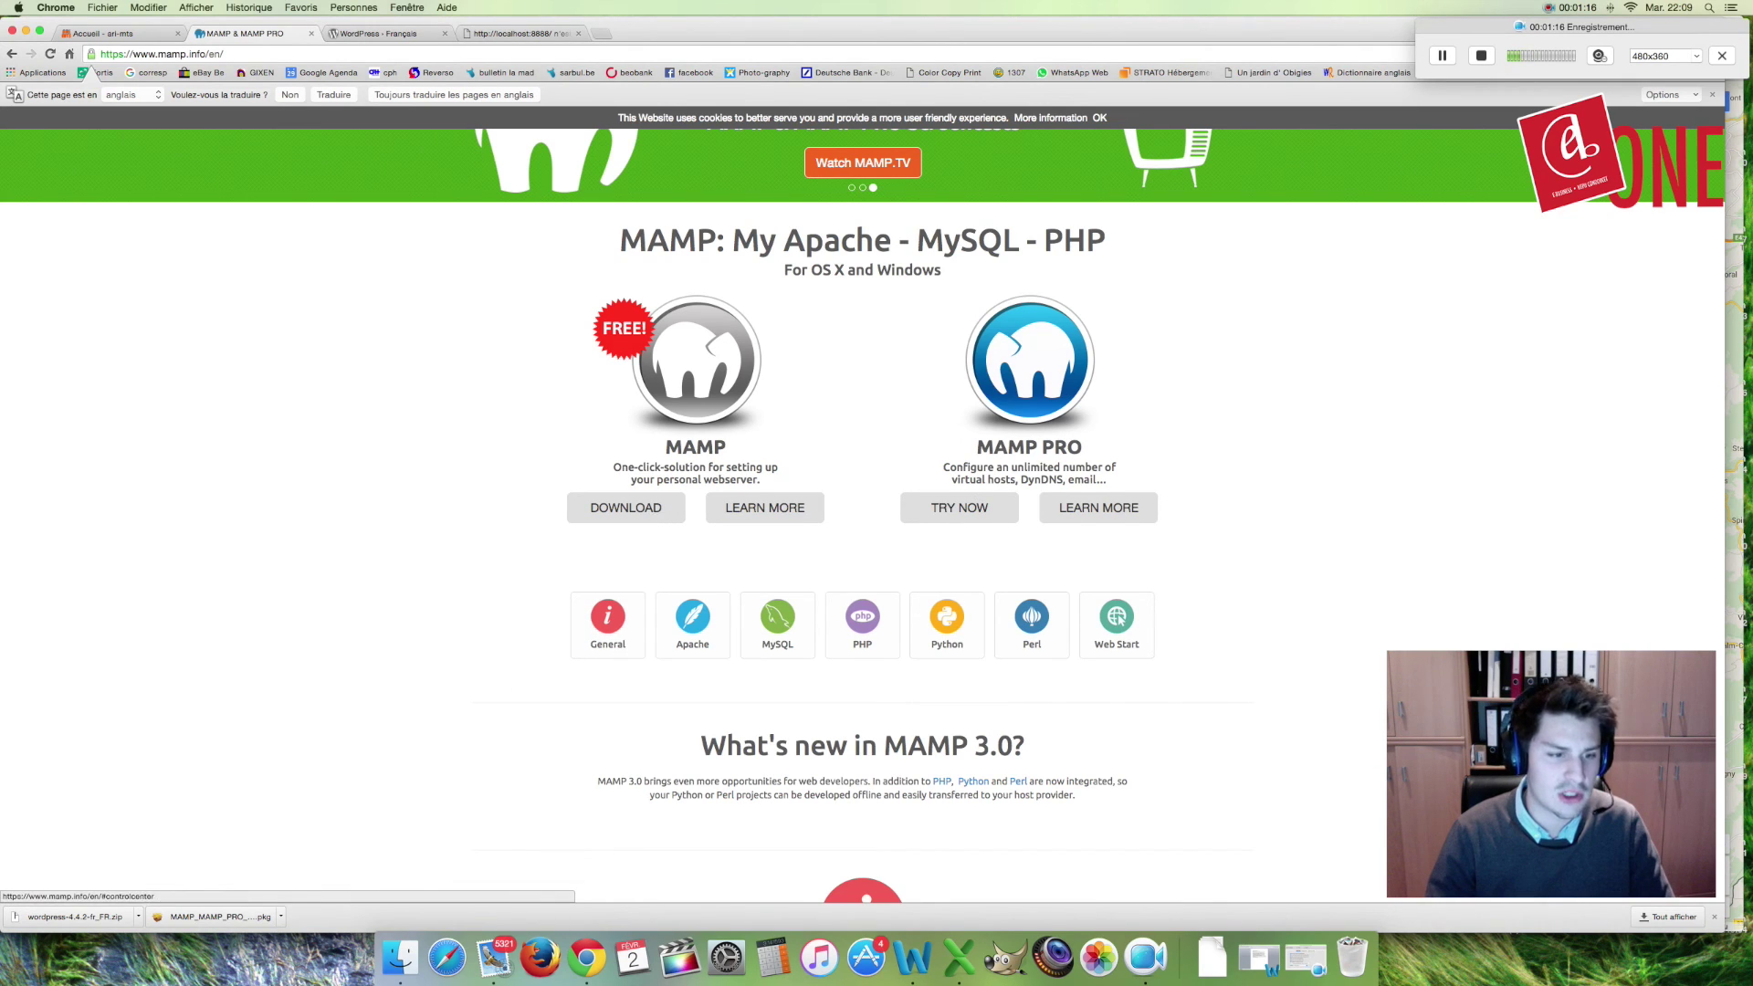
pyautogui.click(204, 917)
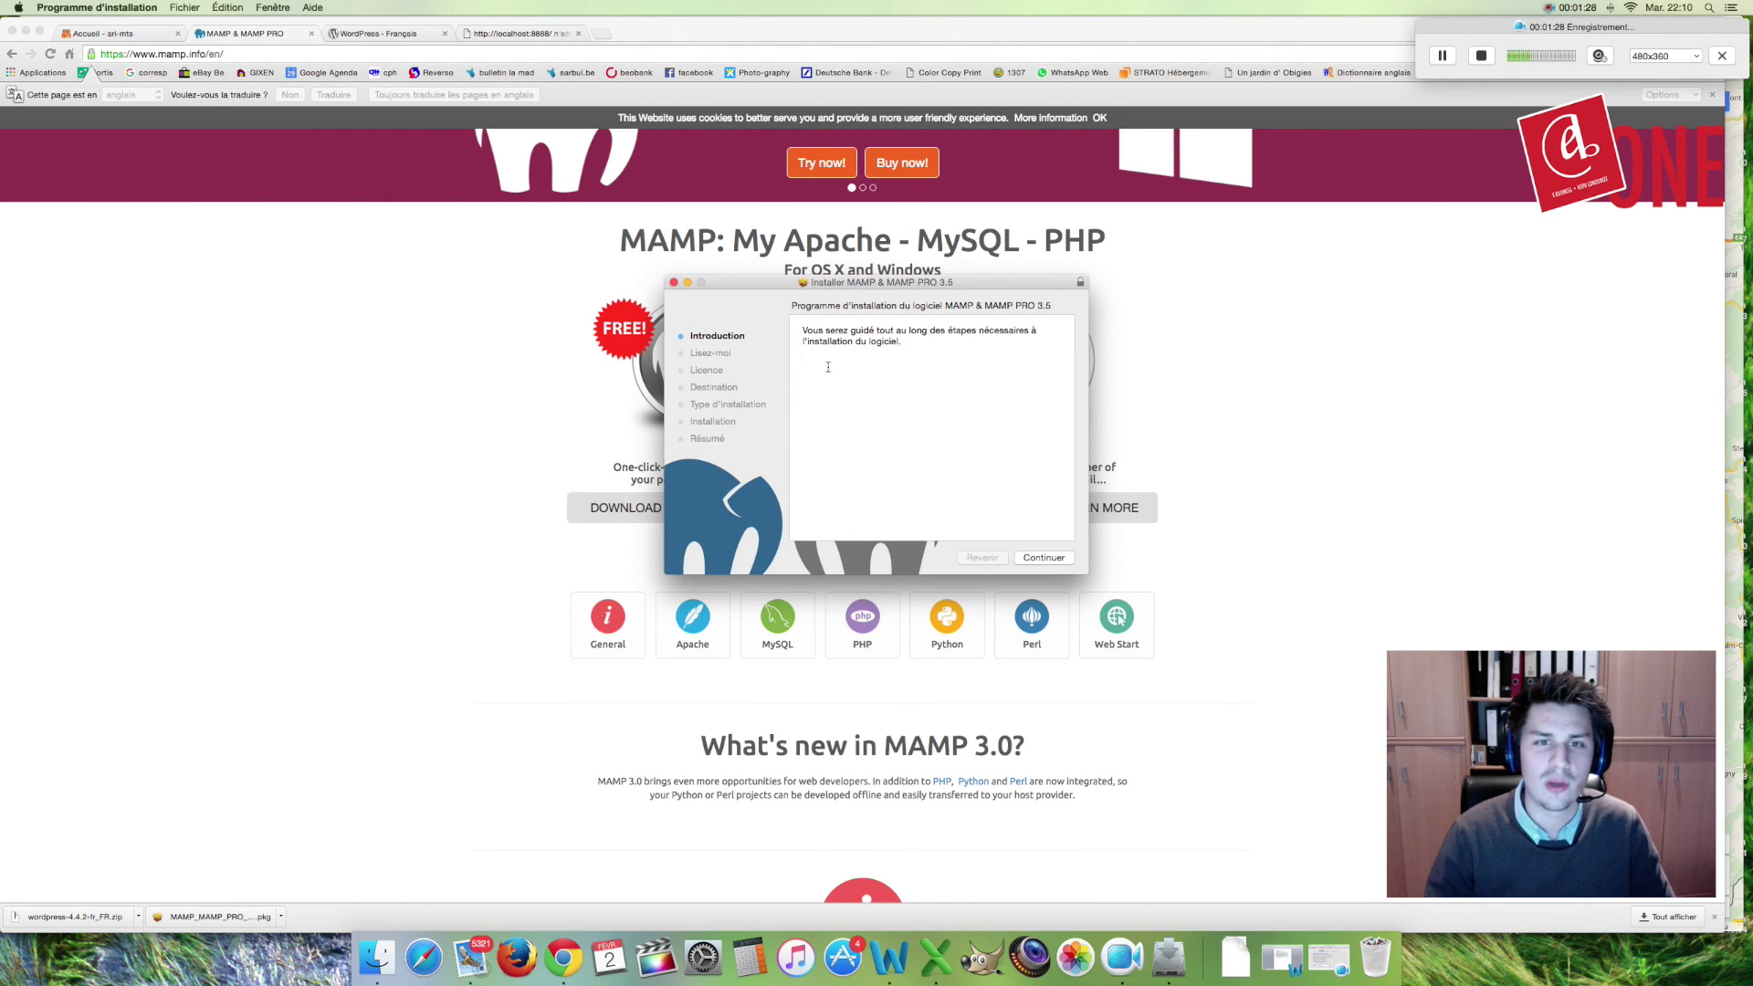
# Step: Get past the installer introduction and read-me, keep English, and accept the licence agreement
pyautogui.click(1039, 558)
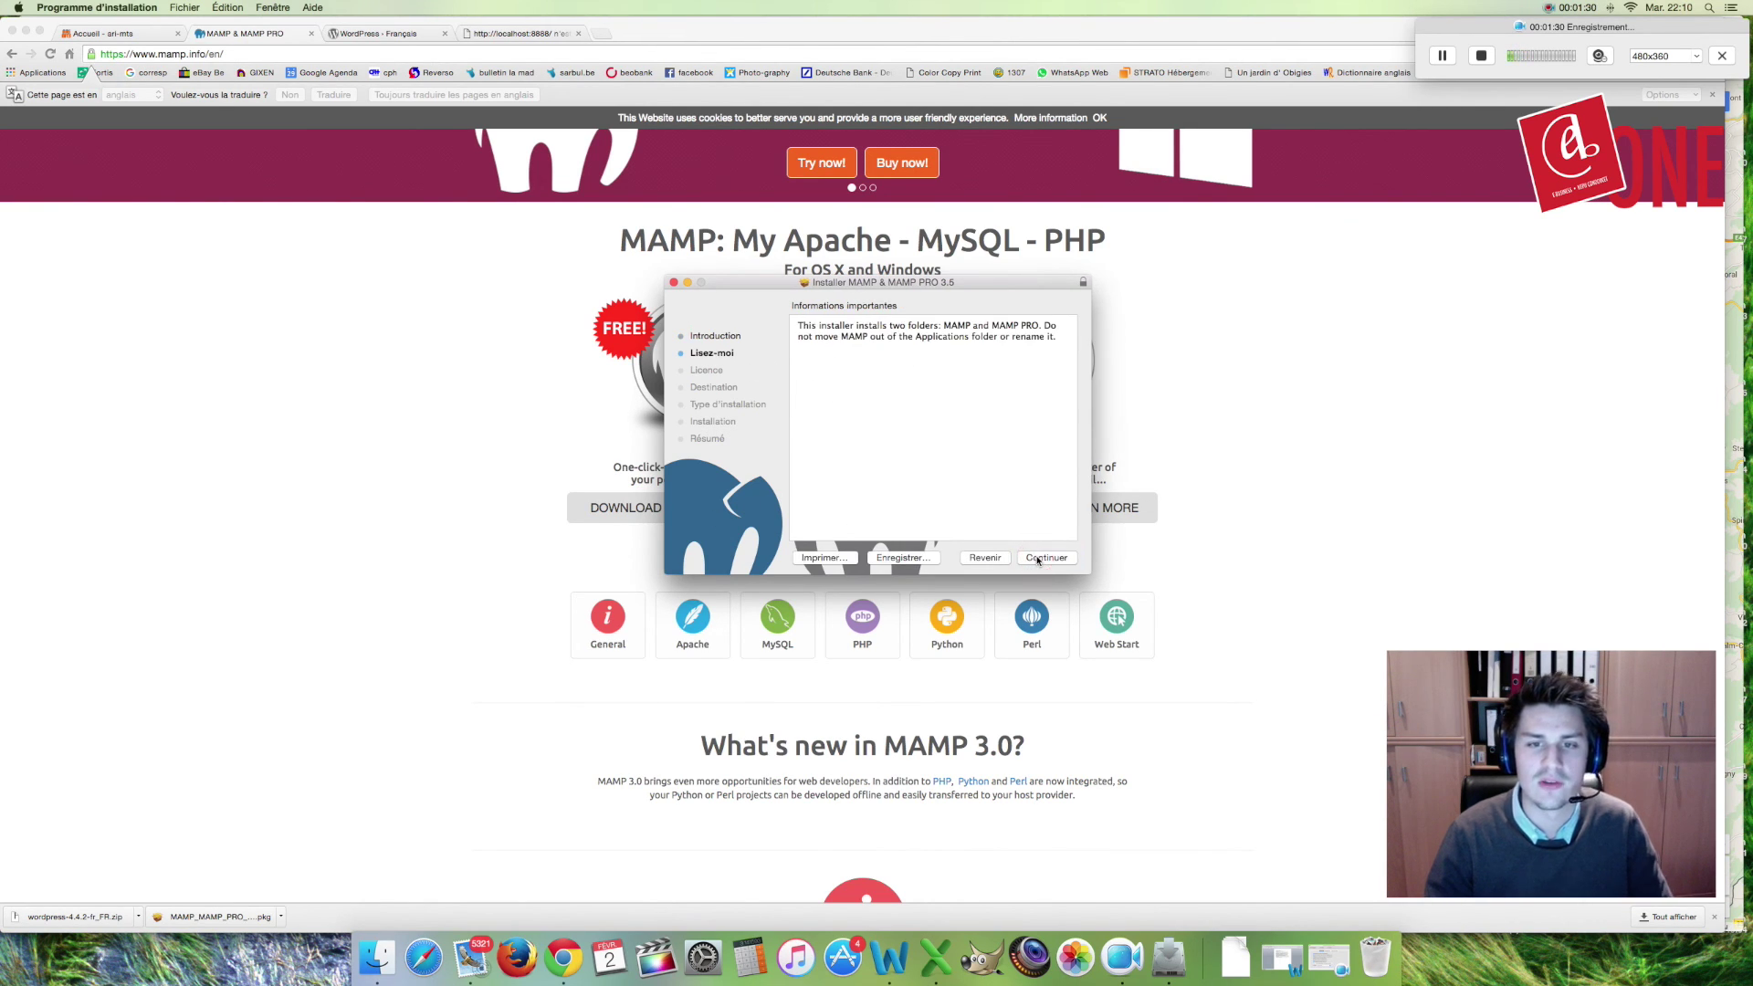
pyautogui.click(1037, 560)
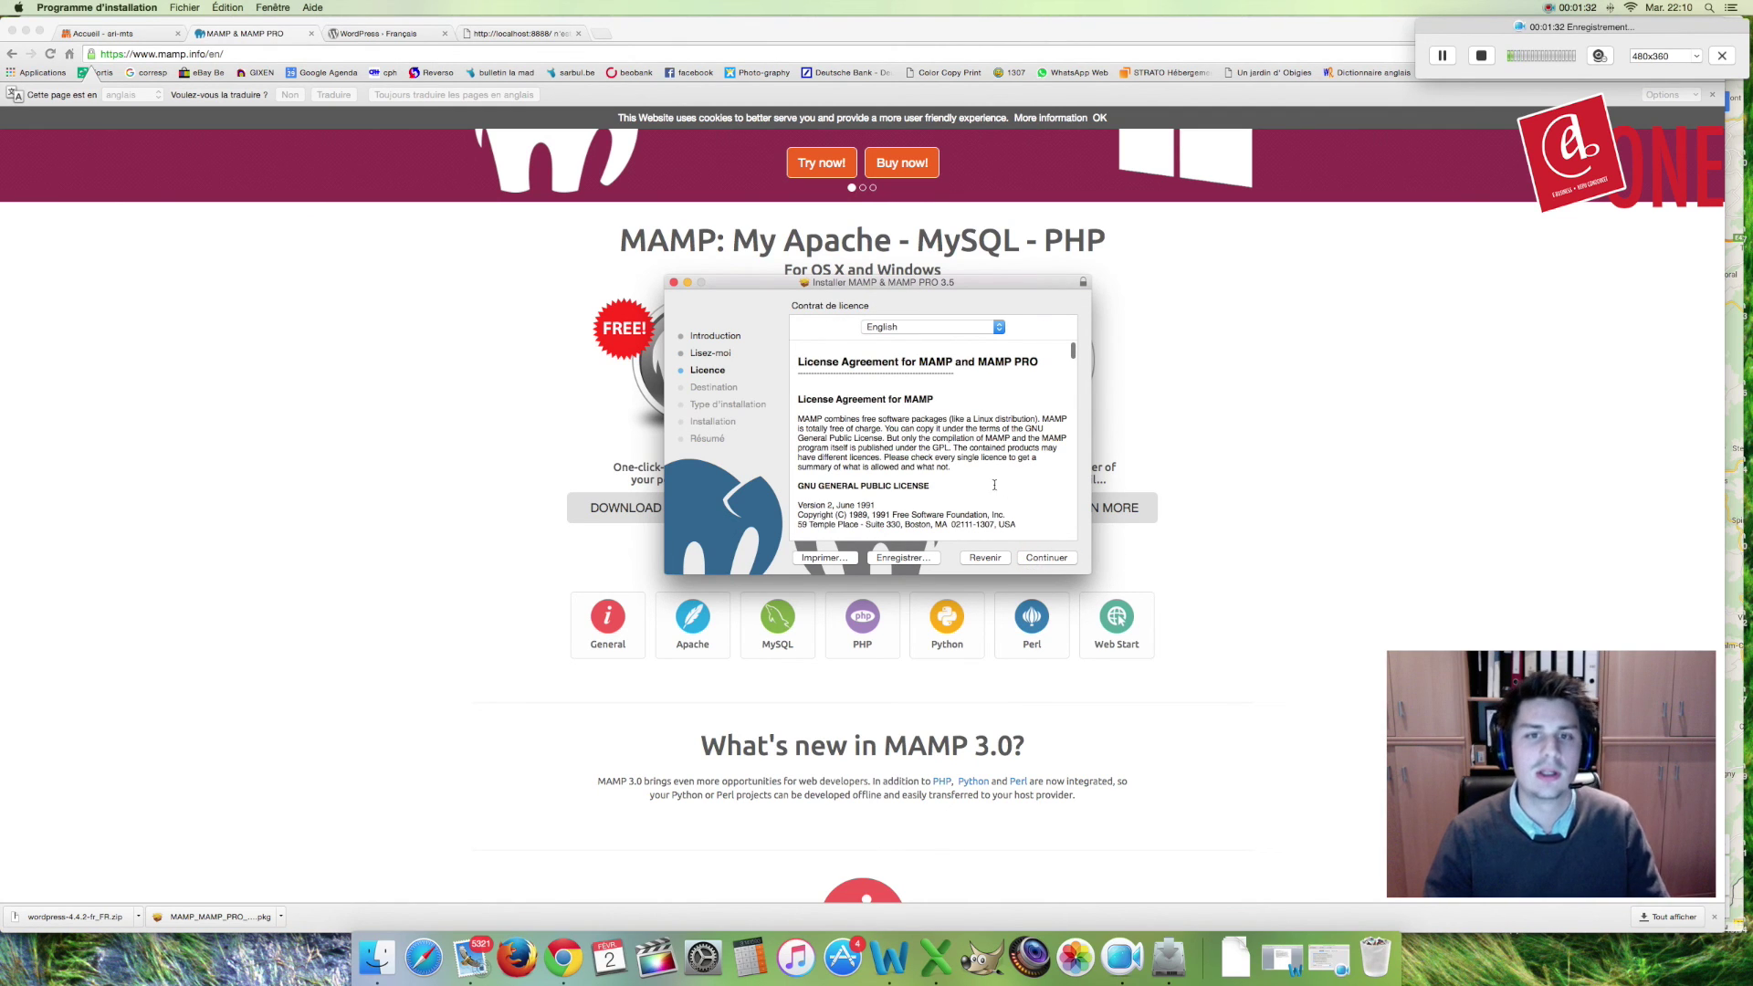
pyautogui.click(999, 327)
pyautogui.click(999, 327)
pyautogui.click(1036, 559)
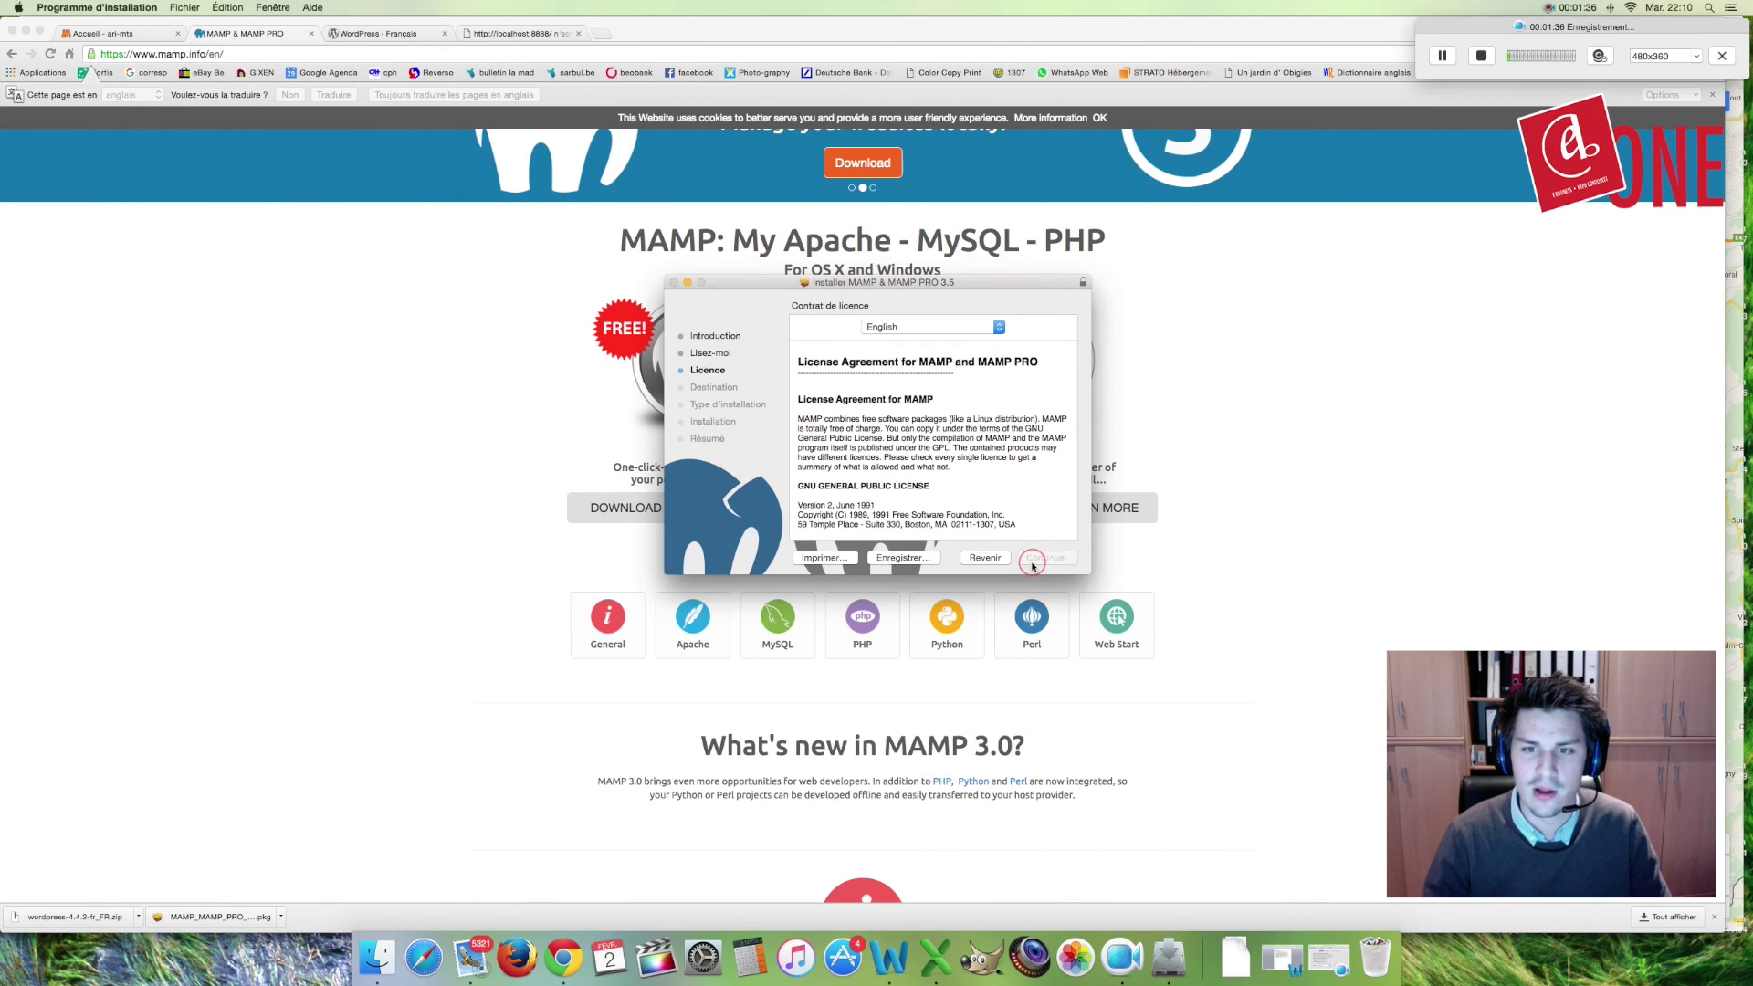
pyautogui.click(1007, 395)
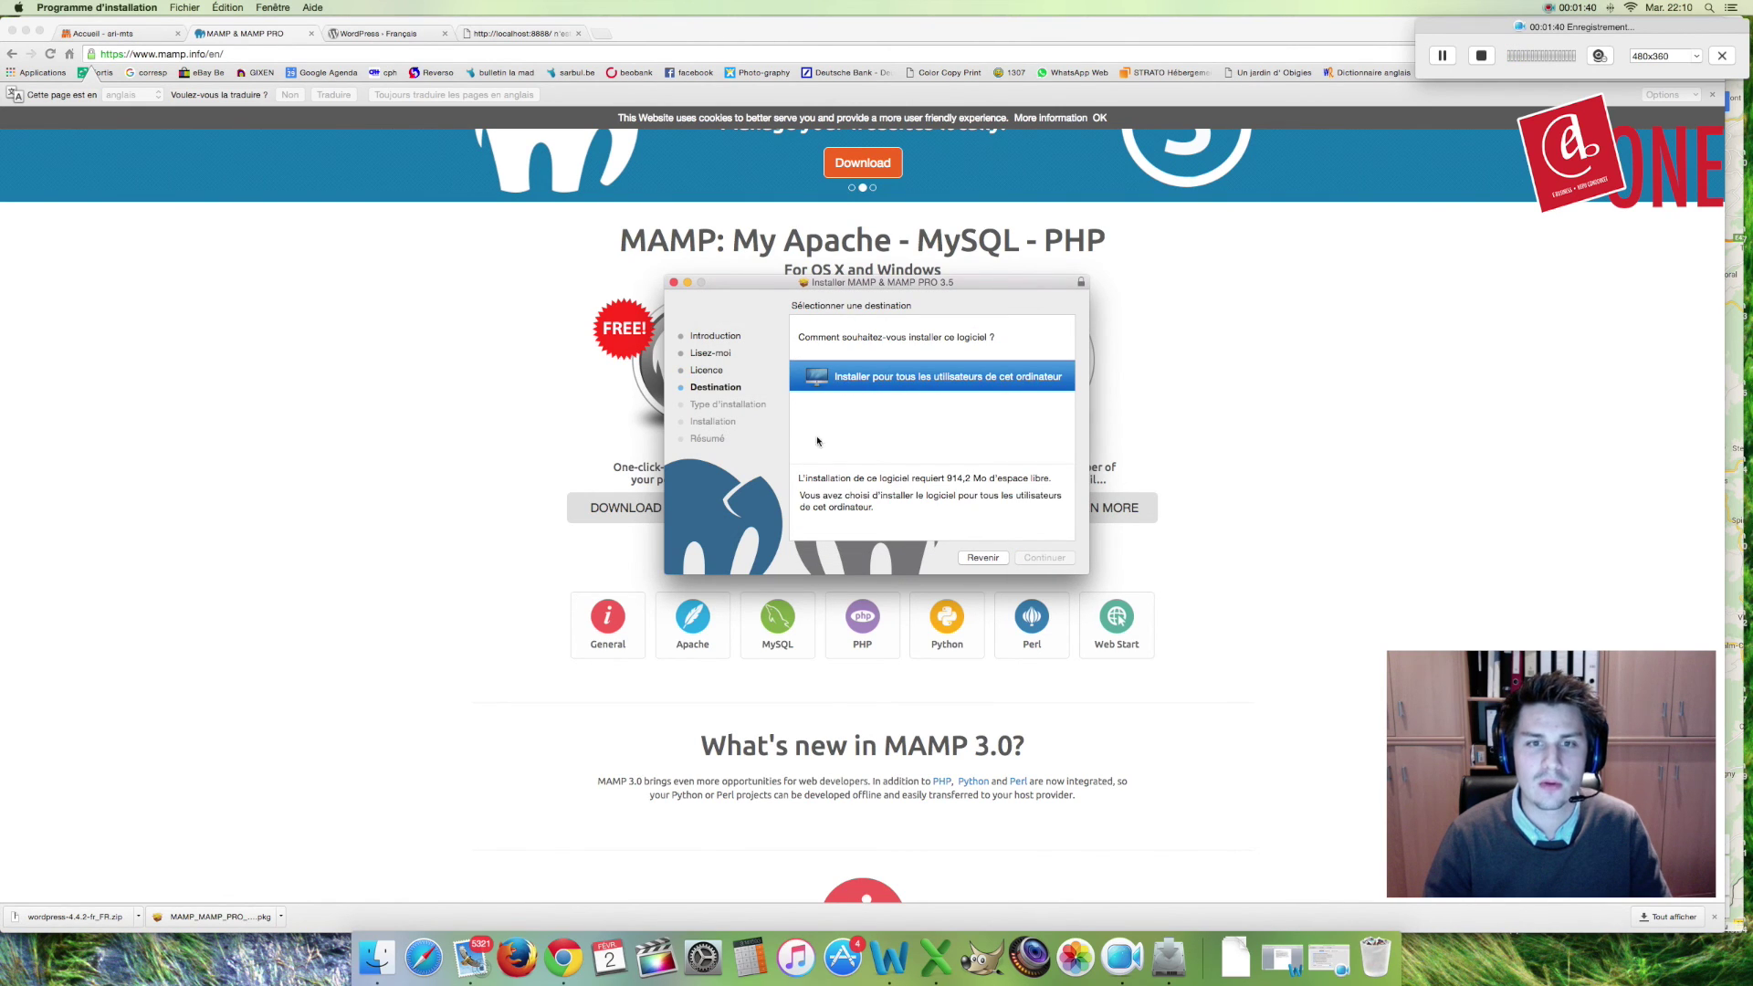
# Step: Install MAMP and MAMP PRO 3.5 for all users with the admin password, then close the installer
pyautogui.click(892, 383)
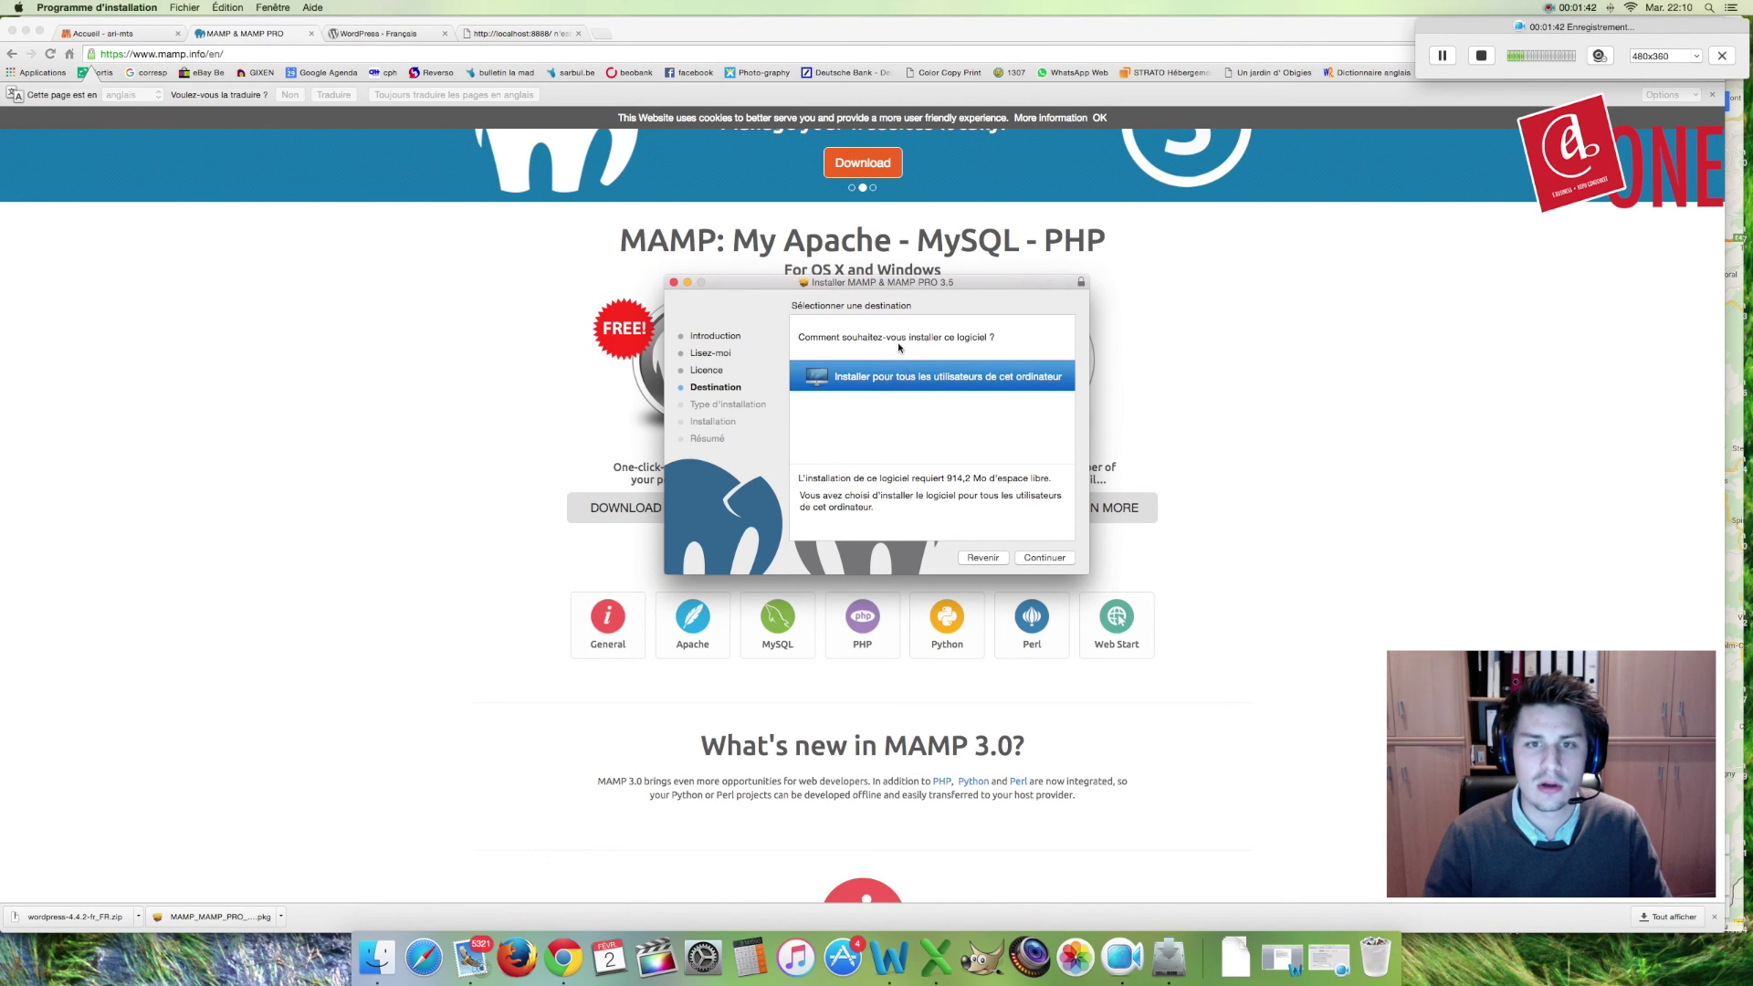
pyautogui.click(1043, 559)
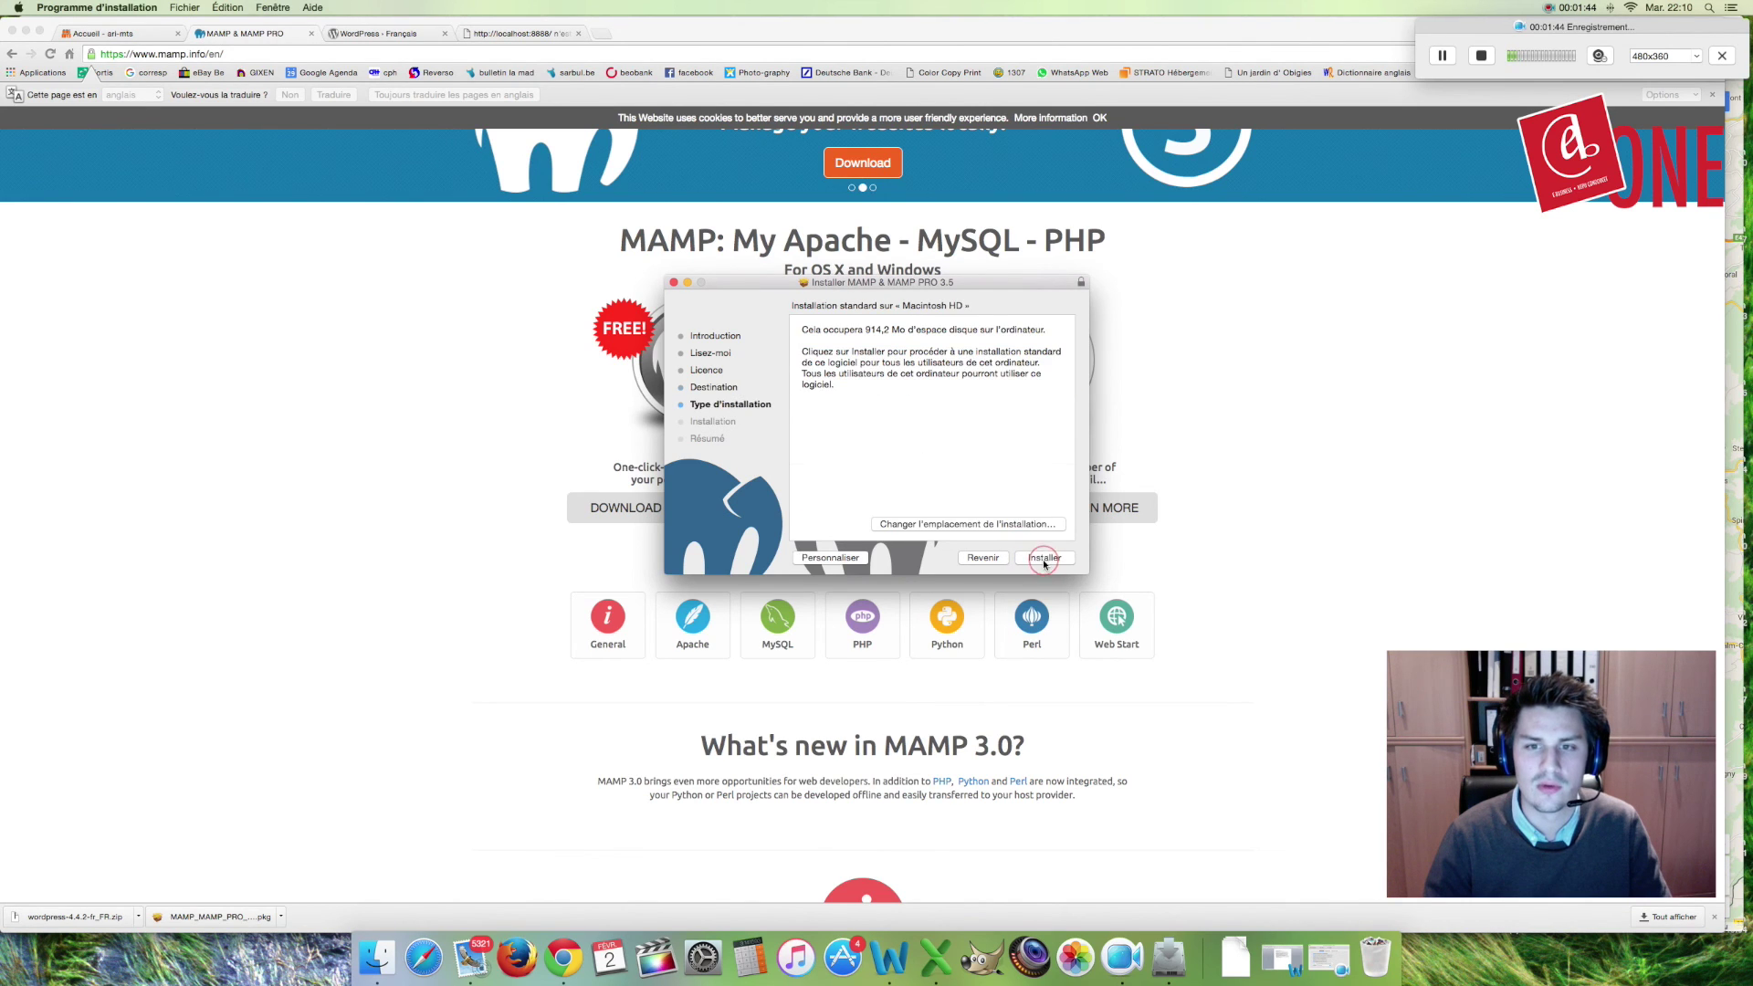
pyautogui.click(1044, 559)
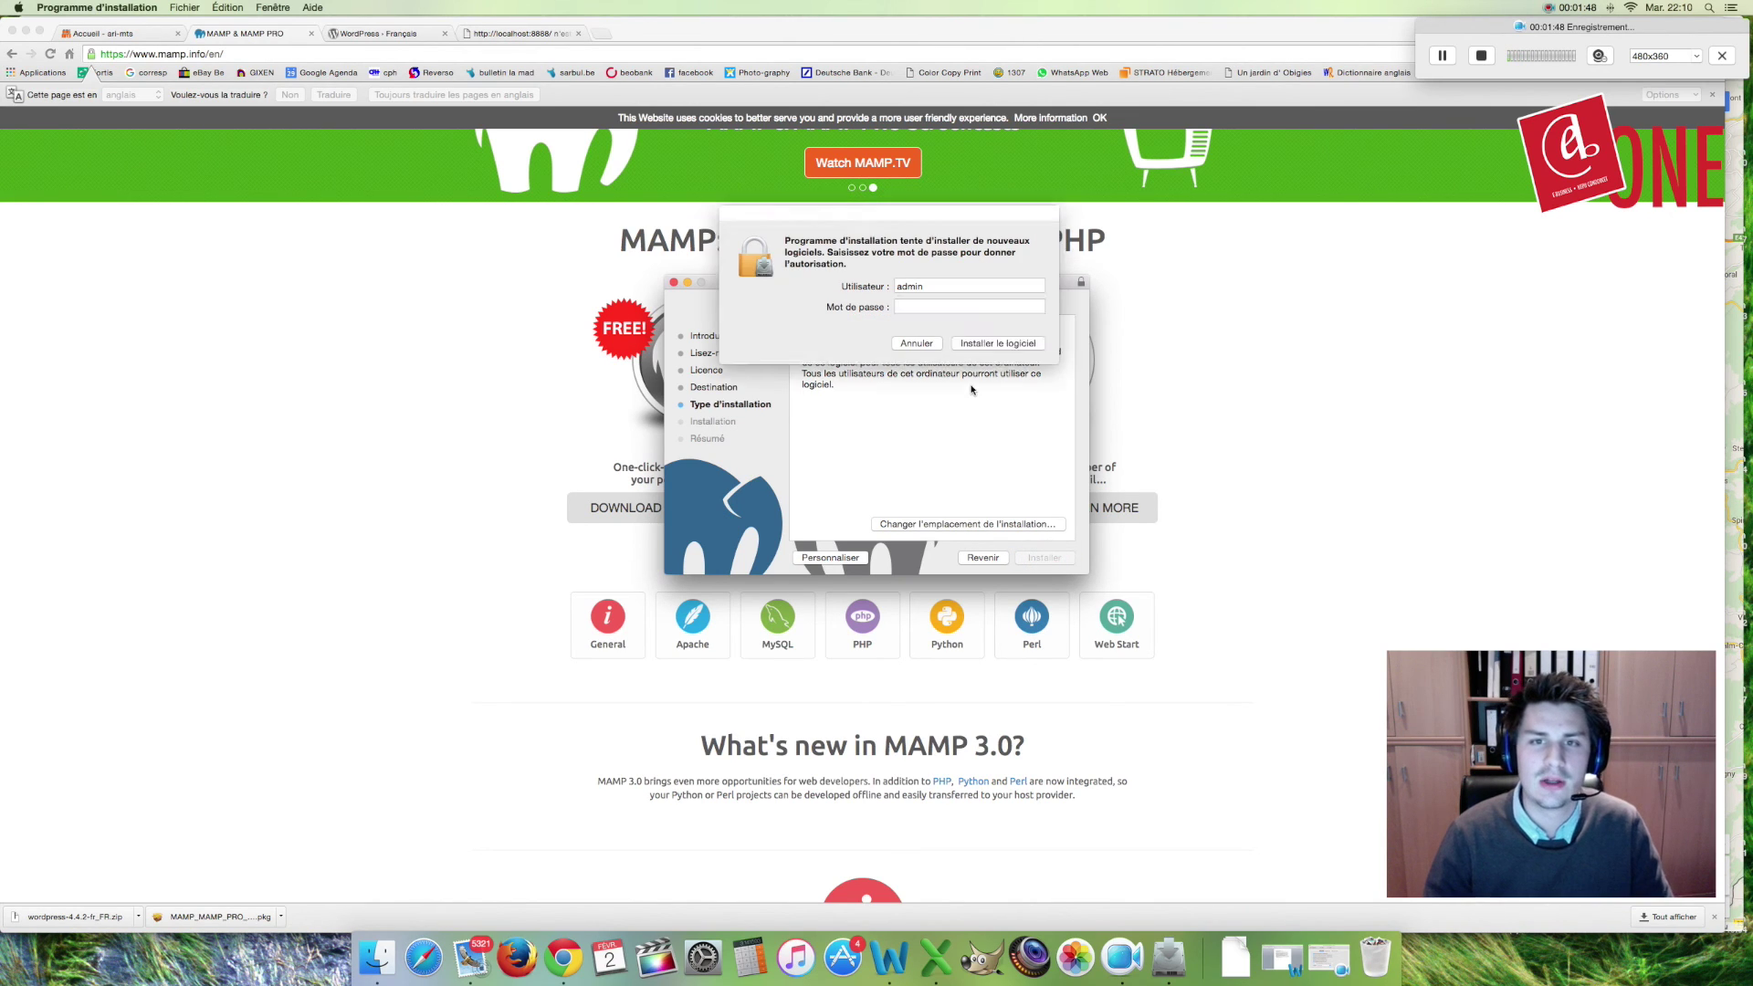
pyautogui.click(997, 344)
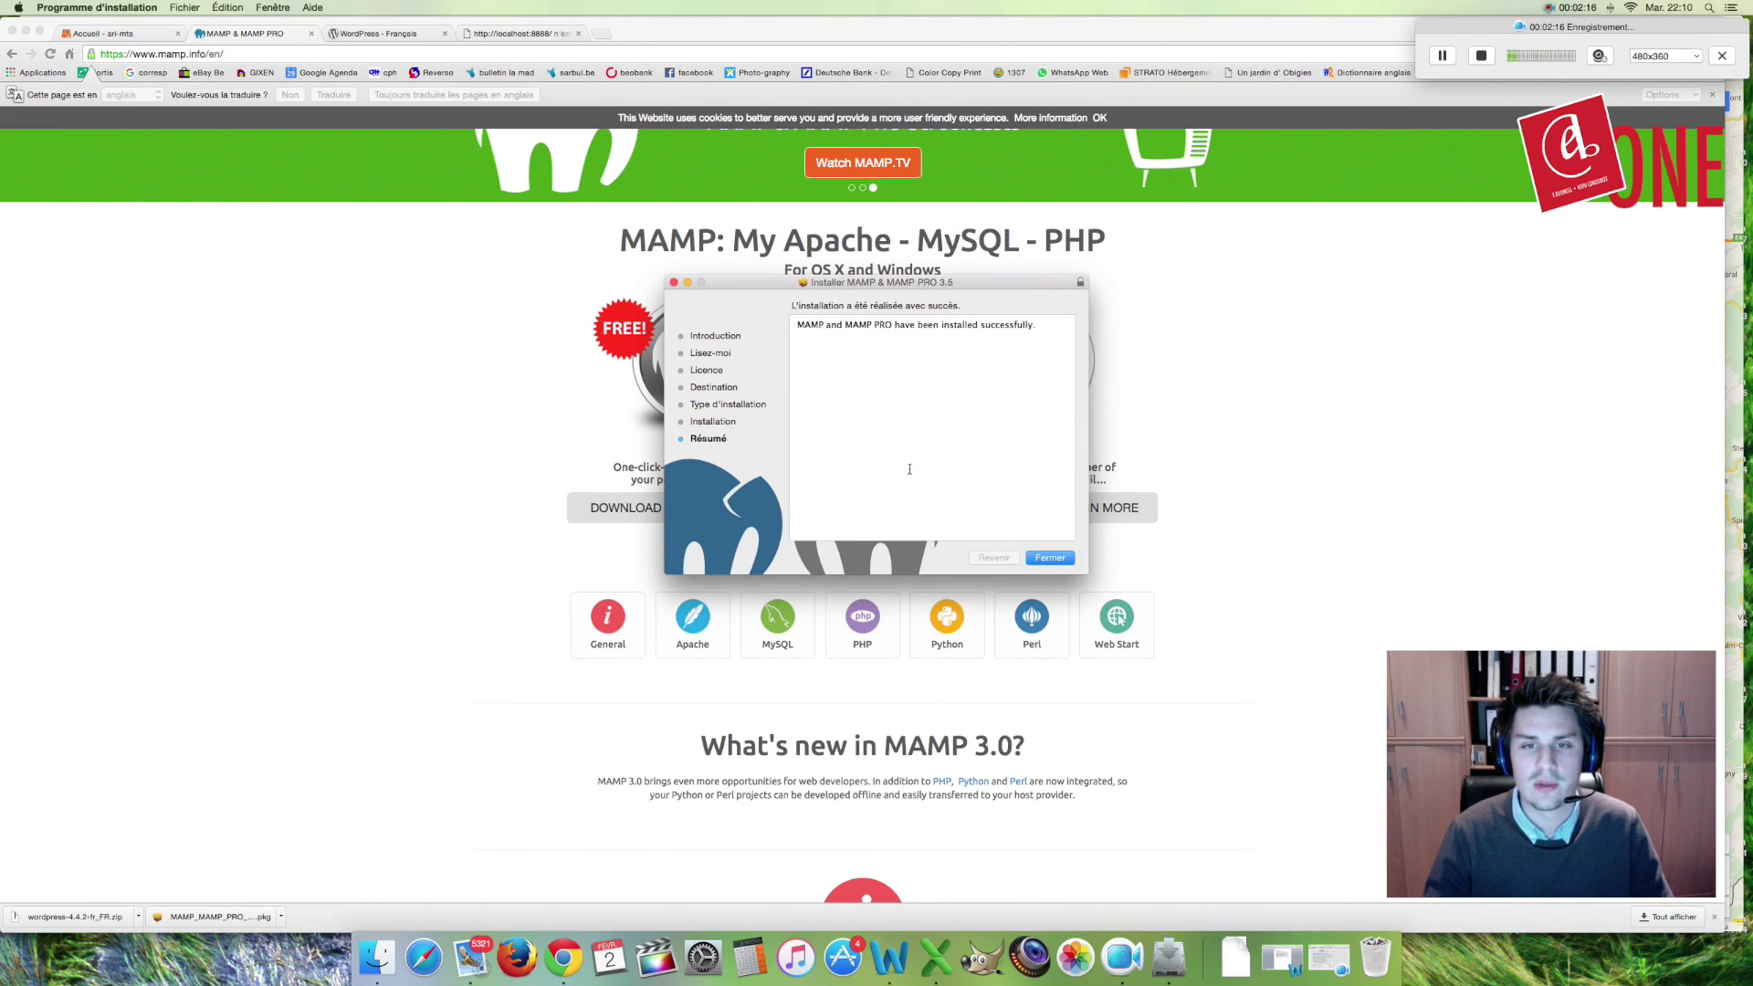
pyautogui.click(1050, 558)
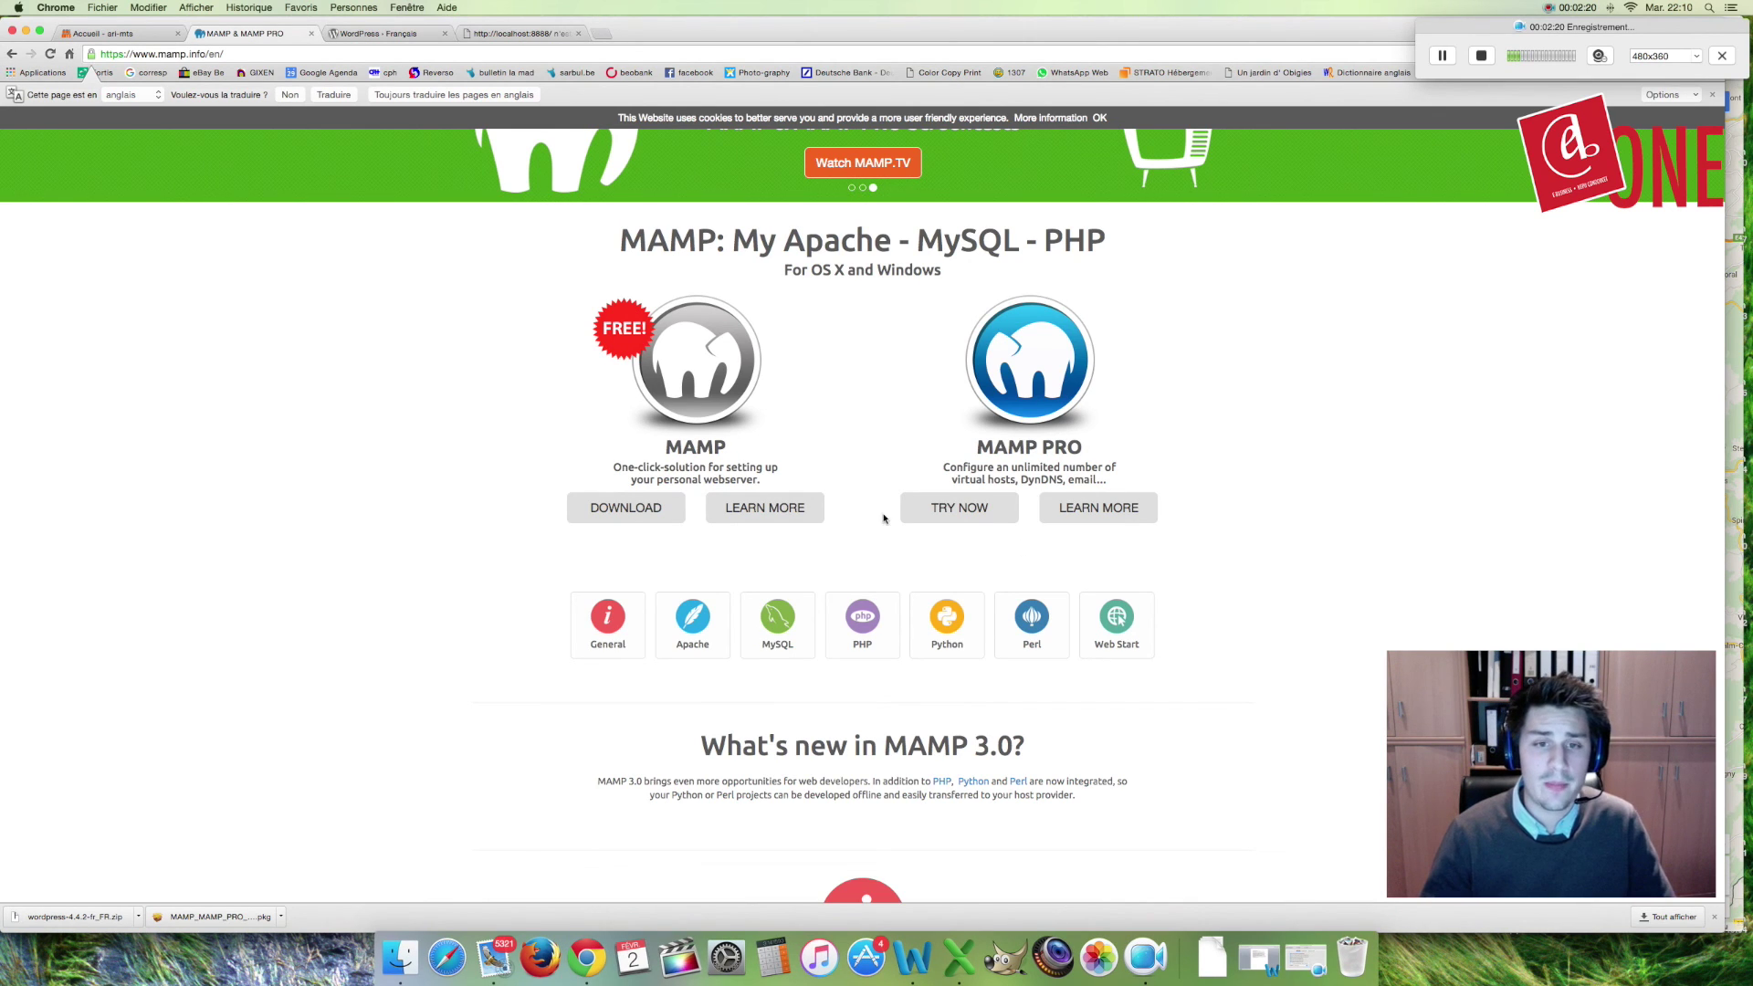
# Step: Open Applications > MAMP in Finder to list htdocs, conf, logs and the MAMP app
pyautogui.click(400, 957)
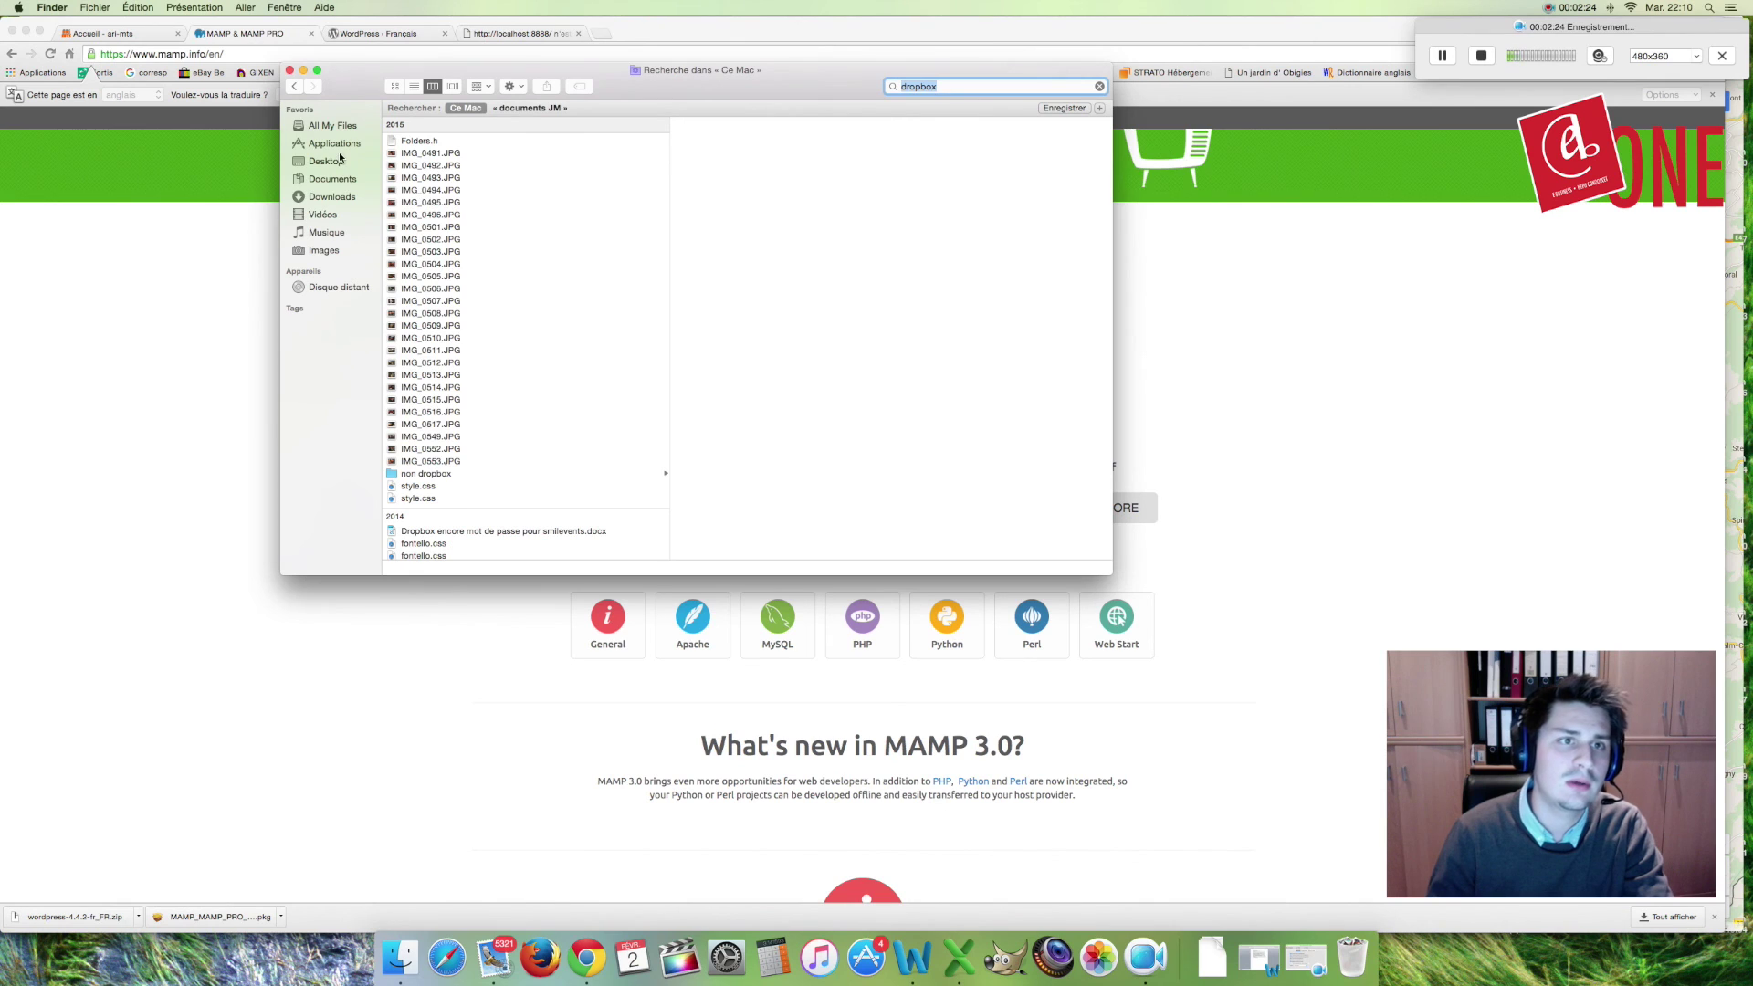
pyautogui.click(334, 143)
pyautogui.scroll(-8, 507, 295)
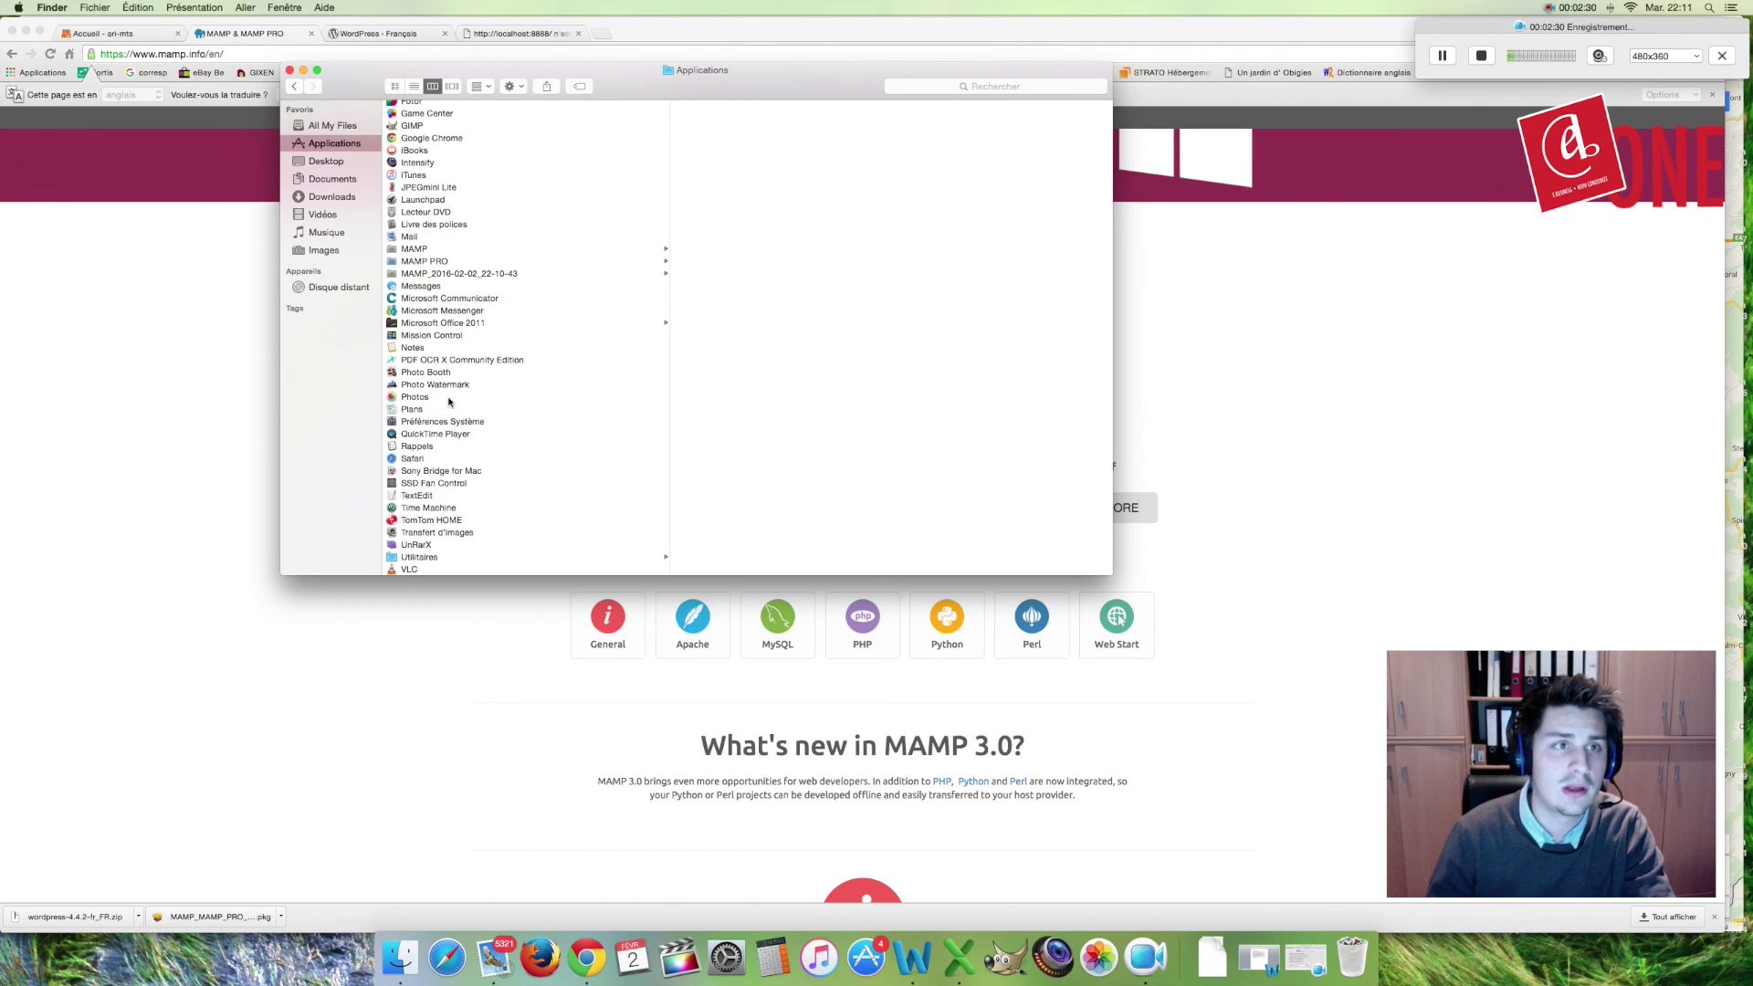
pyautogui.scroll(8, 498, 288)
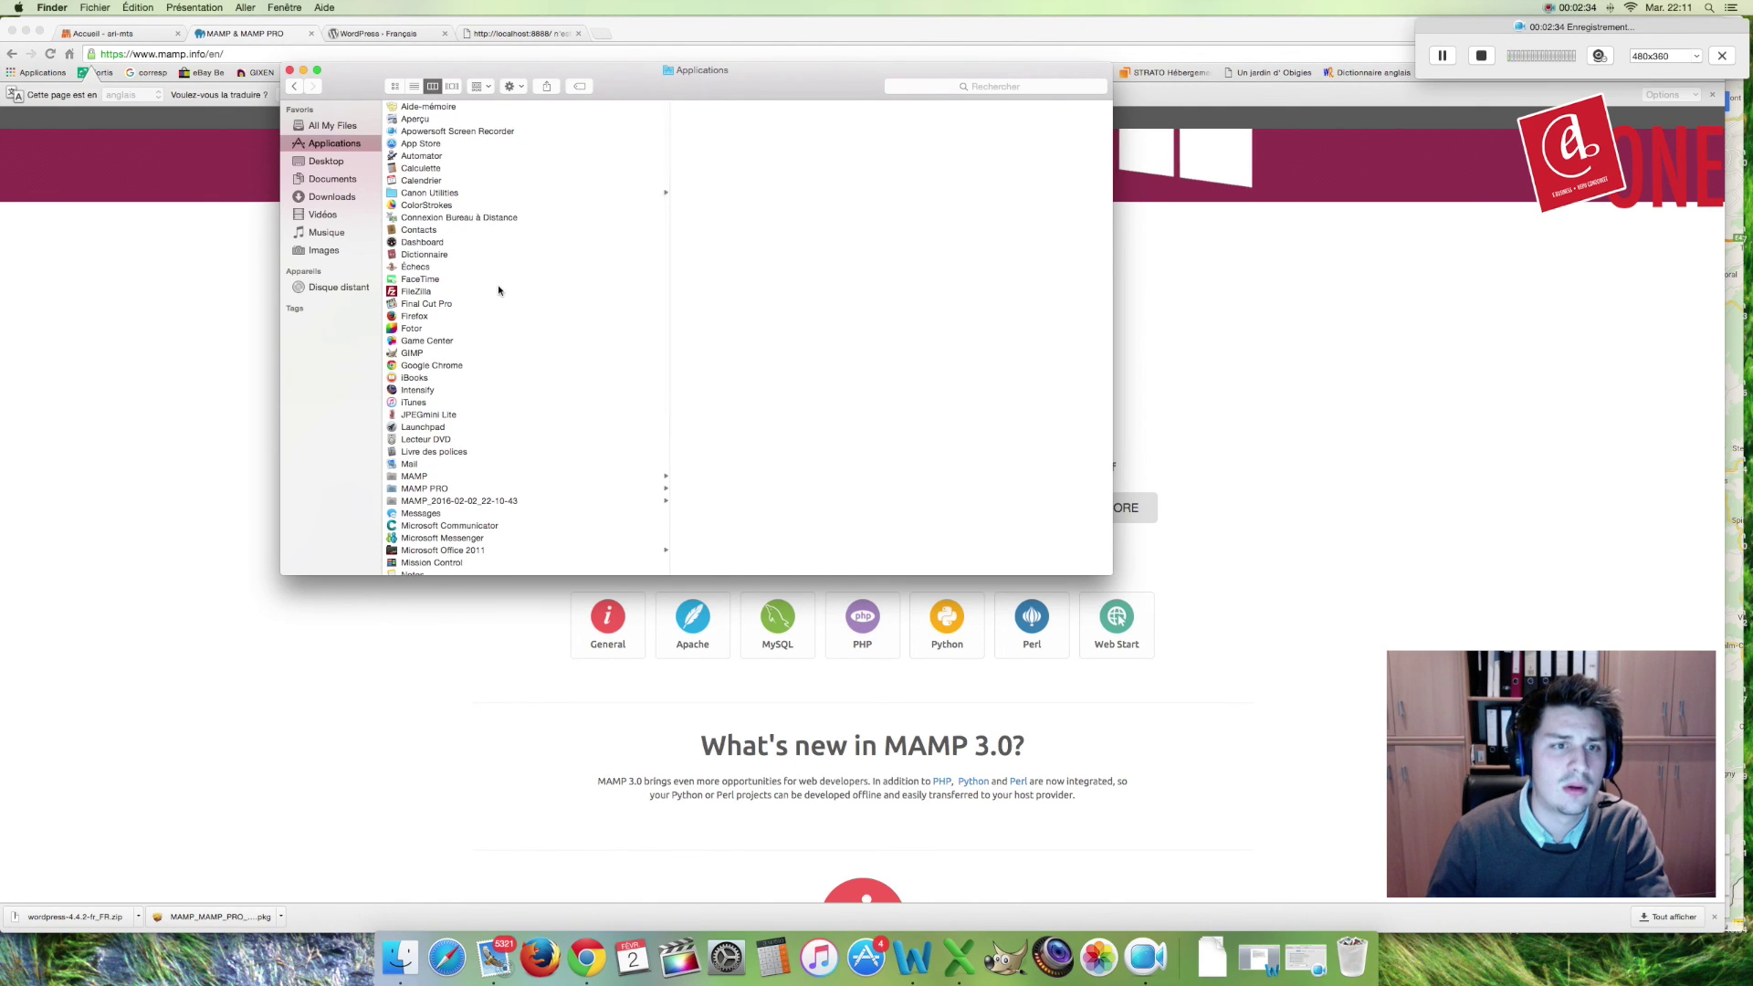
pyautogui.click(433, 476)
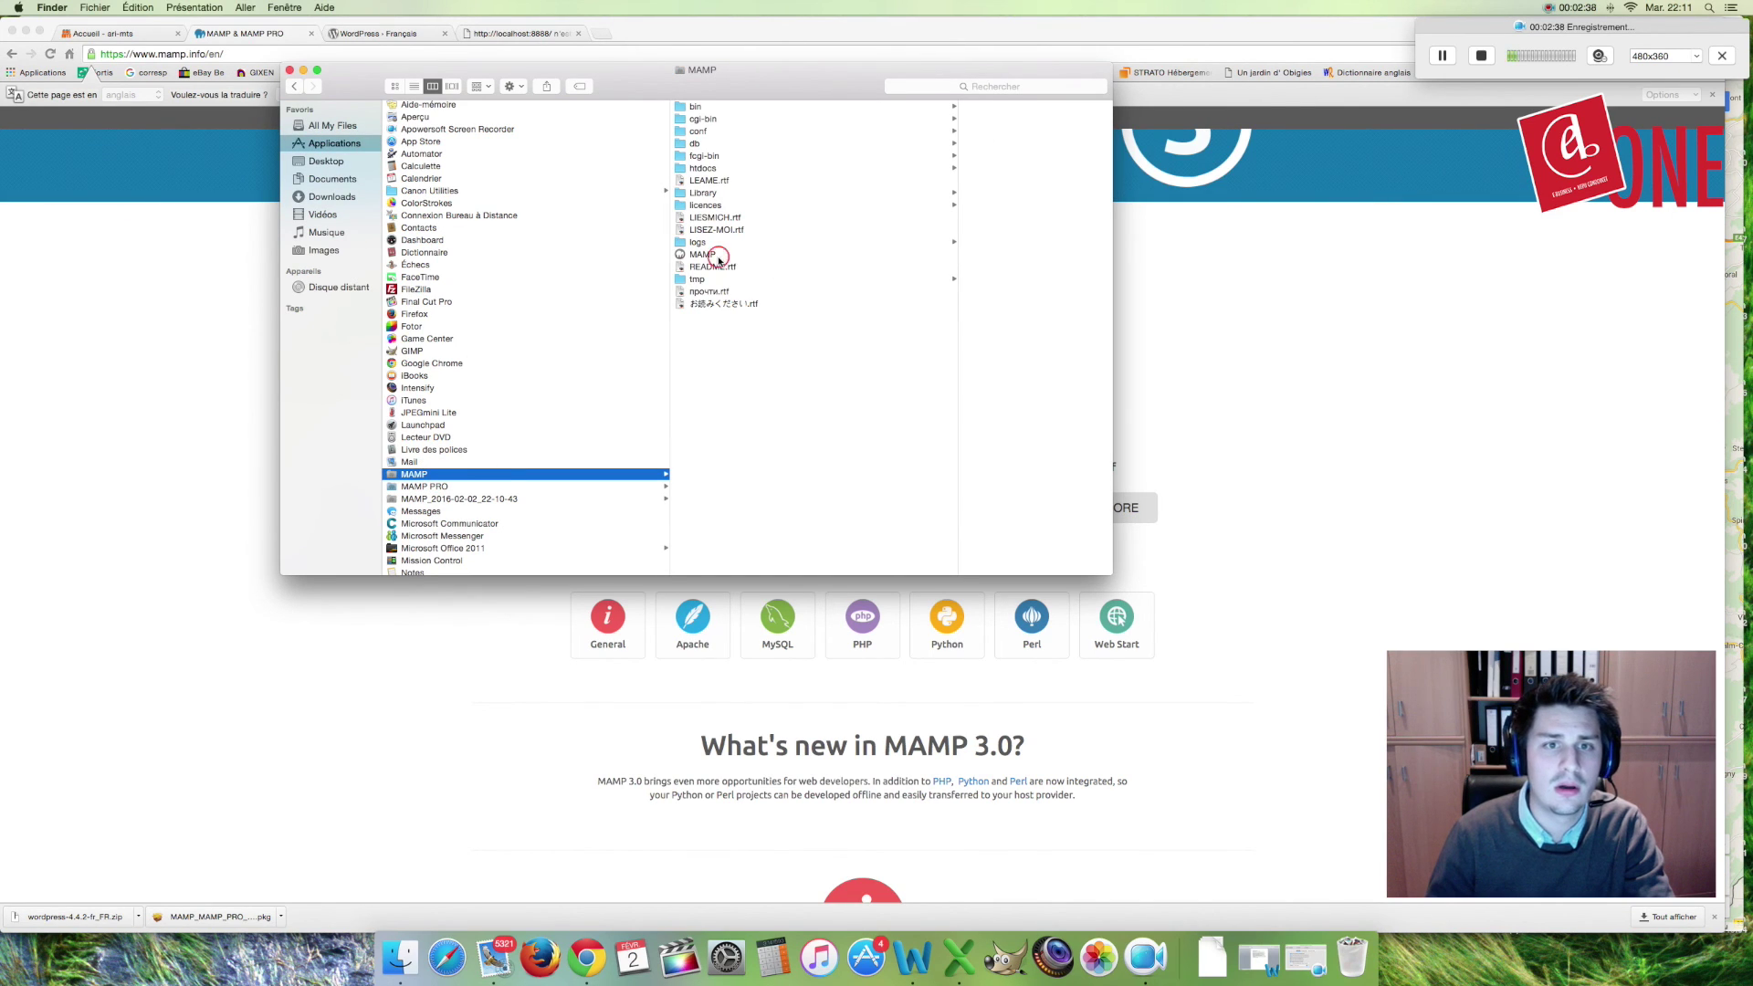
# Step: Launch the MAMP app and start its Apache and MySQL servers
pyautogui.doubleClick(717, 257)
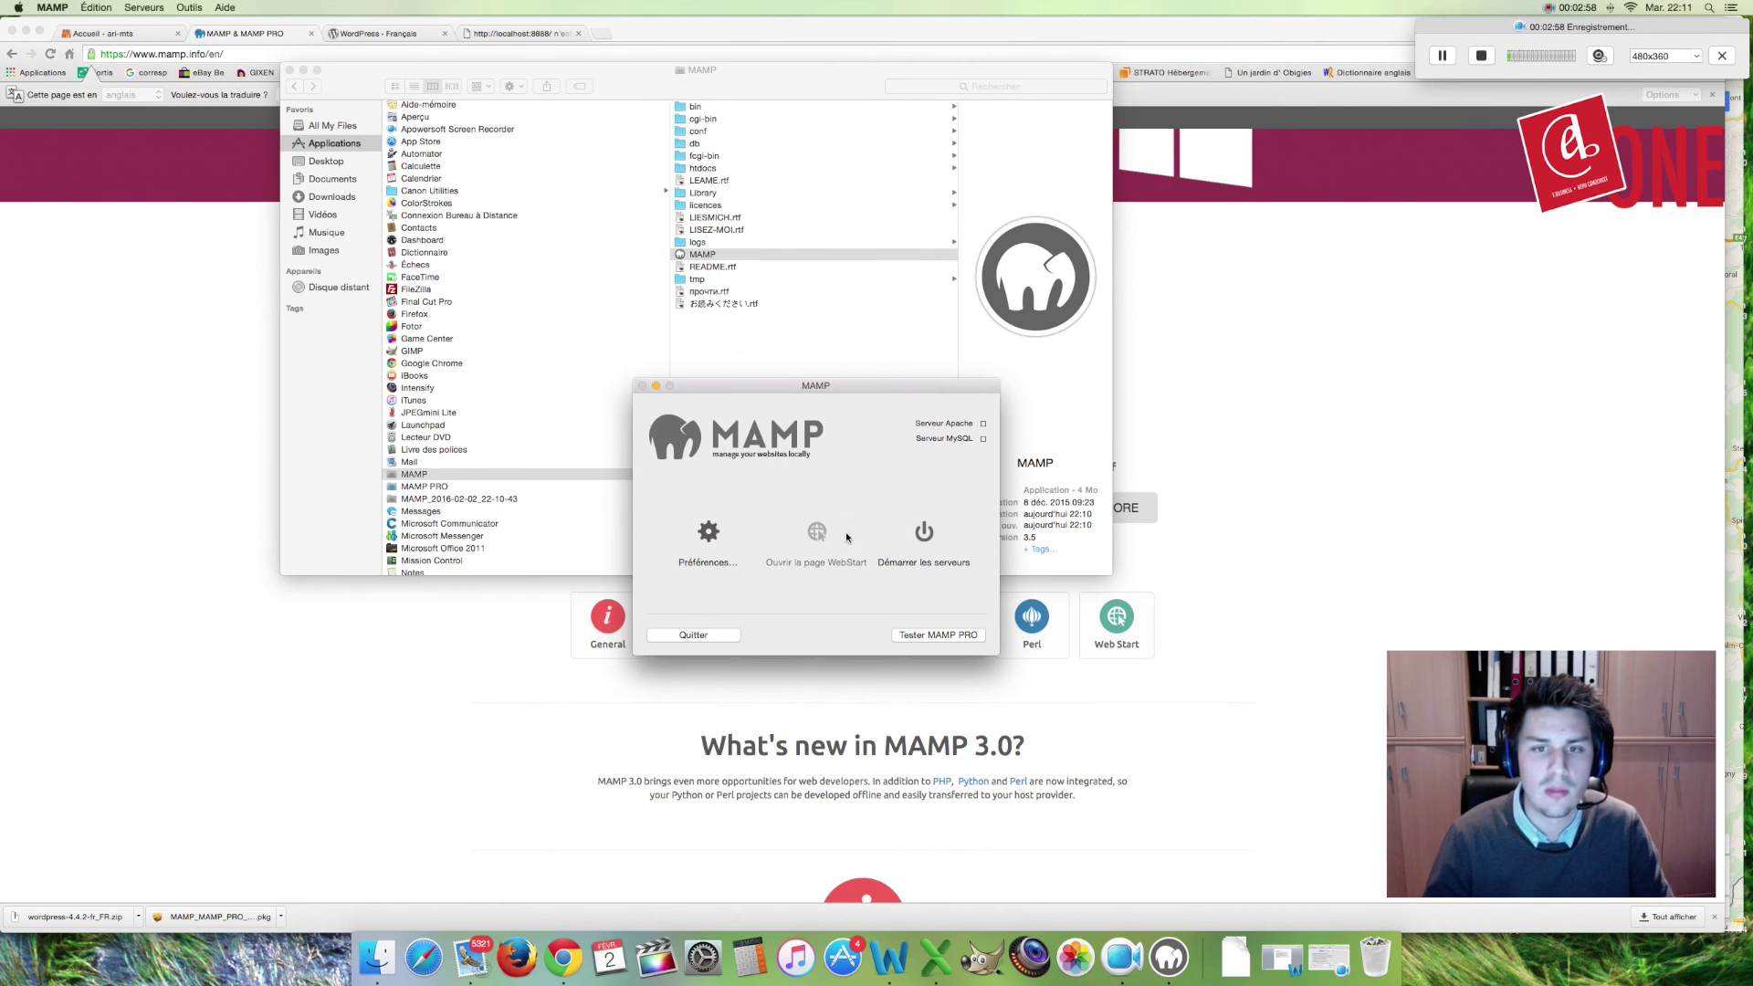
pyautogui.click(928, 539)
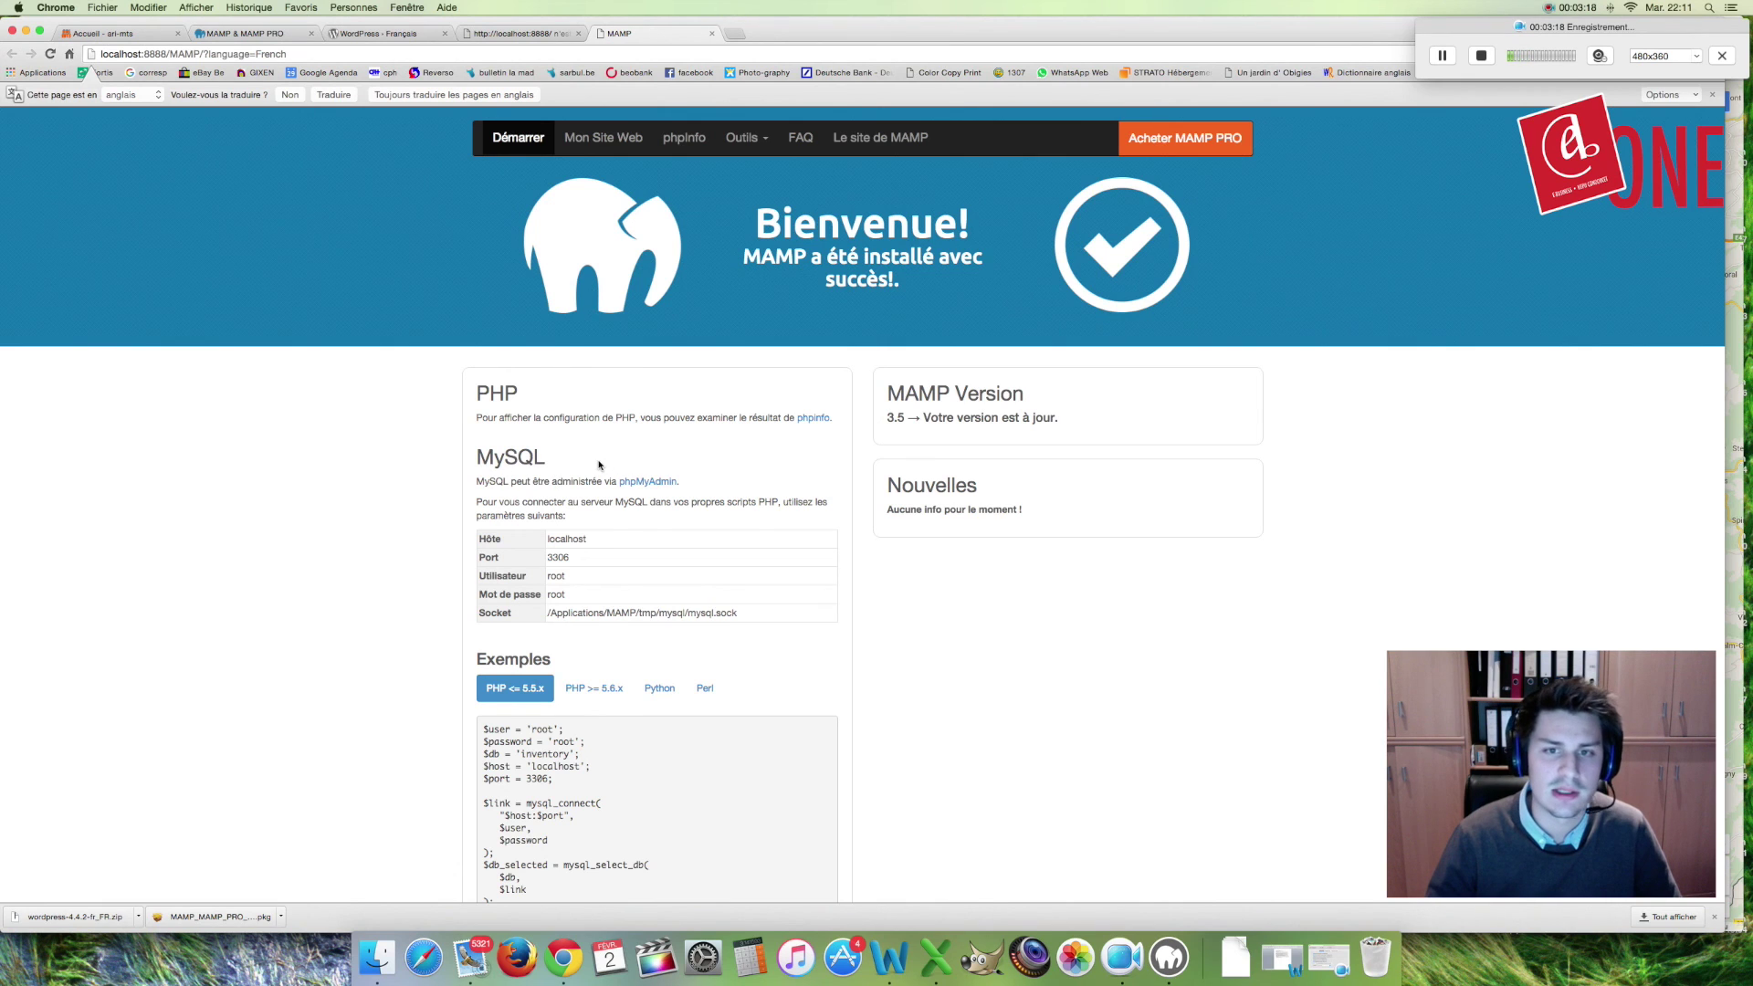
# Step: Review the MySQL connection details on the MAMP page, then switch to the WordPress Français tab
pyautogui.scroll(-3, 599, 466)
pyautogui.scroll(3, 599, 465)
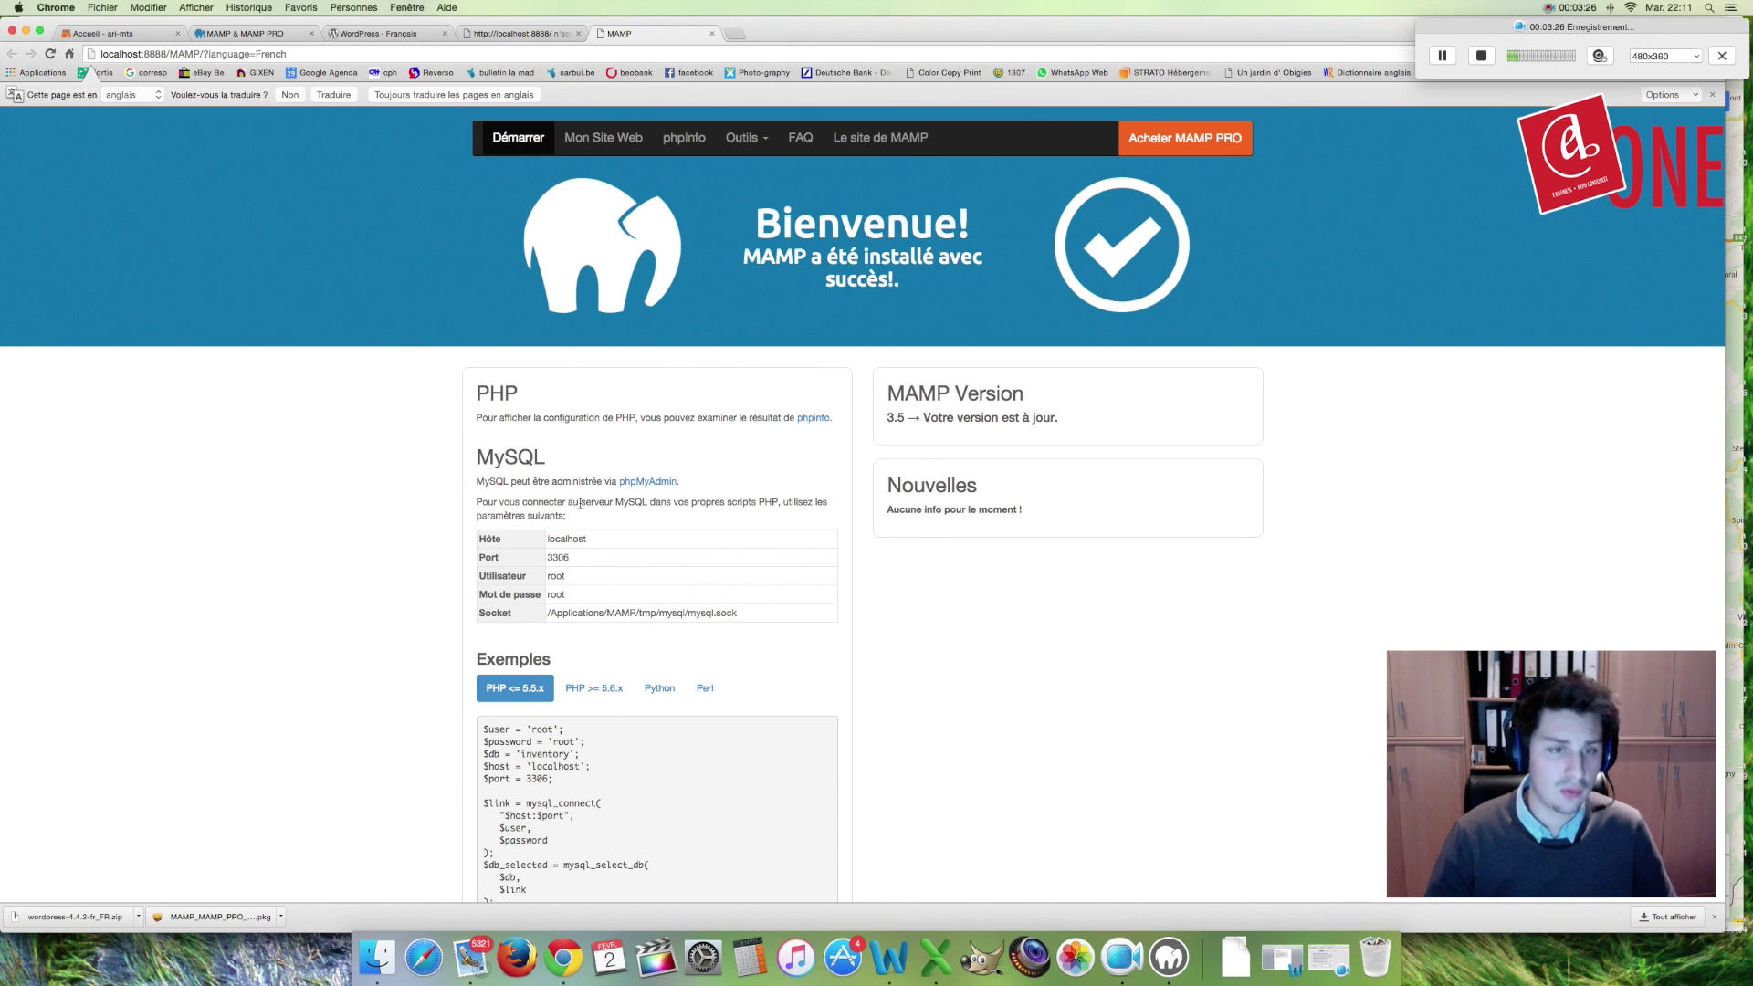
pyautogui.moveTo(548, 540)
pyautogui.mouseDown()
pyautogui.moveTo(560, 577)
pyautogui.moveTo(643, 614)
pyautogui.moveTo(755, 614)
pyautogui.moveTo(586, 614)
pyautogui.moveTo(576, 561)
pyautogui.mouseUp()
pyautogui.click(584, 556)
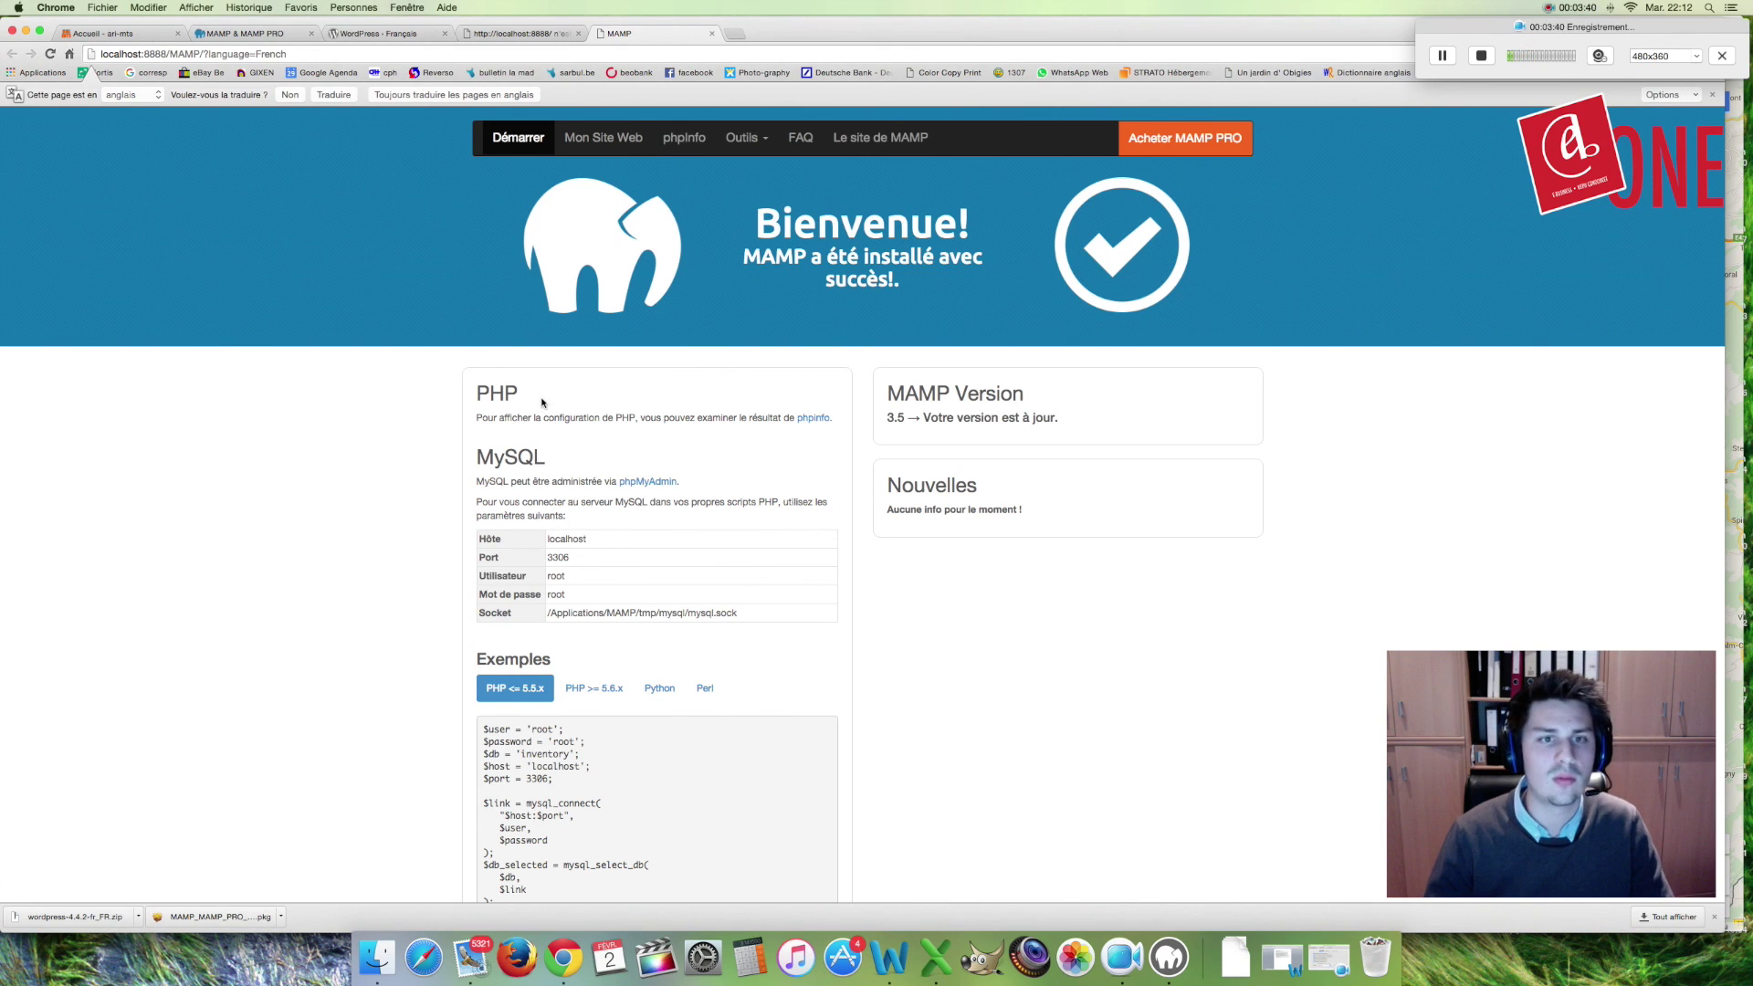
pyautogui.click(395, 36)
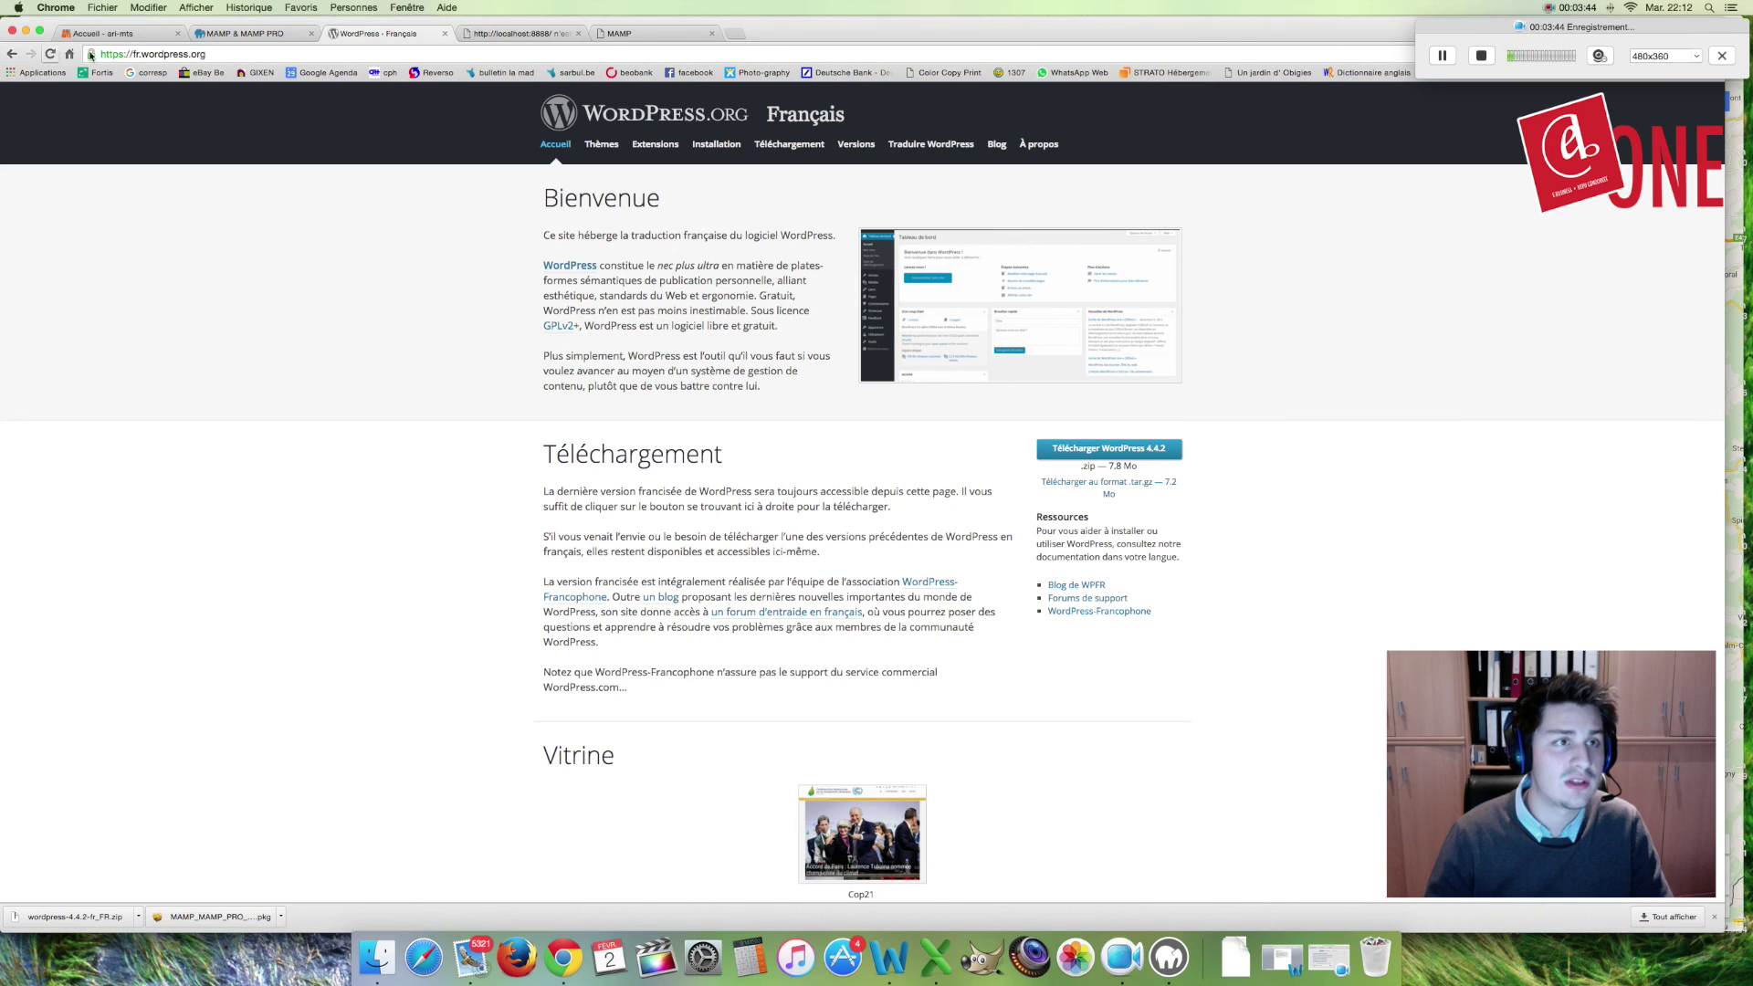
# Step: Unpack wordpress-4.4.2-fr_FR.zip from the download bar into a wordpress 3 folder
pyautogui.click(185, 55)
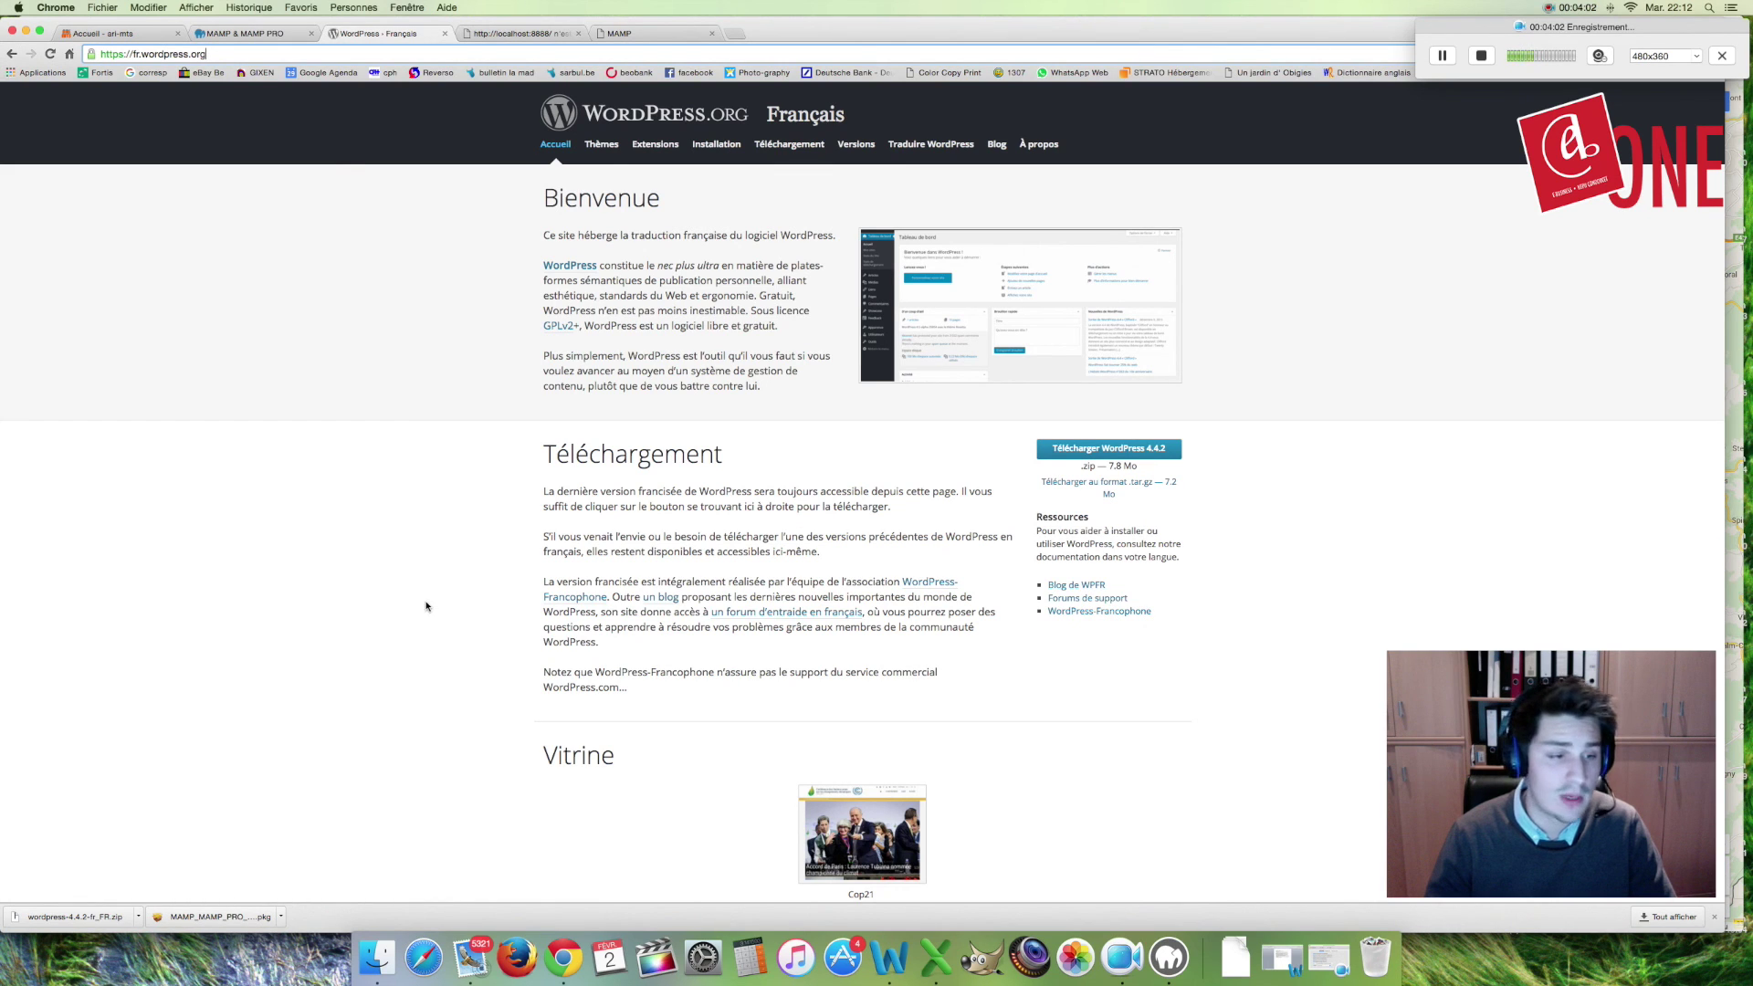
pyautogui.click(75, 918)
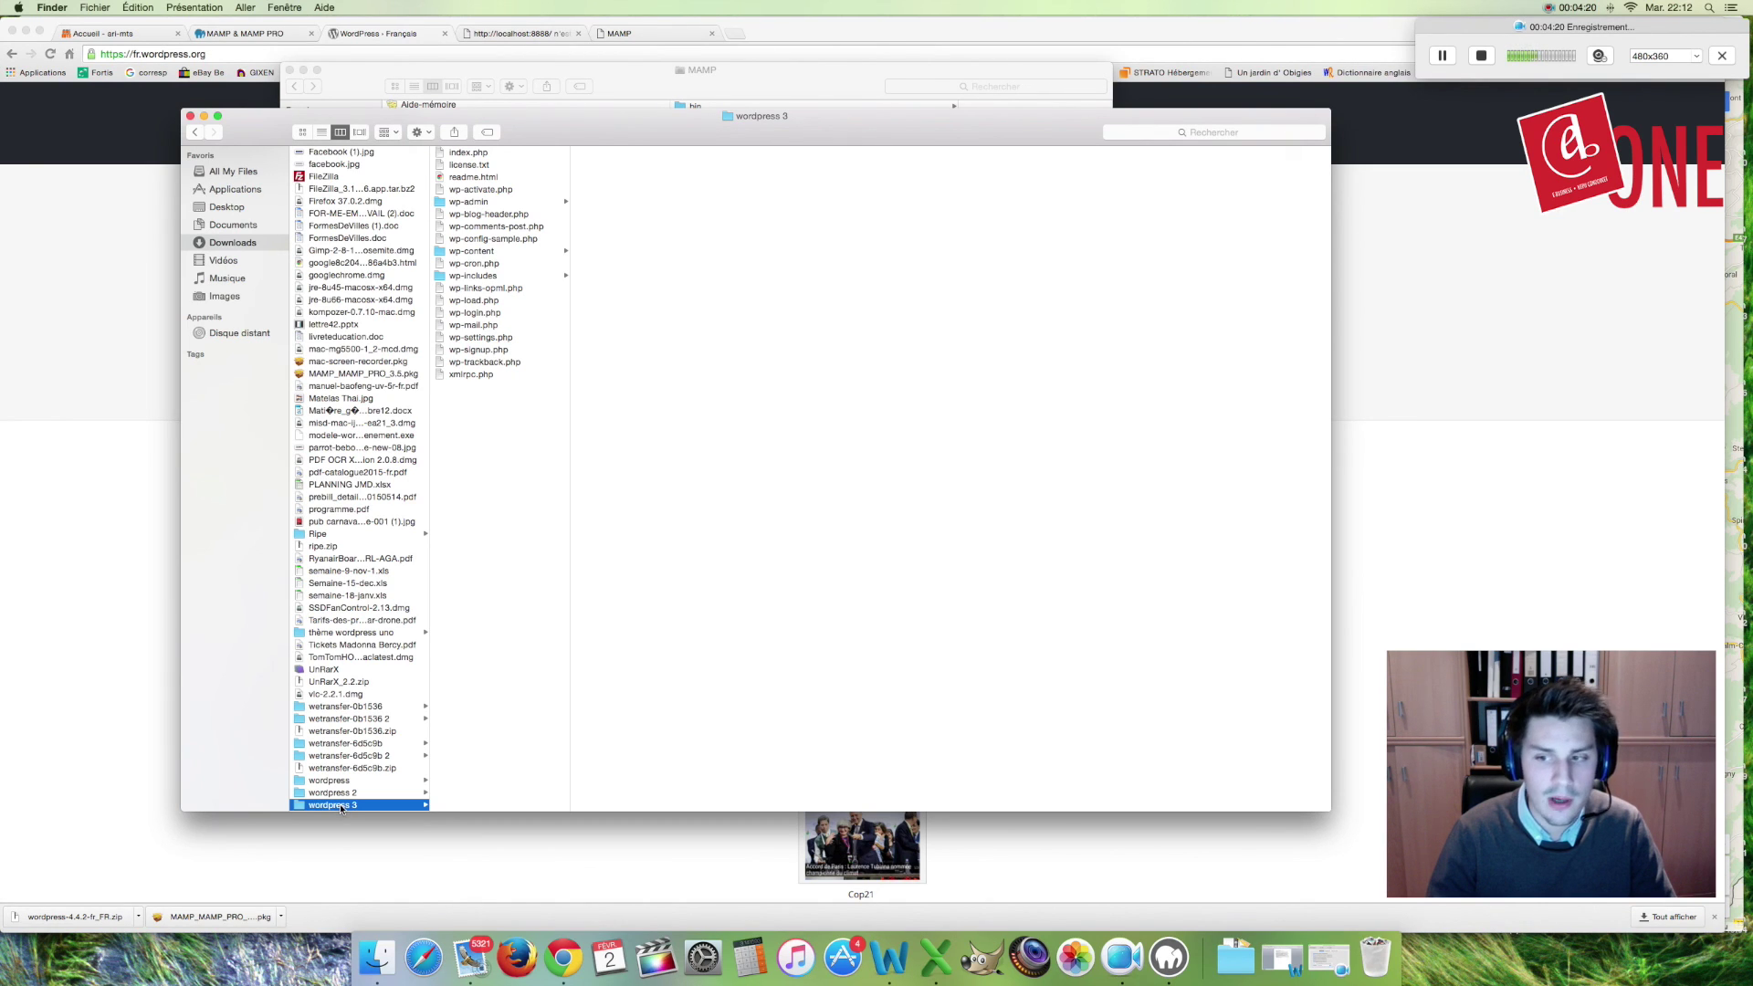
# Step: Move the wordpress 3 folder into MAMP's htdocs, check its files, and close its window
pyautogui.moveTo(339, 807); pyautogui.dragTo(677, 215)
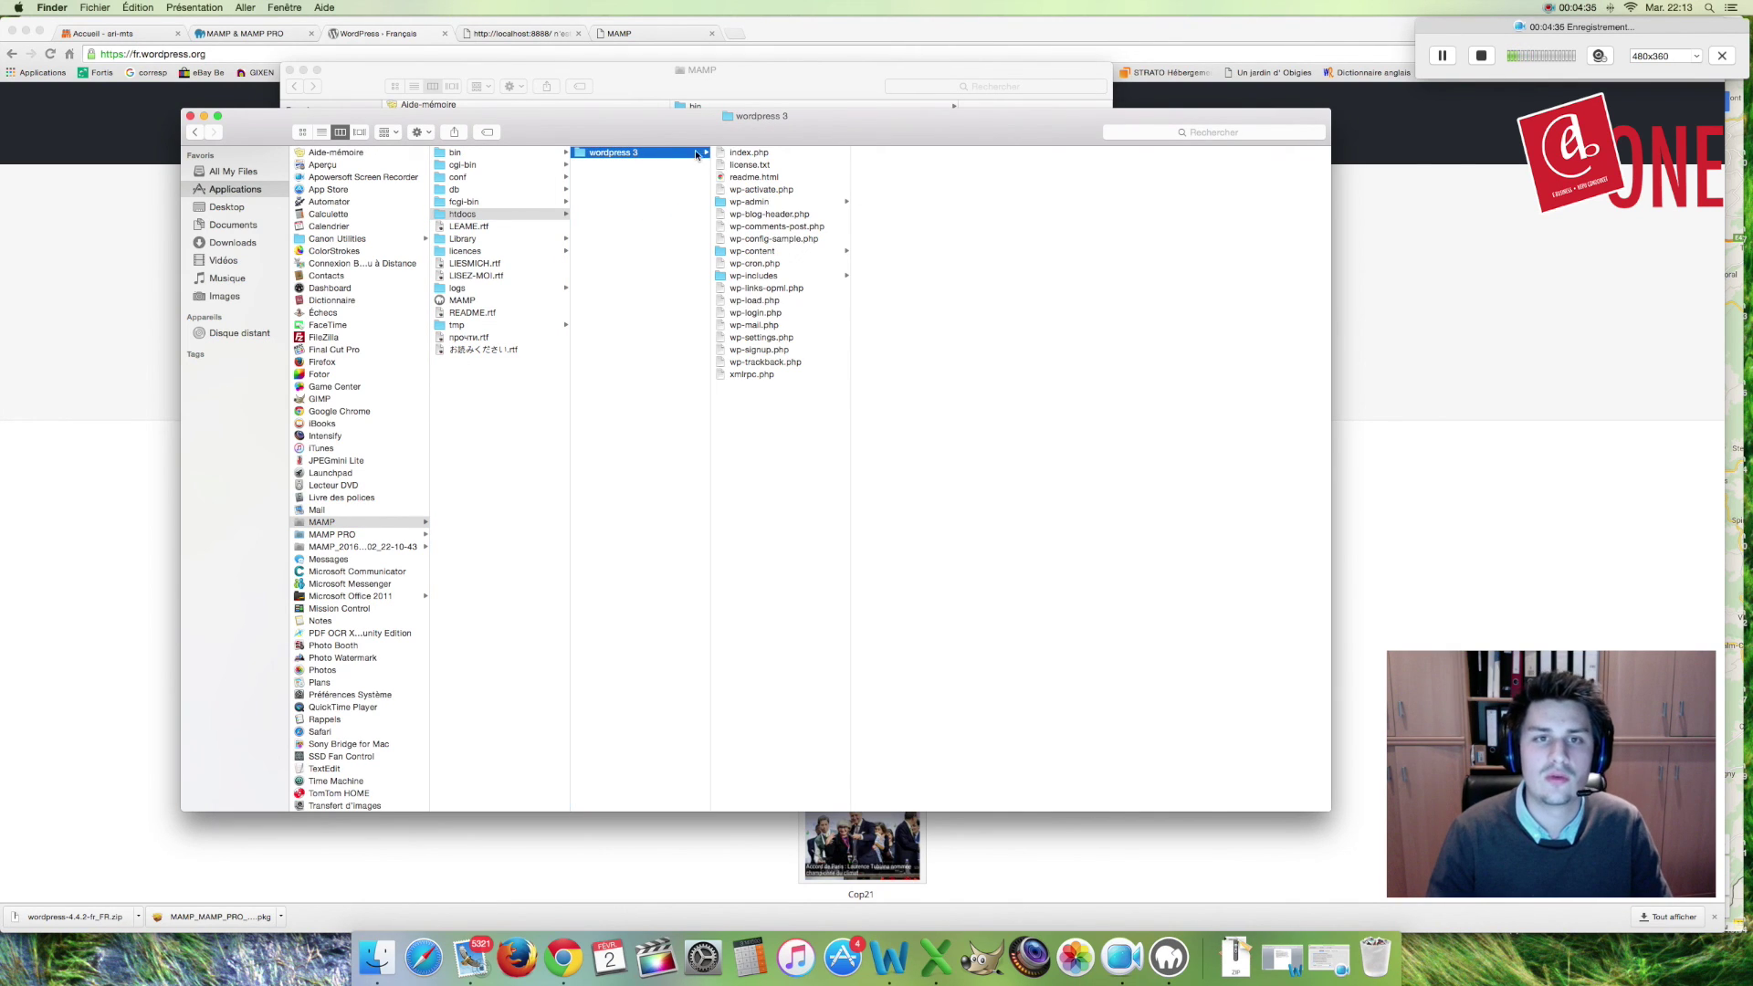
pyautogui.moveTo(769, 427); pyautogui.dragTo(770, 155)
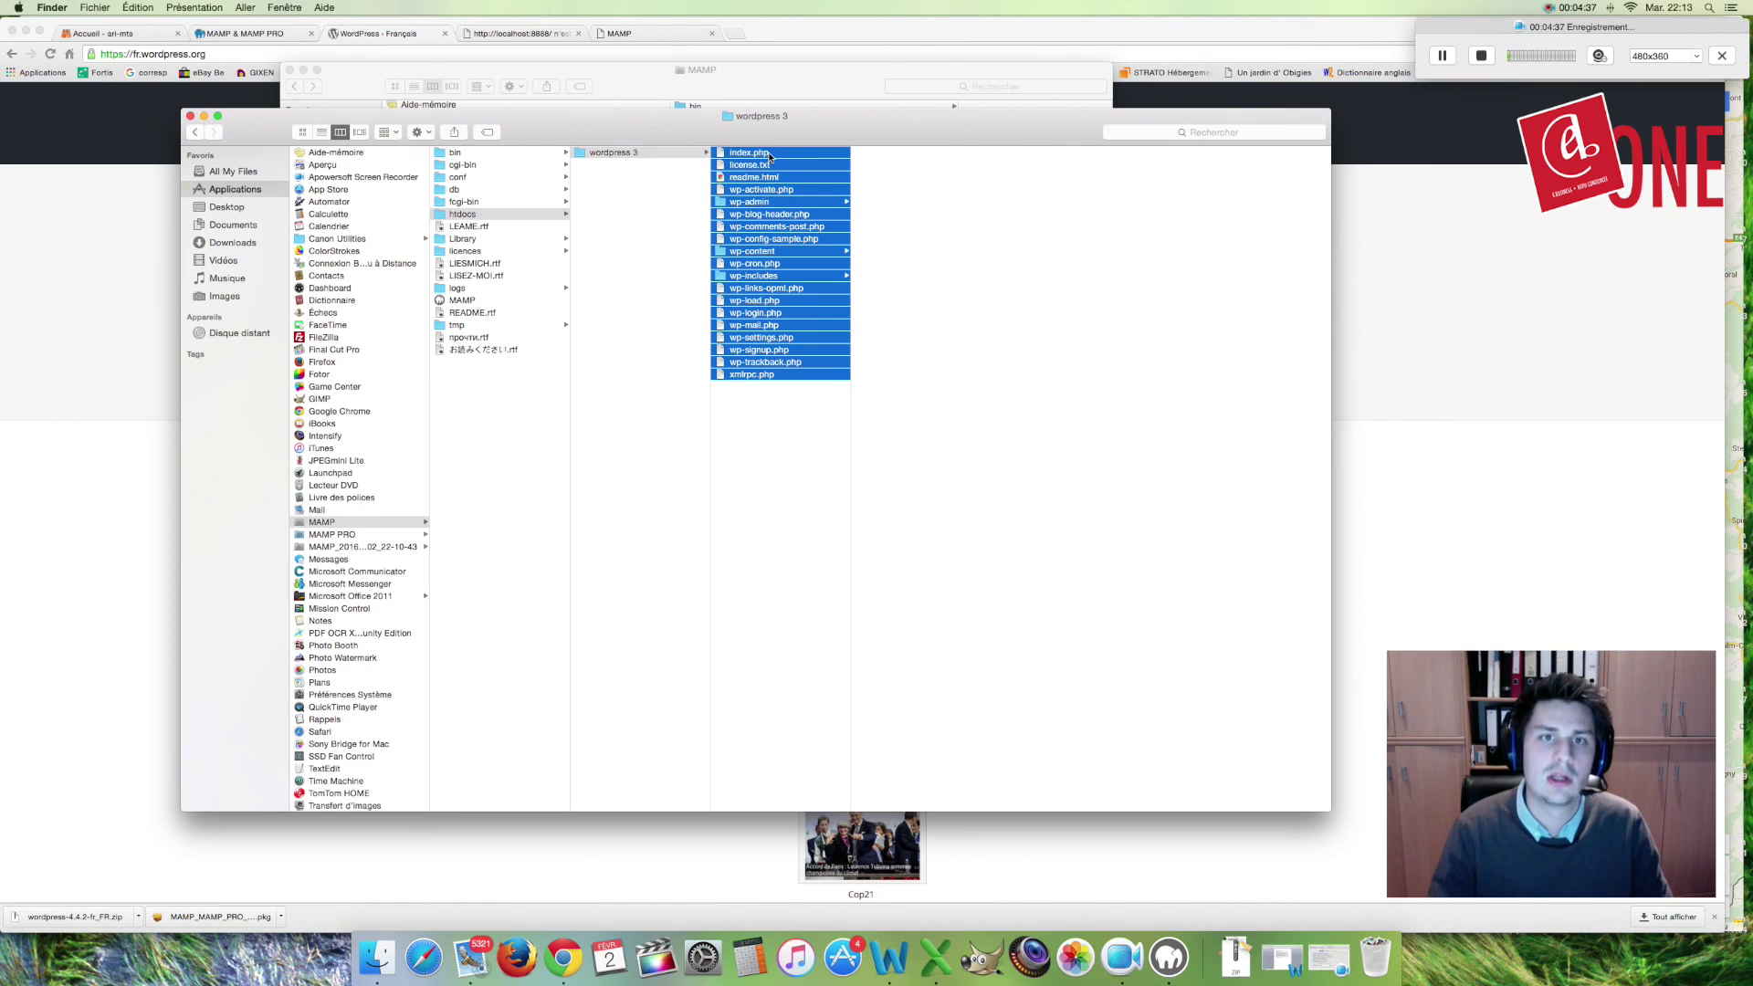
pyautogui.click(740, 442)
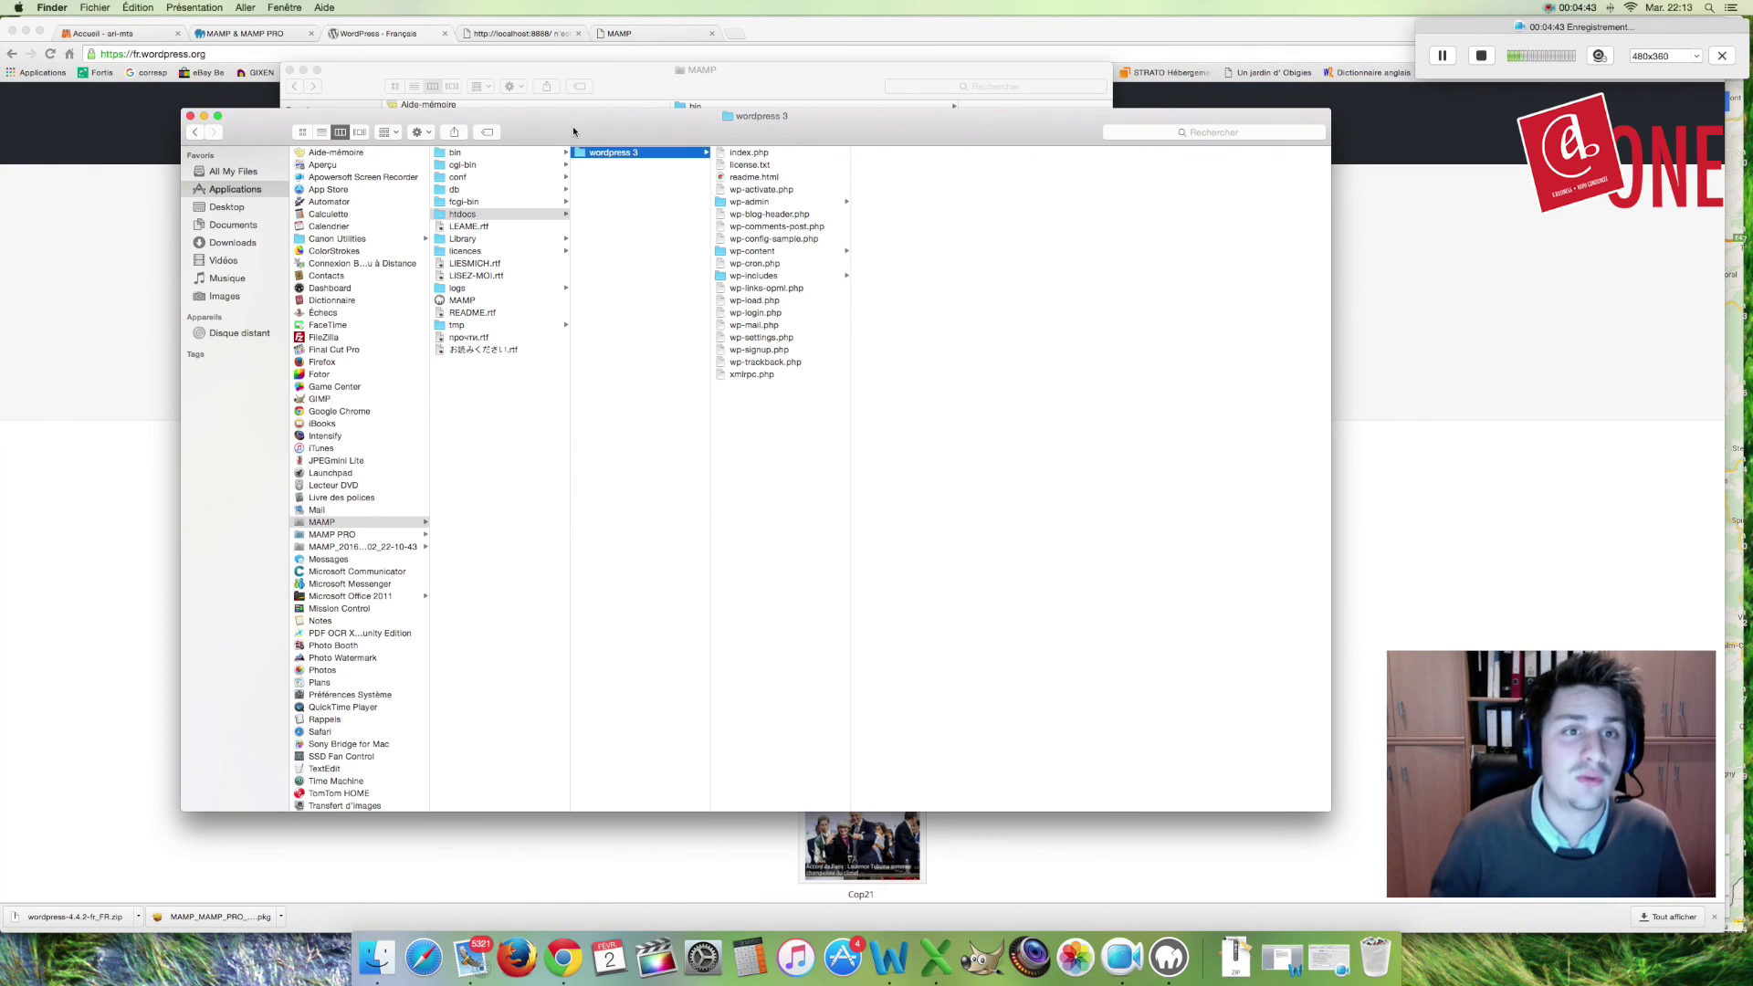
pyautogui.click(190, 116)
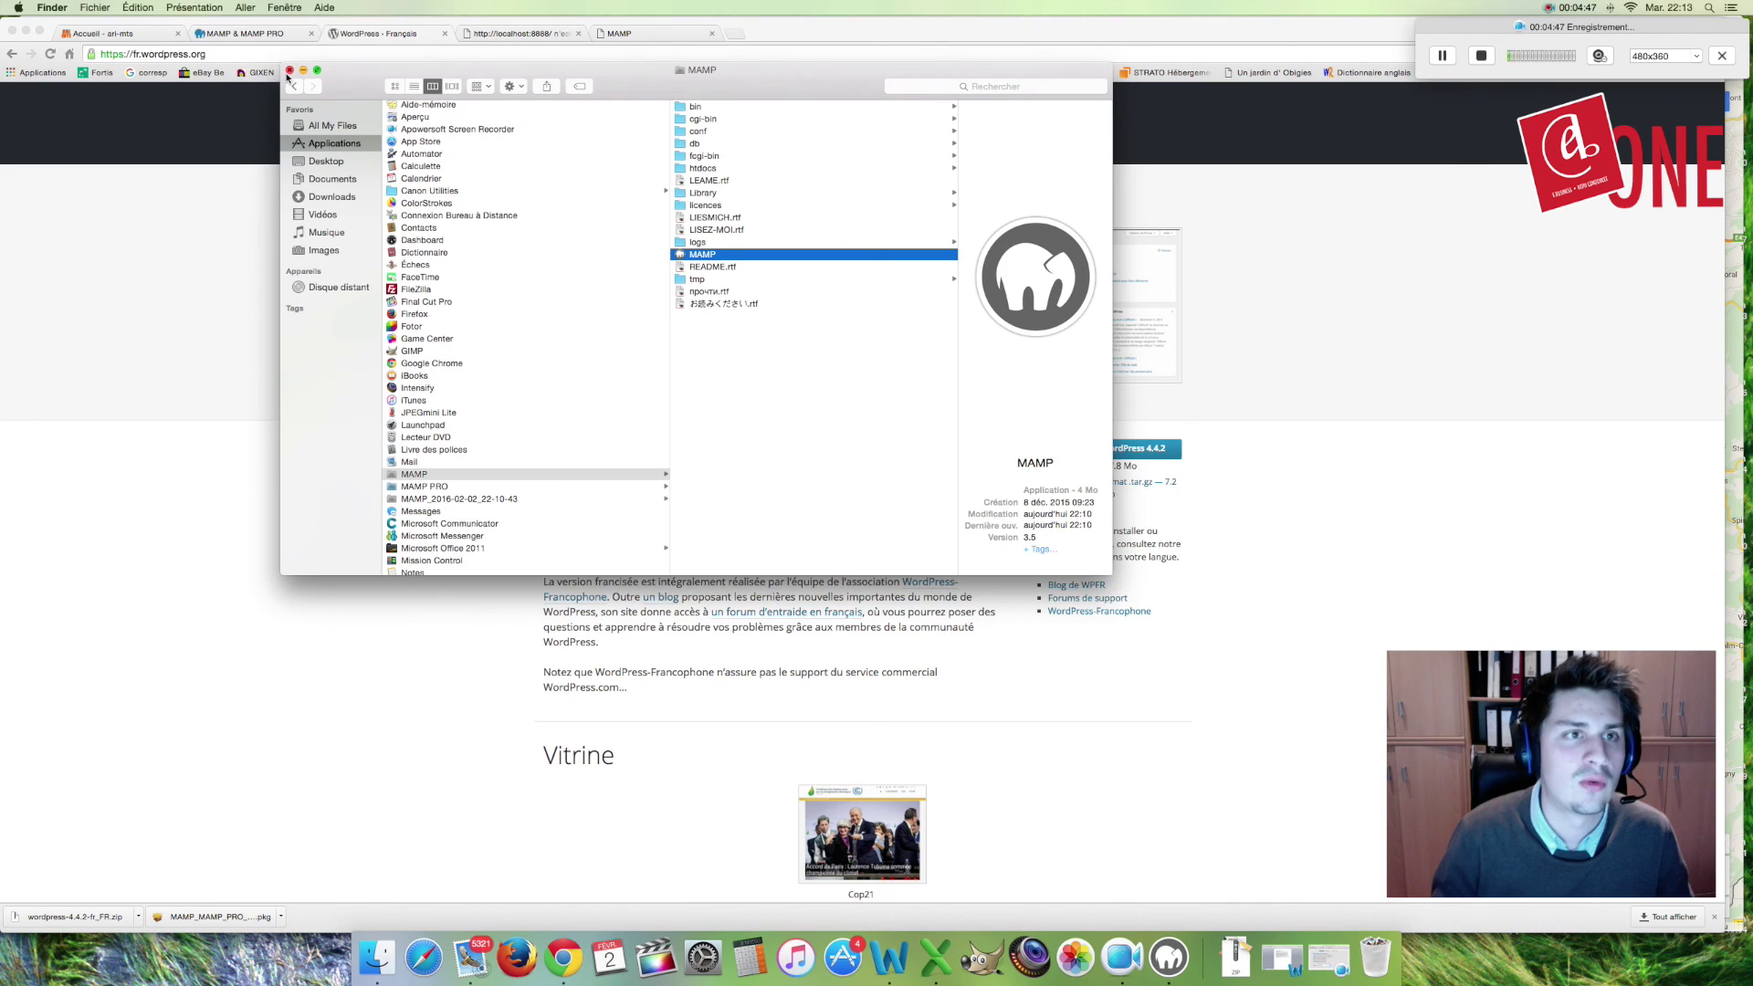
# Step: Close the MAMP folder window and move the MAMP start page tab before the localhost tab
pyautogui.click(290, 75)
pyautogui.click(379, 336)
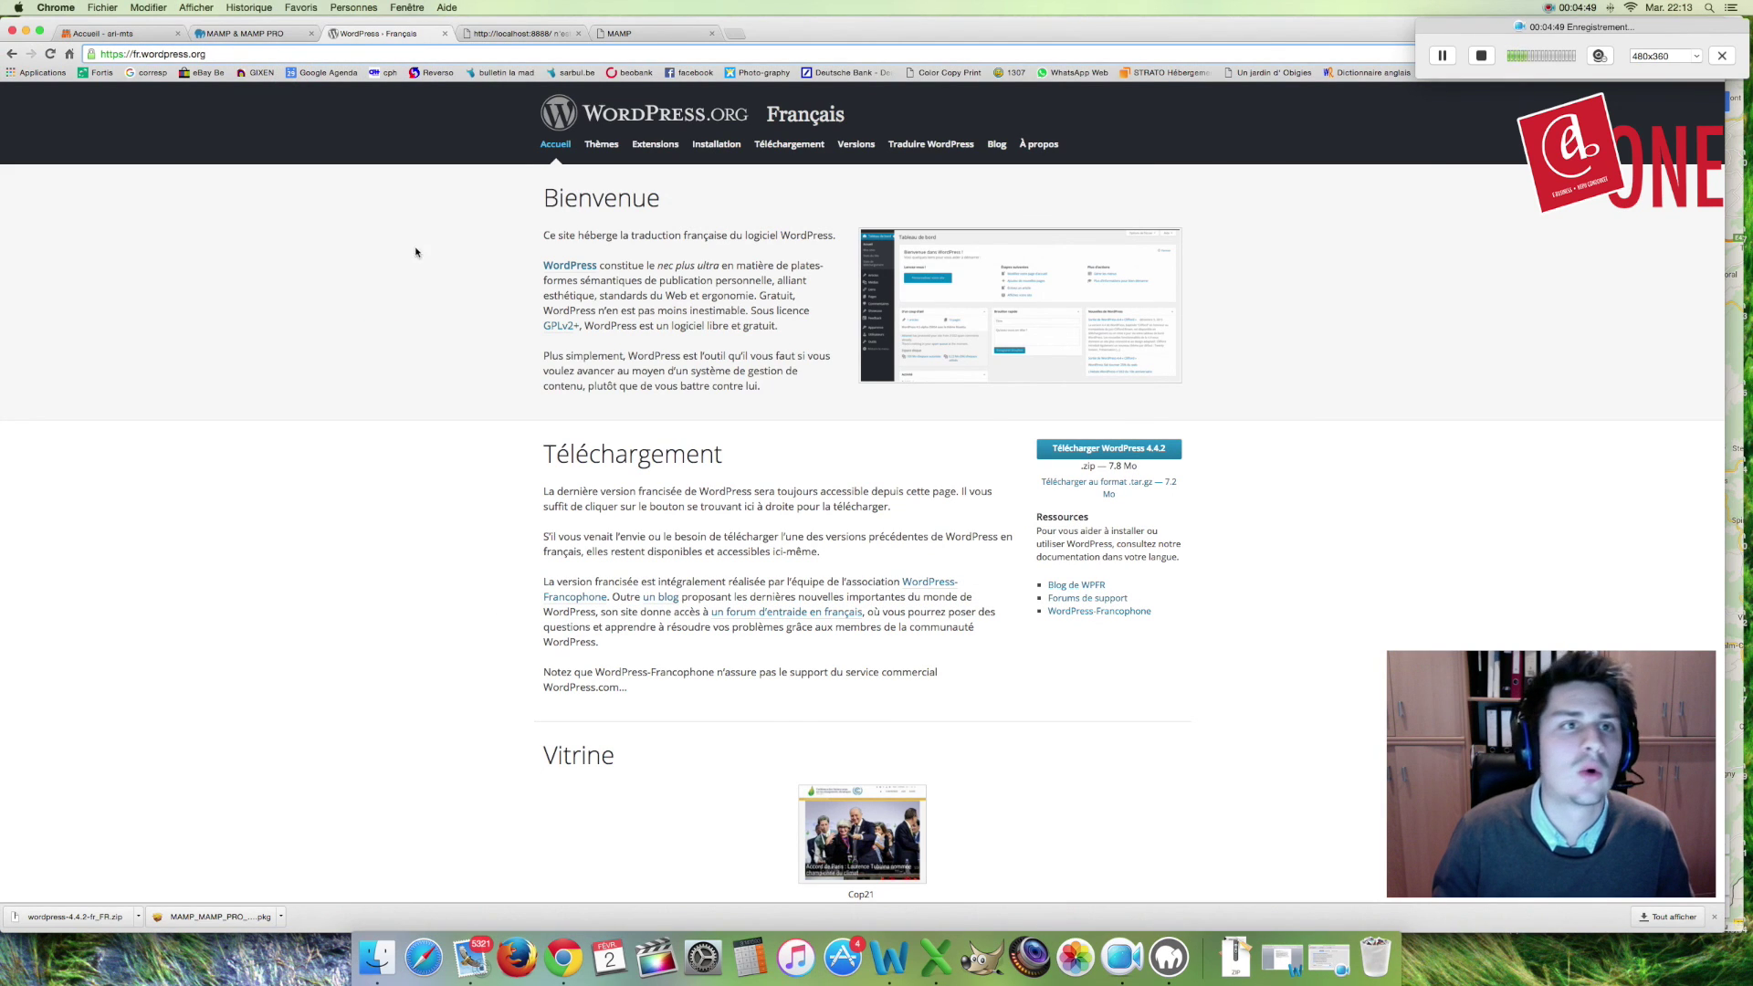
pyautogui.click(485, 34)
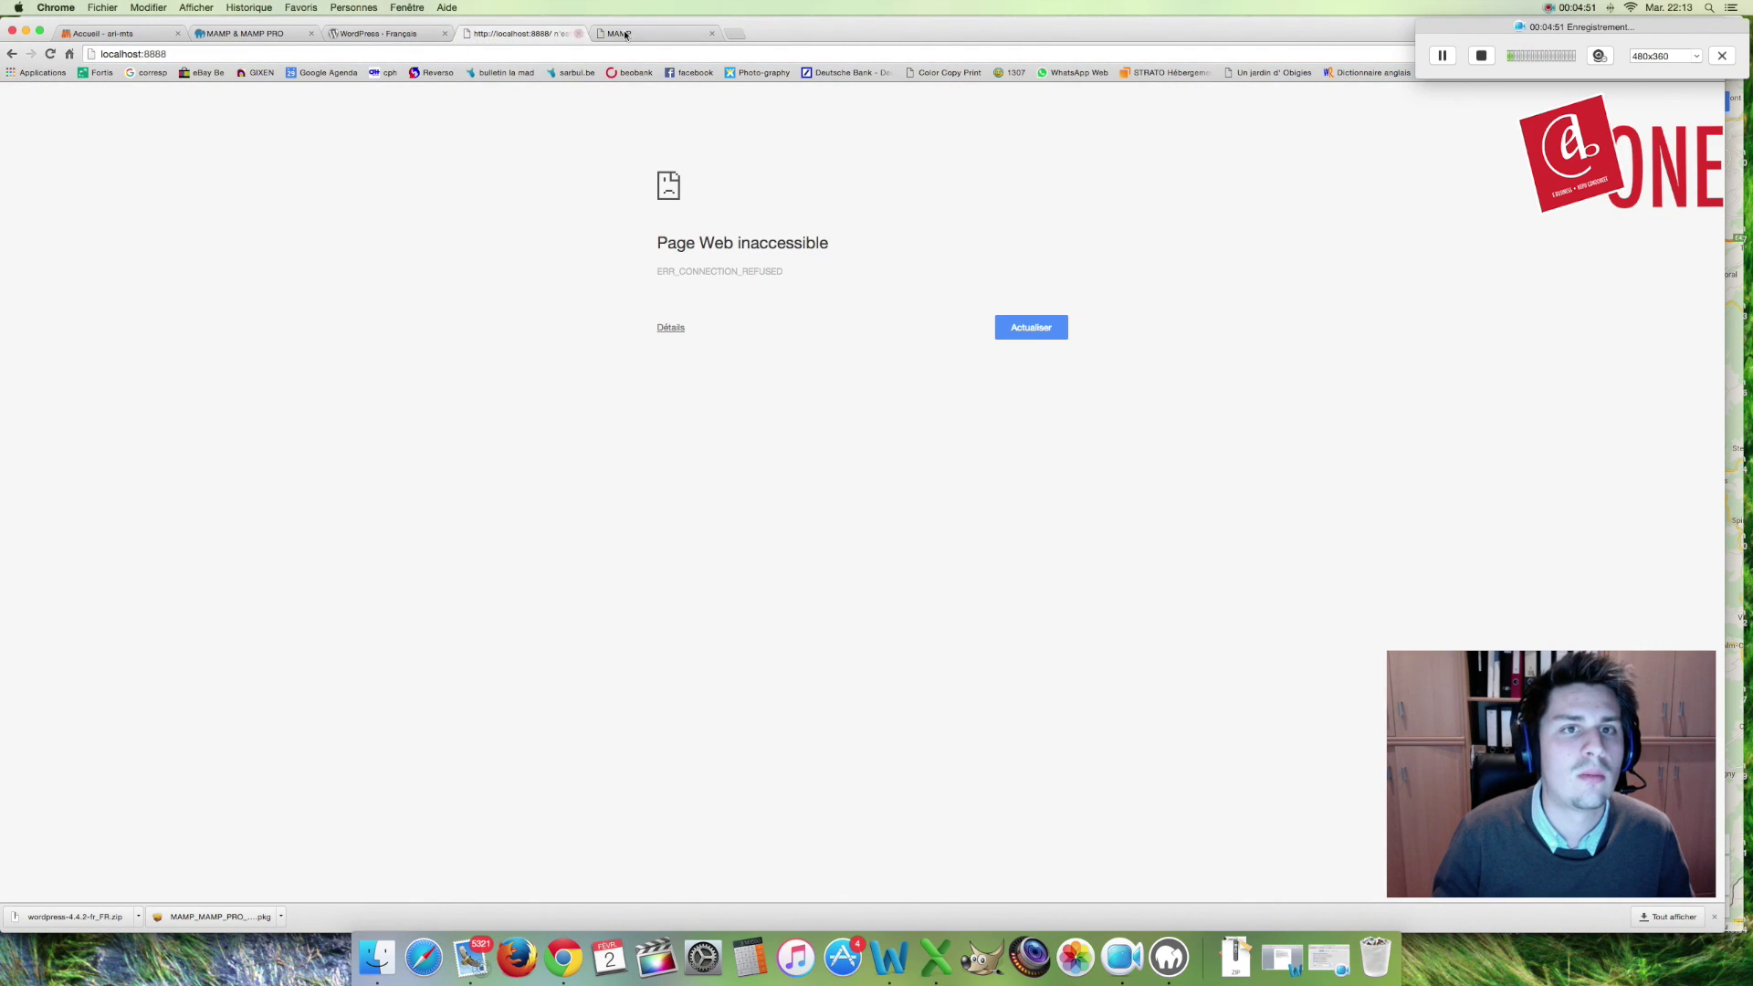
pyautogui.click(624, 34)
pyautogui.moveTo(625, 35); pyautogui.dragTo(484, 34)
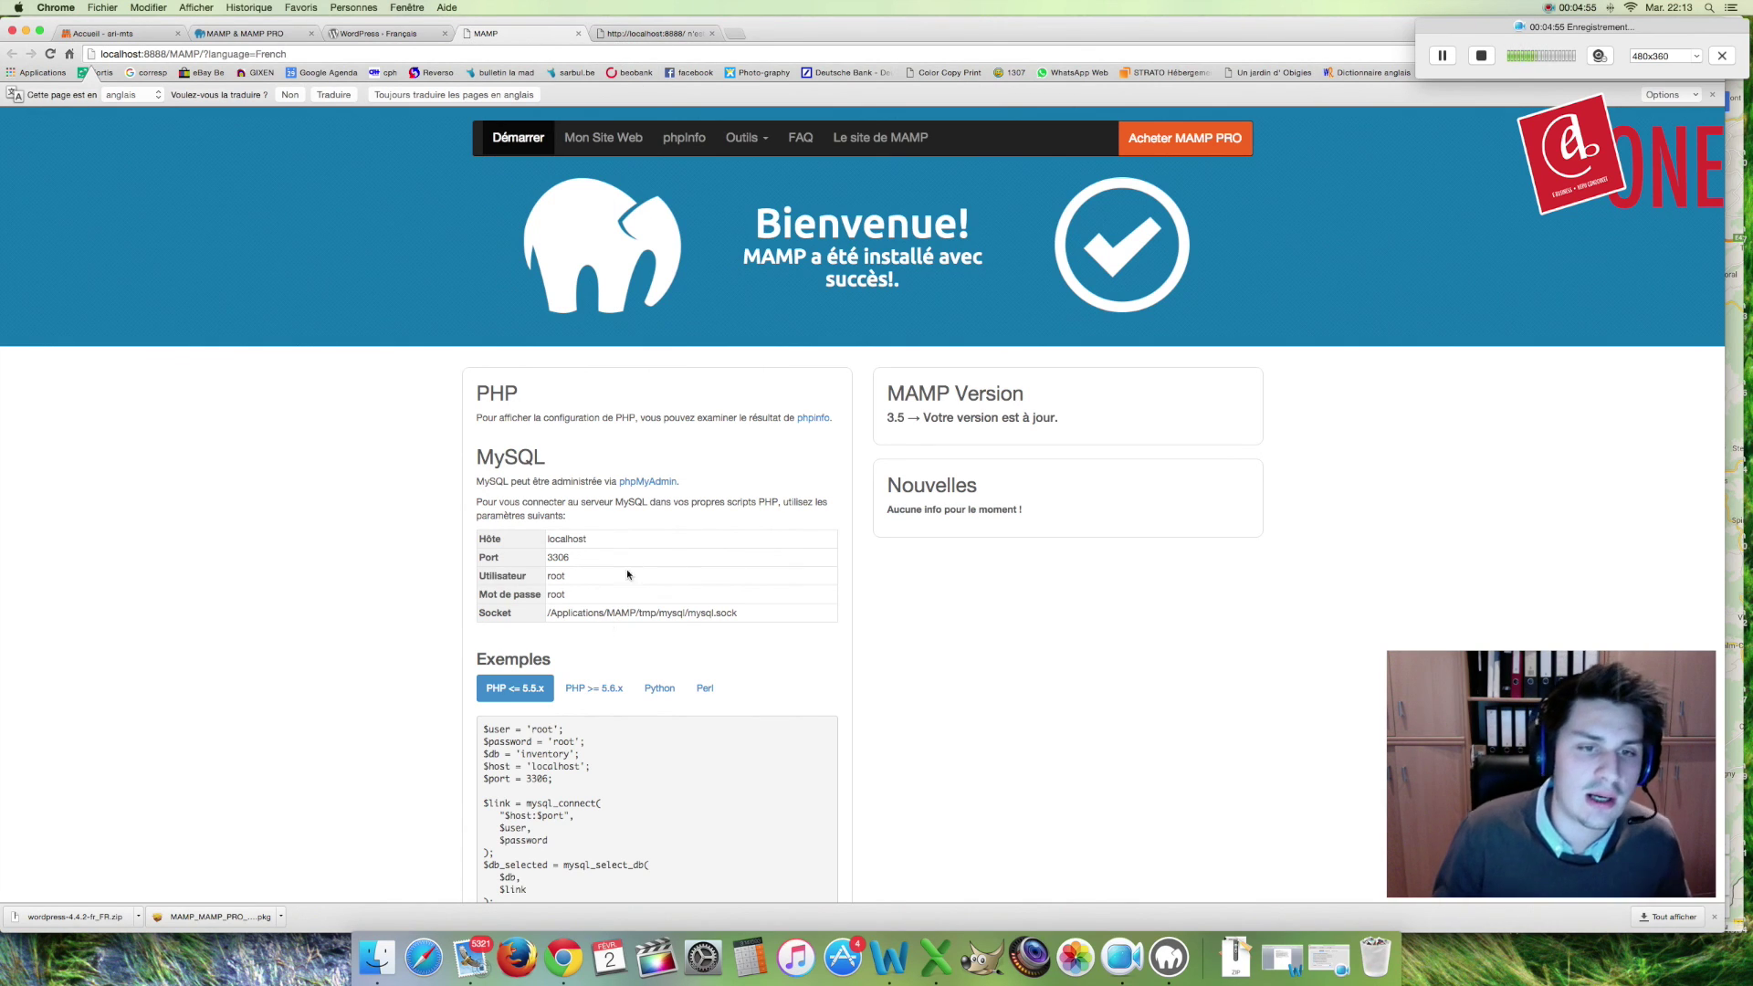
# Step: Load the localhost:8888 root listing and open the wordpress 3 folder
pyautogui.click(625, 148)
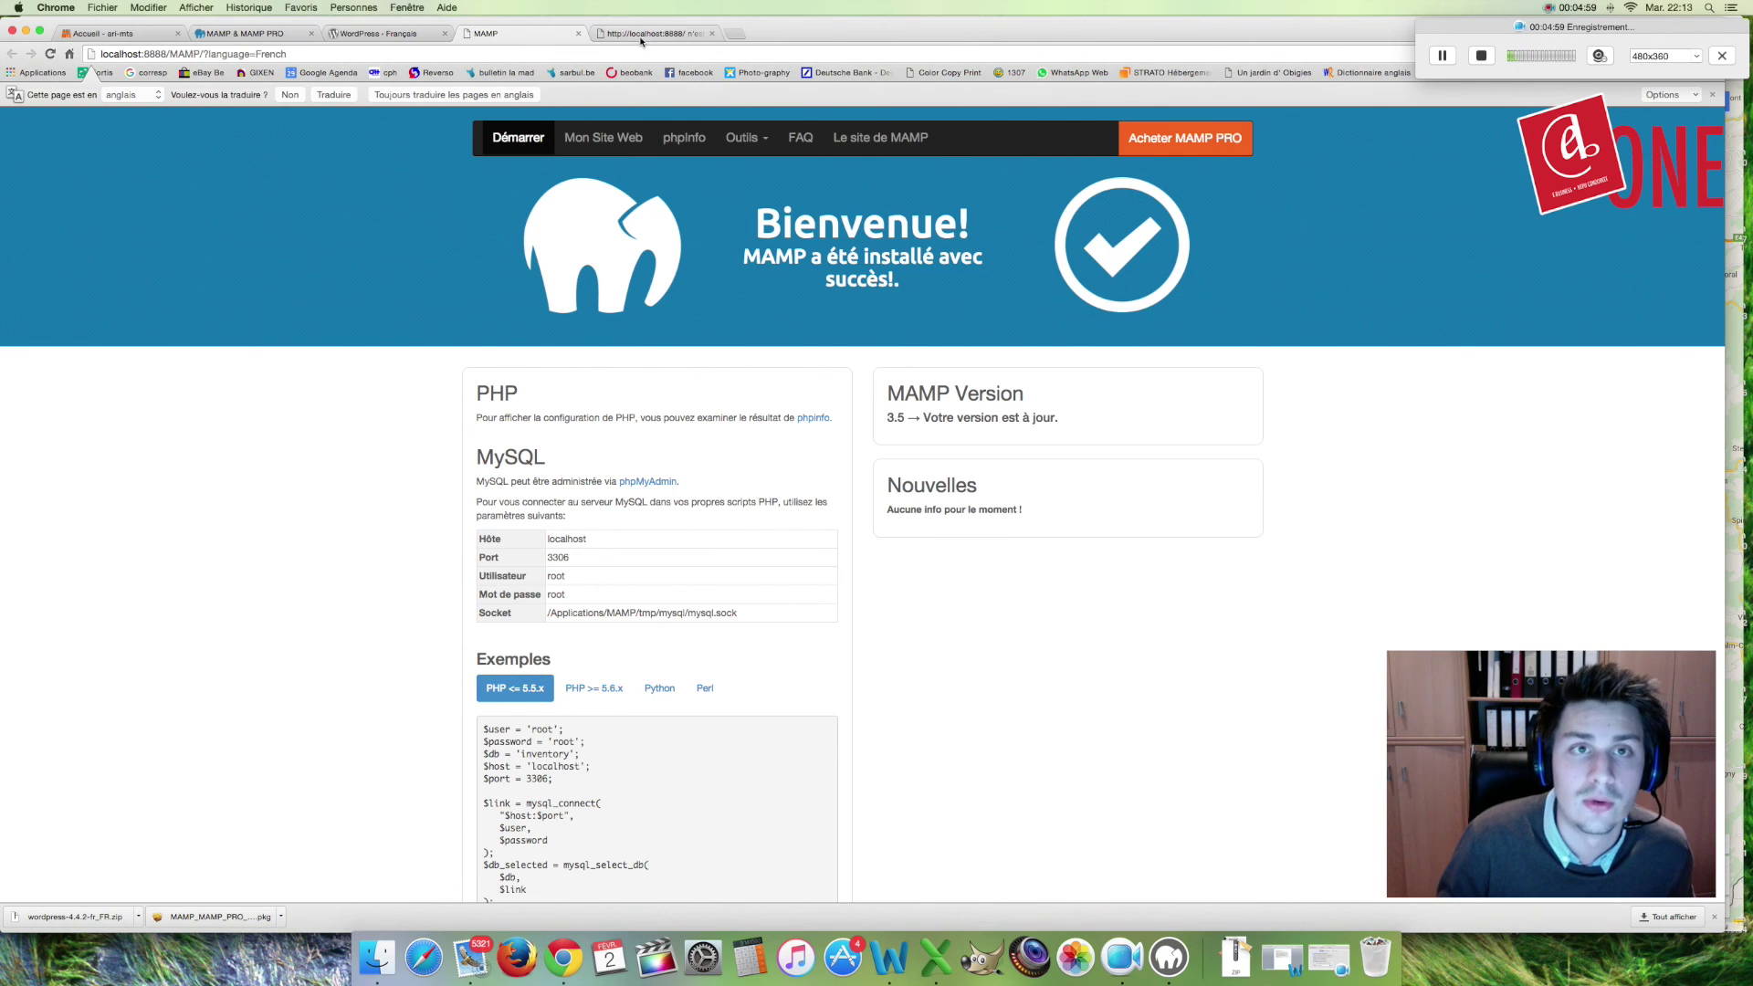
pyautogui.click(183, 55)
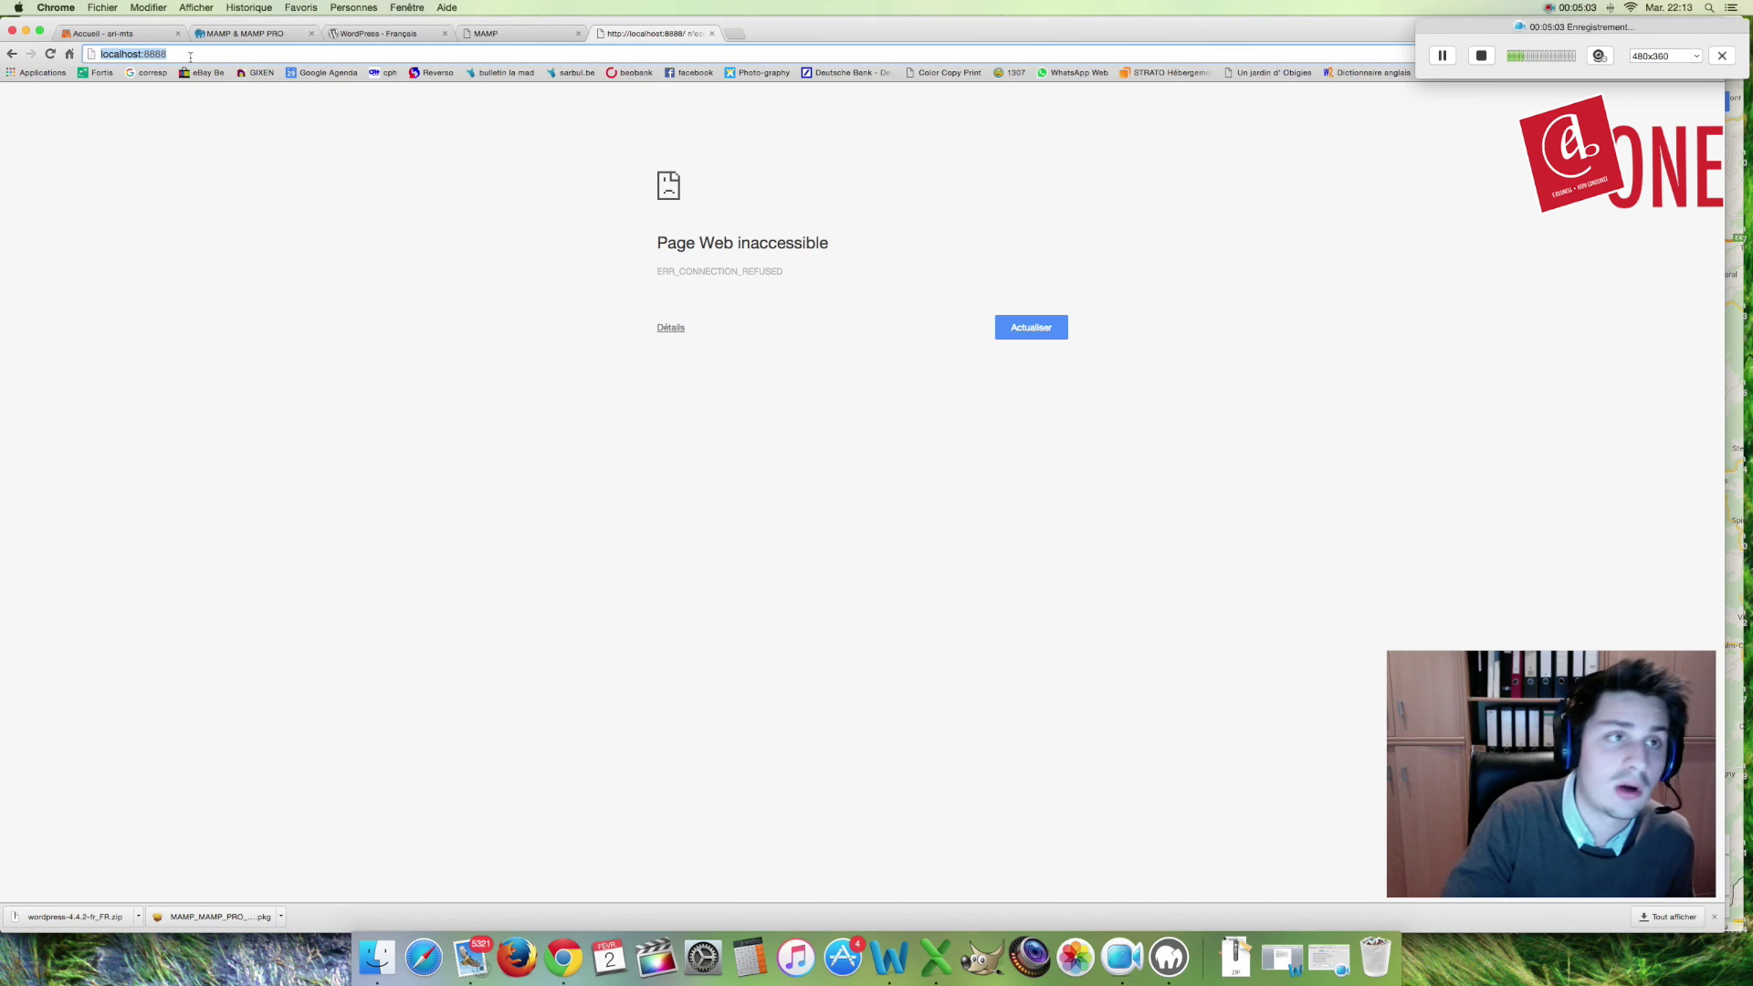
pyautogui.press('Return')
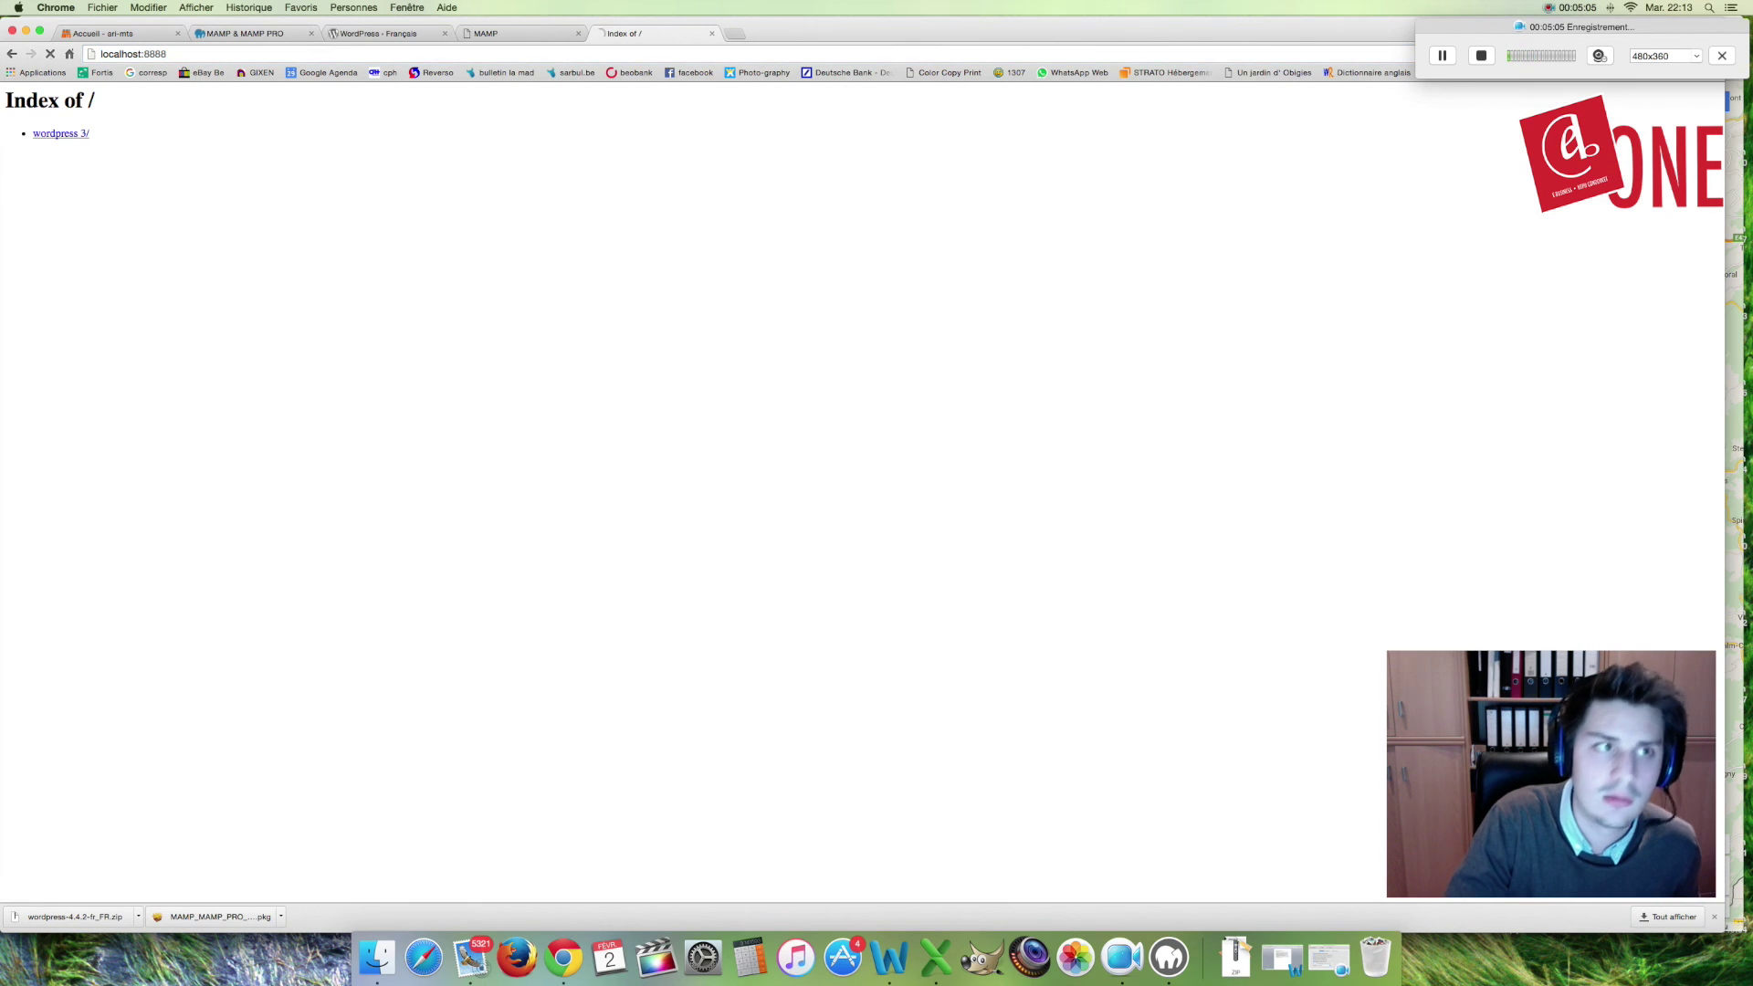
pyautogui.click(74, 140)
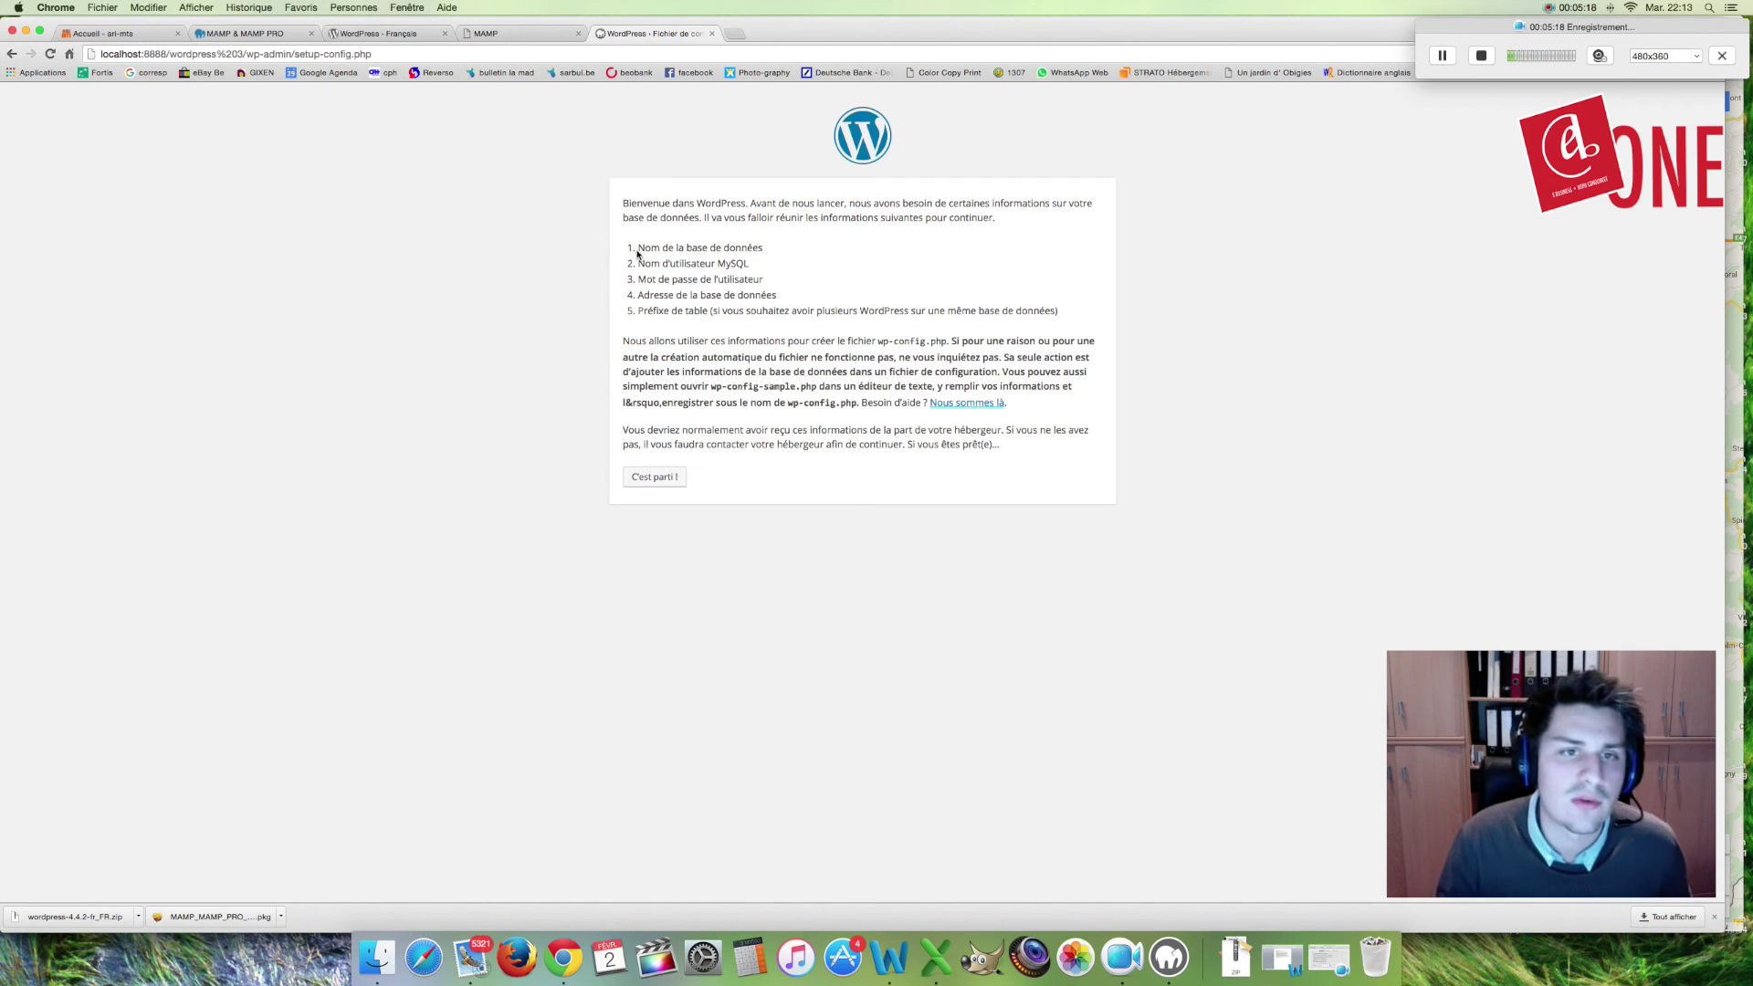
# Step: Highlight the database name and MySQL username requirements on the WordPress setup page
pyautogui.moveTo(640, 249); pyautogui.dragTo(774, 252)
pyautogui.click(775, 252)
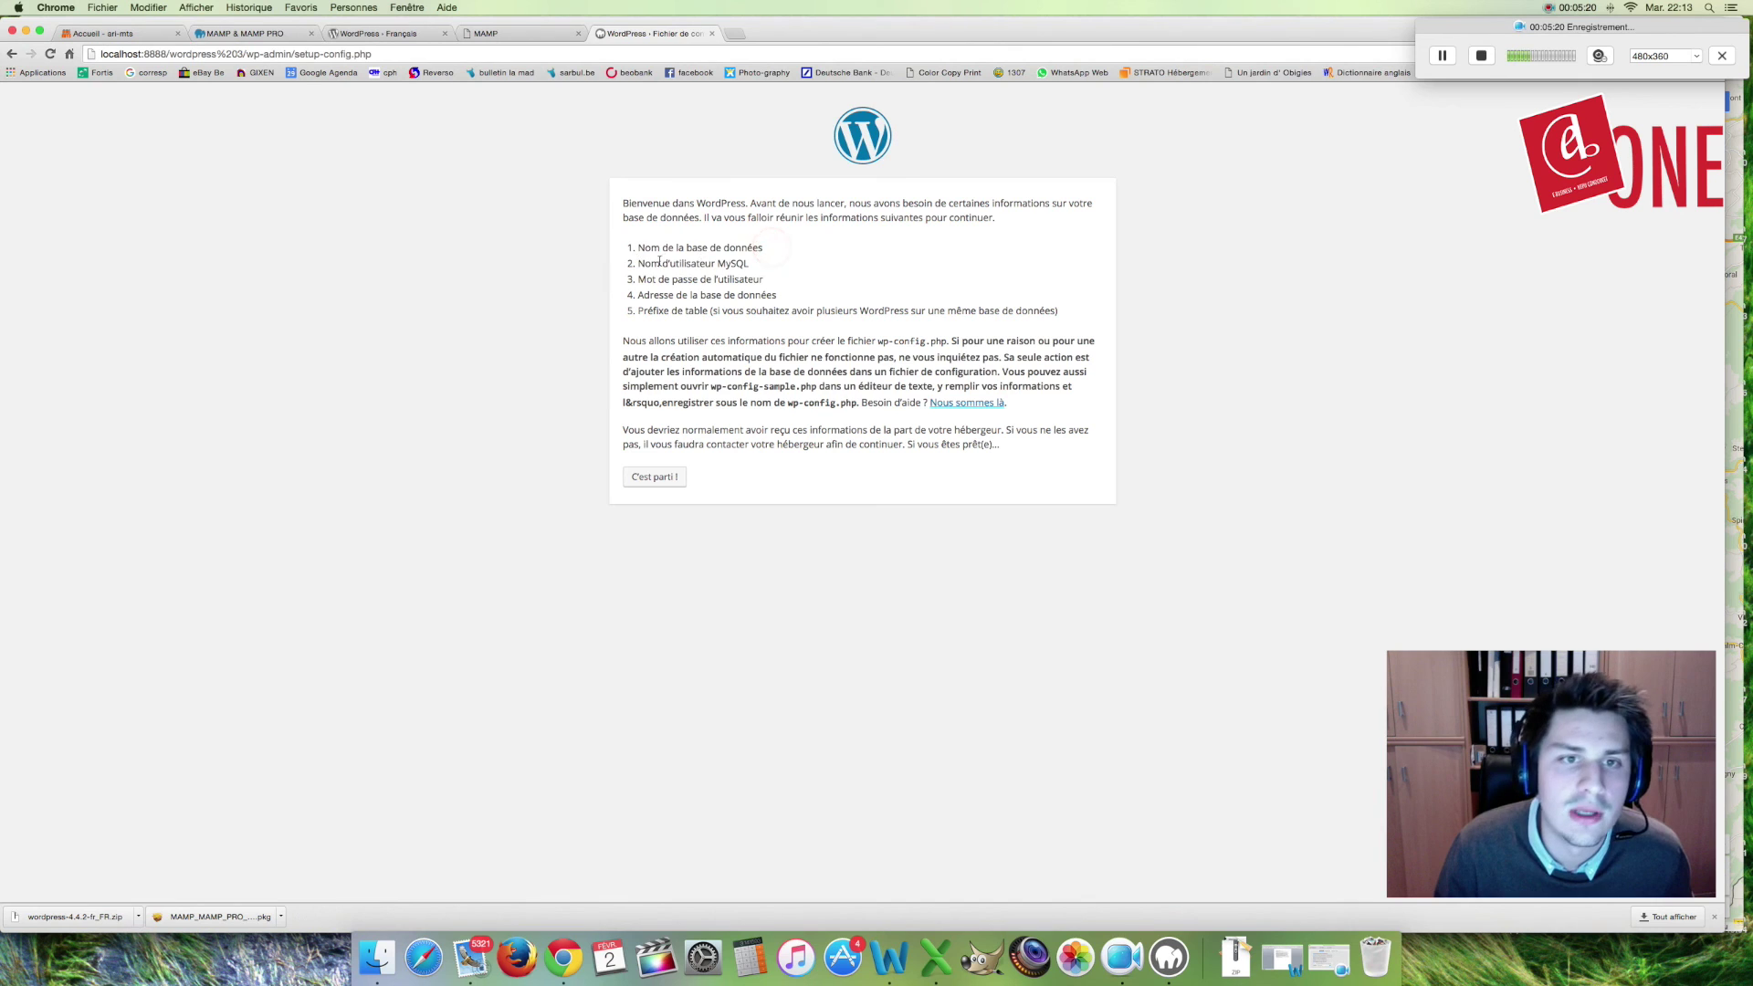
pyautogui.moveTo(632, 265); pyautogui.dragTo(793, 266)
pyautogui.click(793, 267)
# Step: Check the MySQL user and password on the MAMP start page, then open phpMyAdmin
pyautogui.click(504, 33)
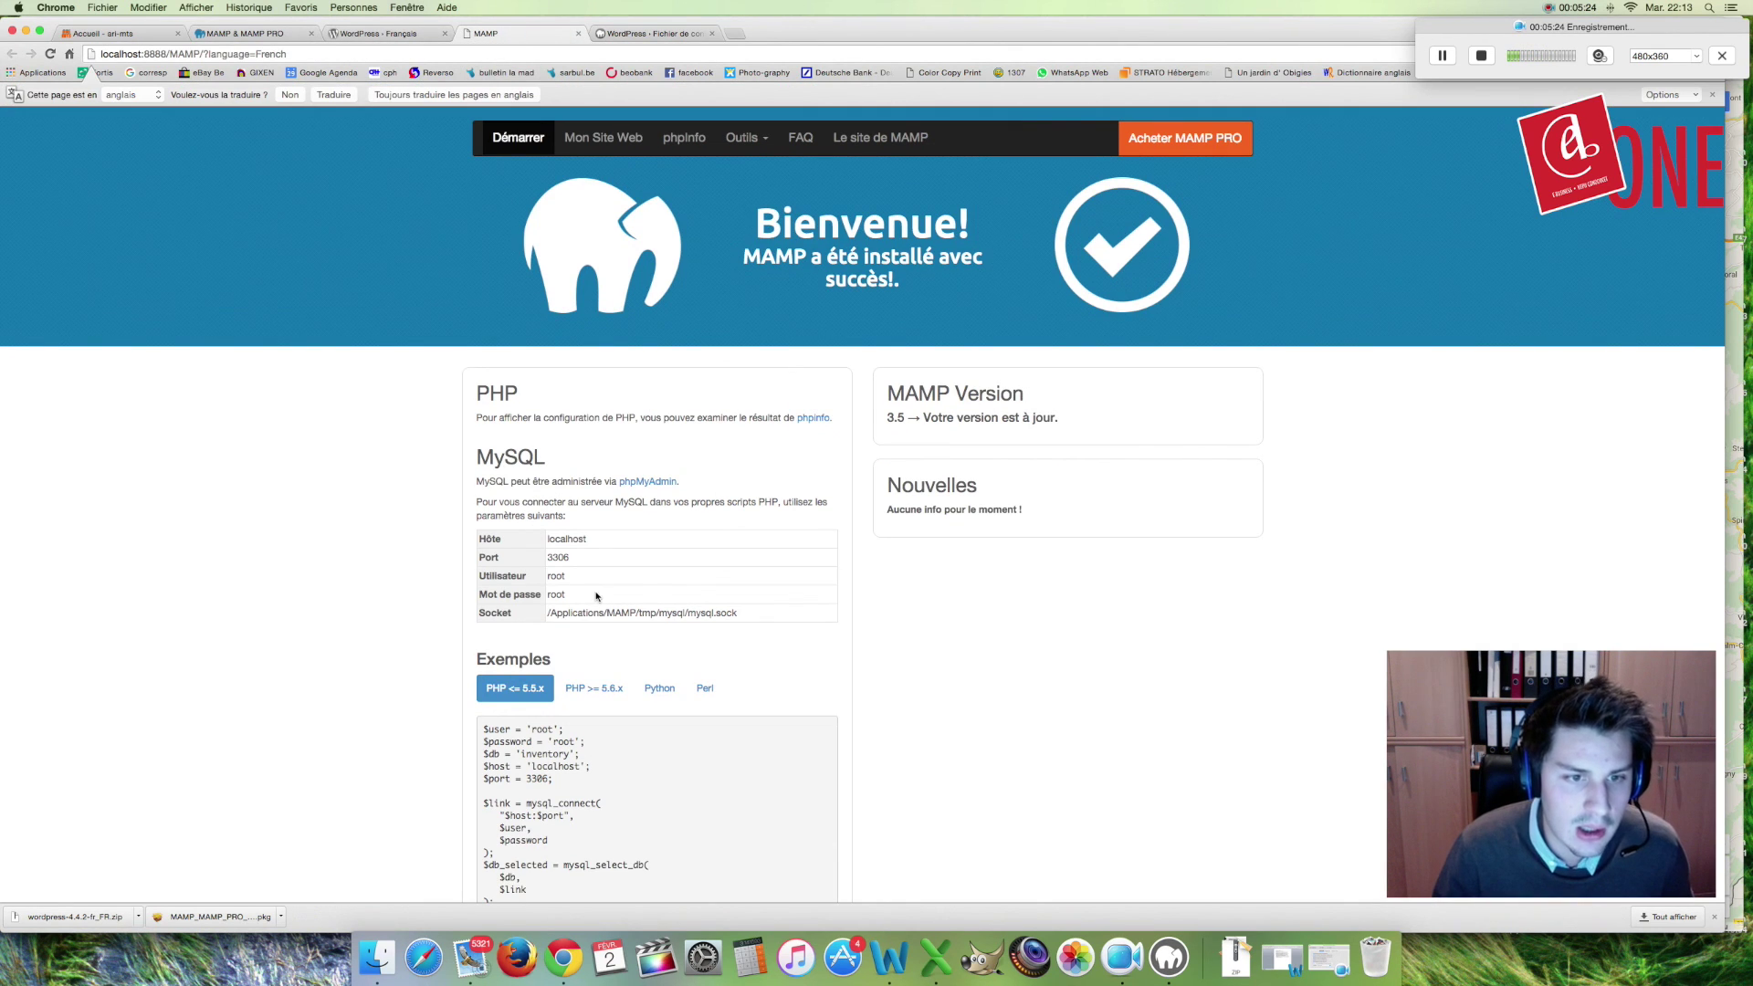
pyautogui.doubleClick(556, 576)
pyautogui.doubleClick(555, 595)
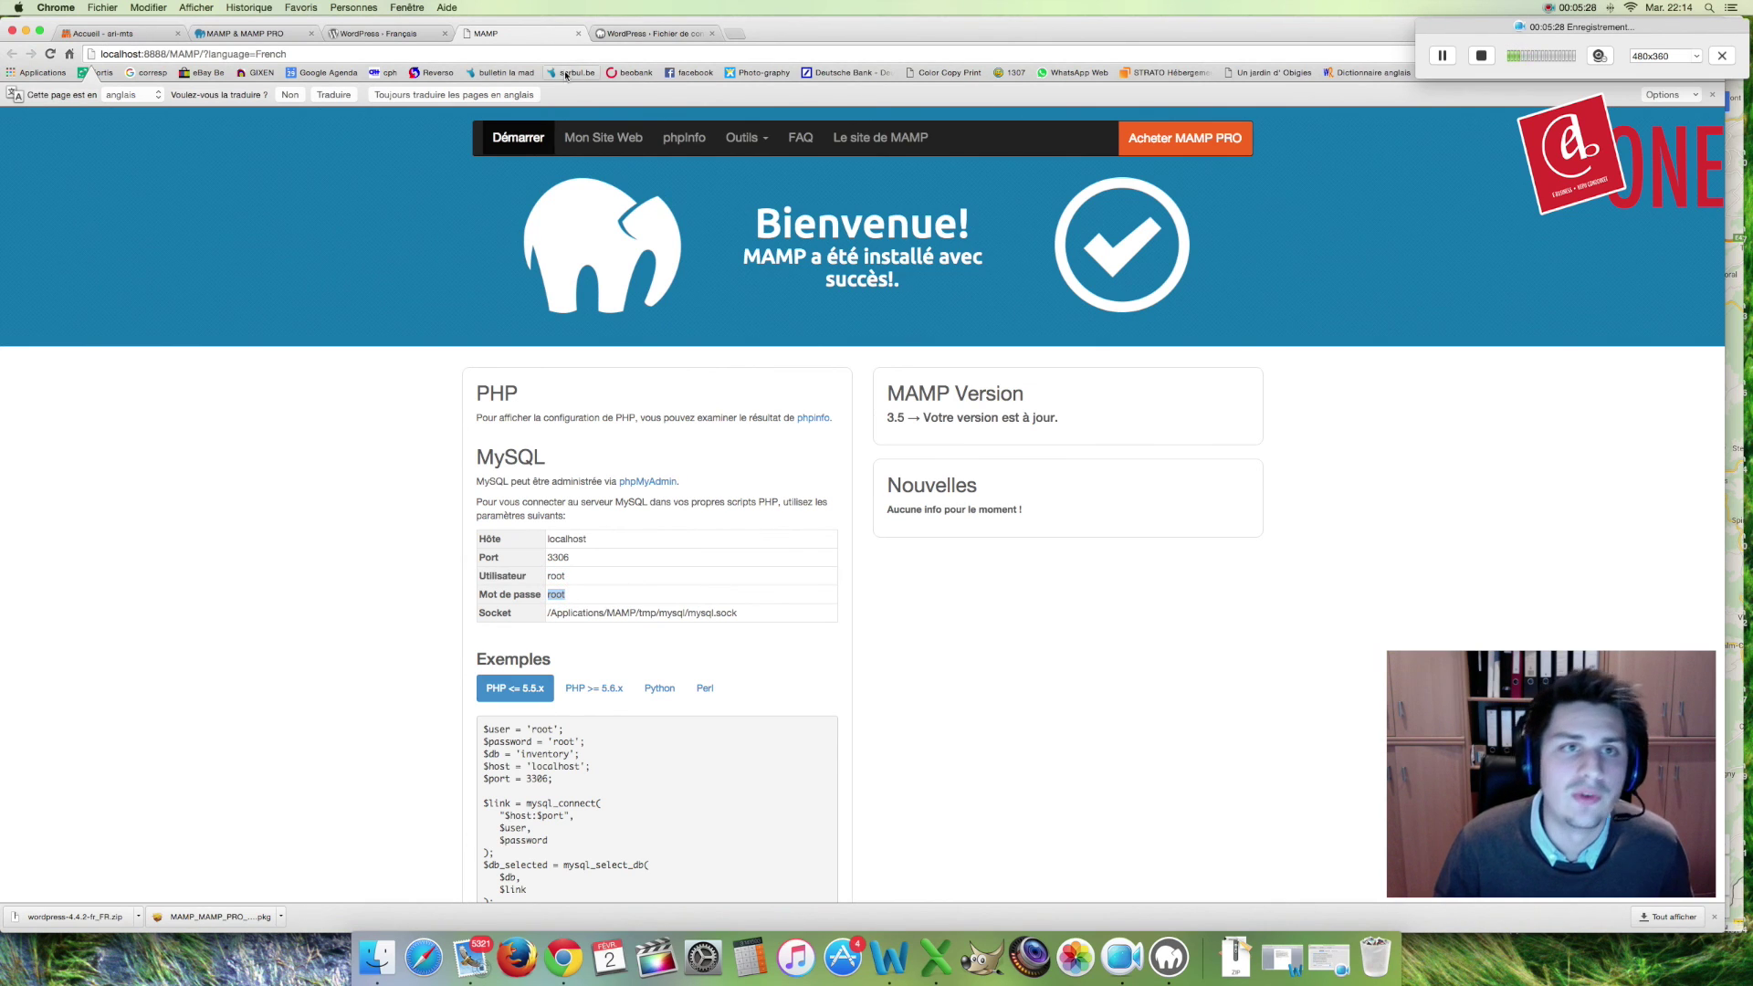
pyautogui.click(630, 33)
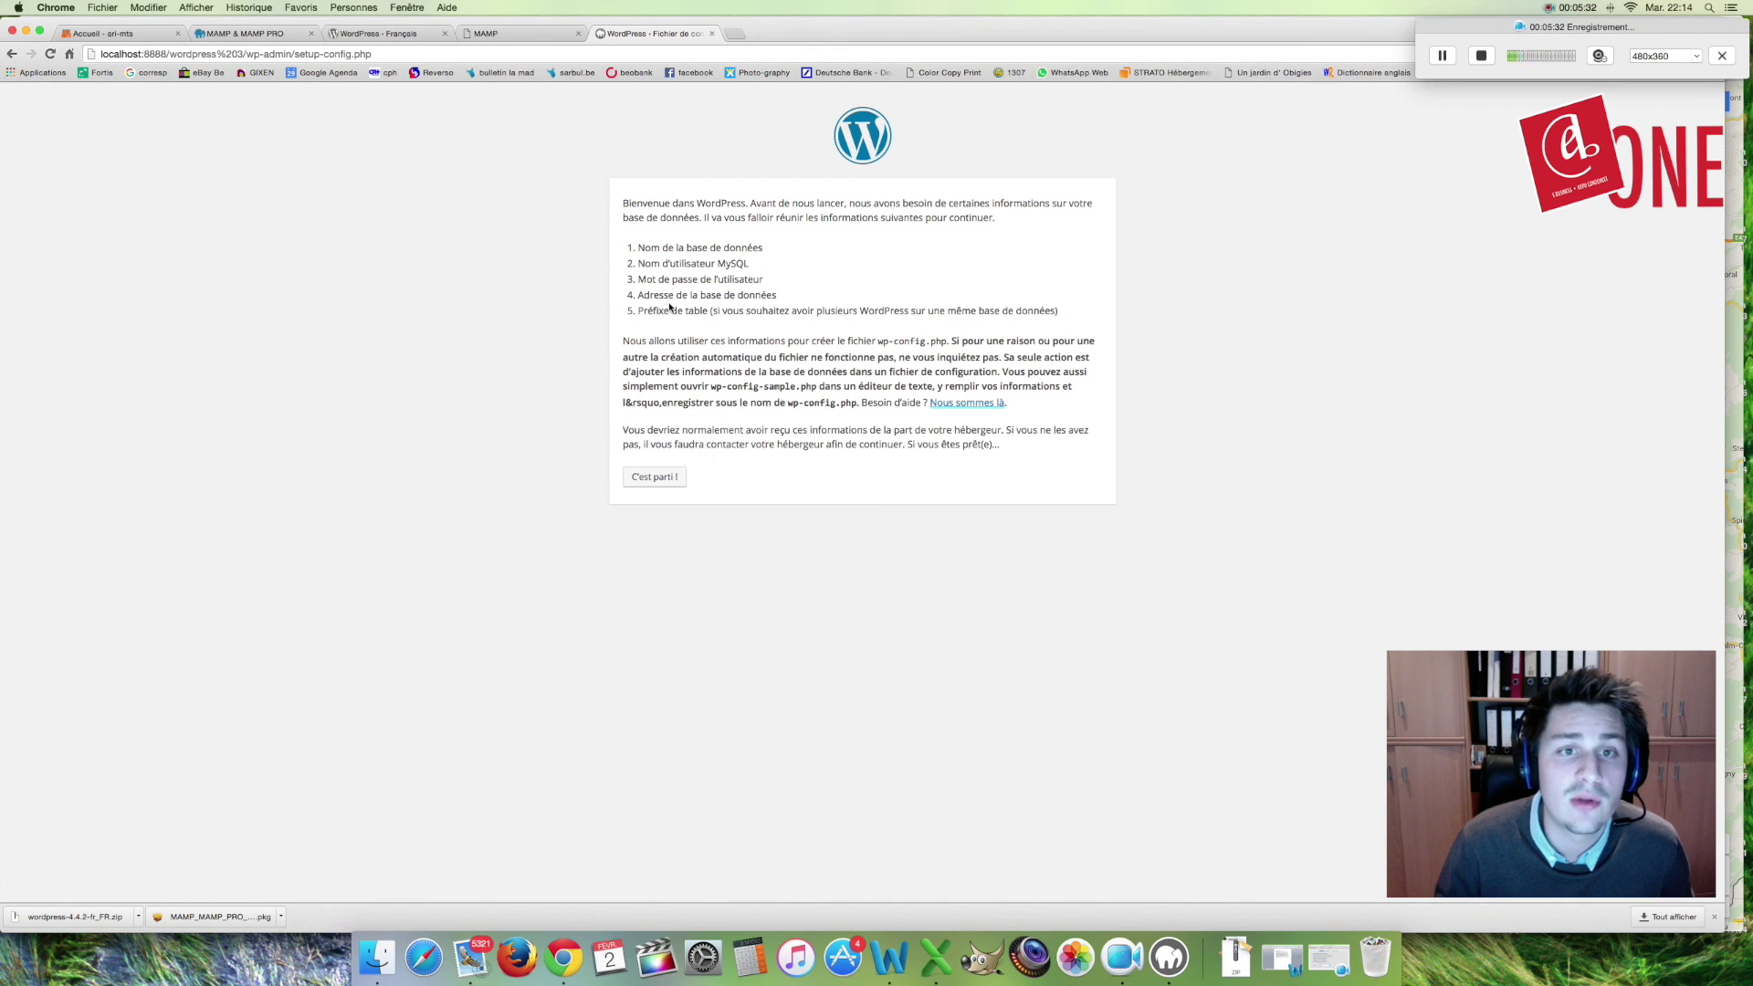
pyautogui.click(525, 34)
pyautogui.scroll(-10, 680, 515)
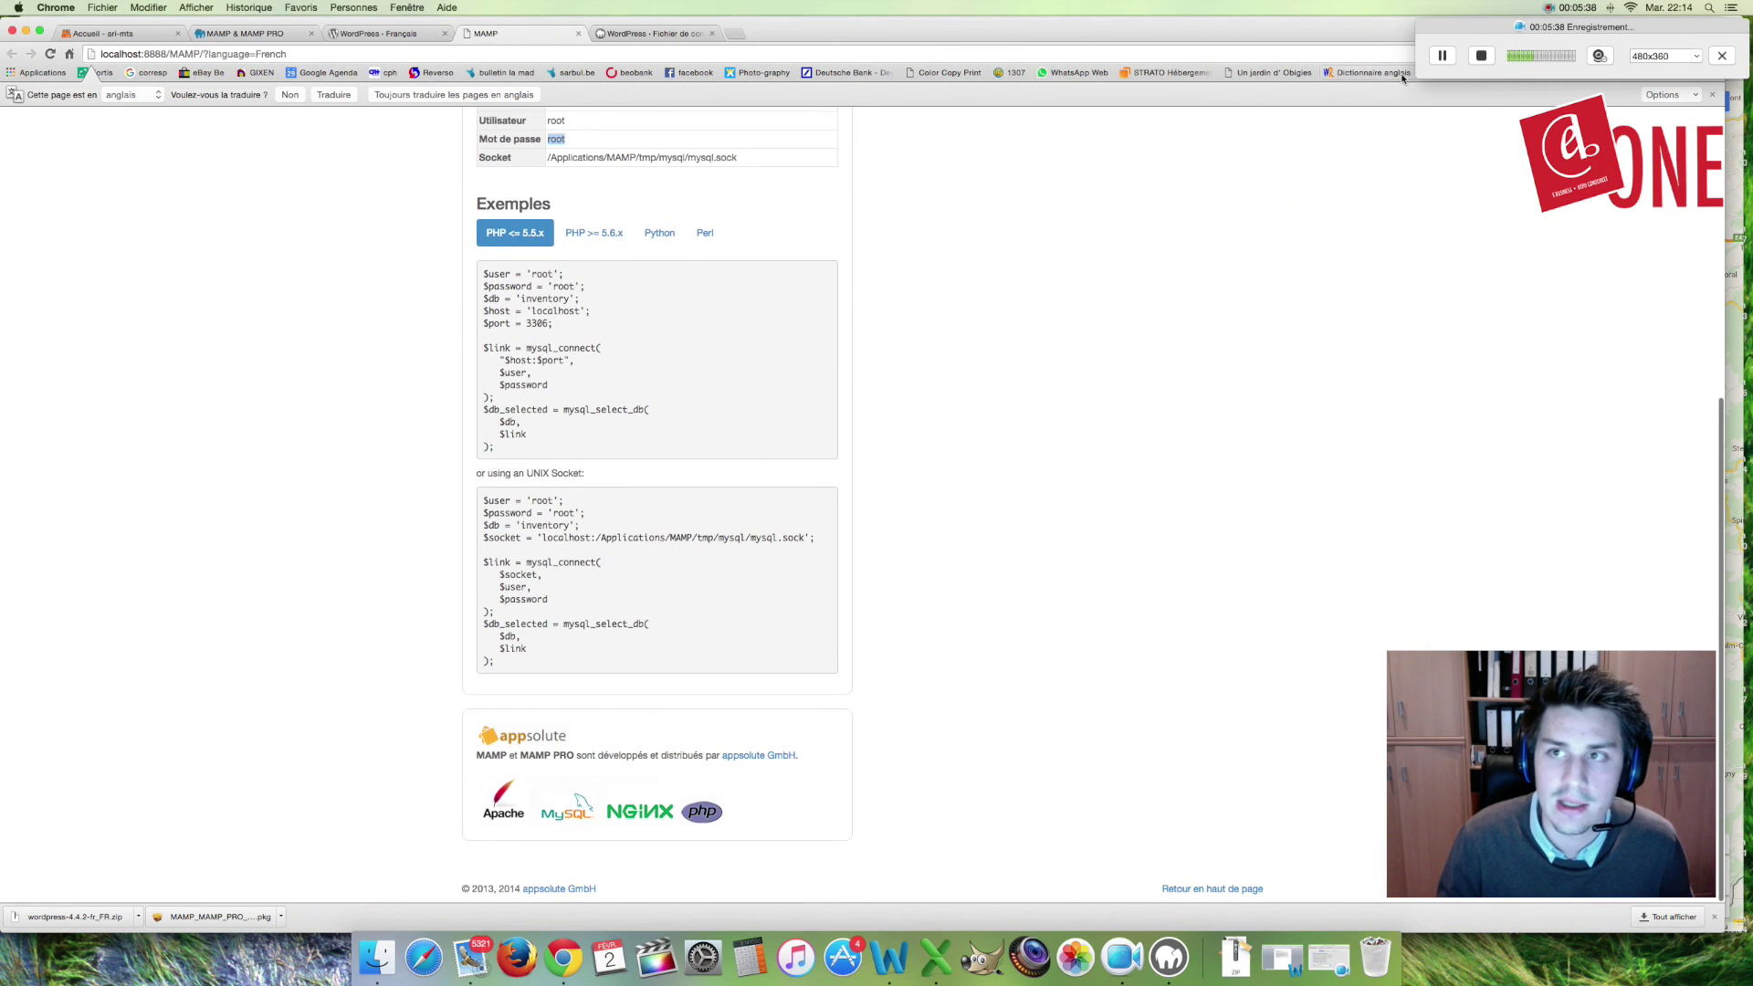
pyautogui.scroll(10, 749, 601)
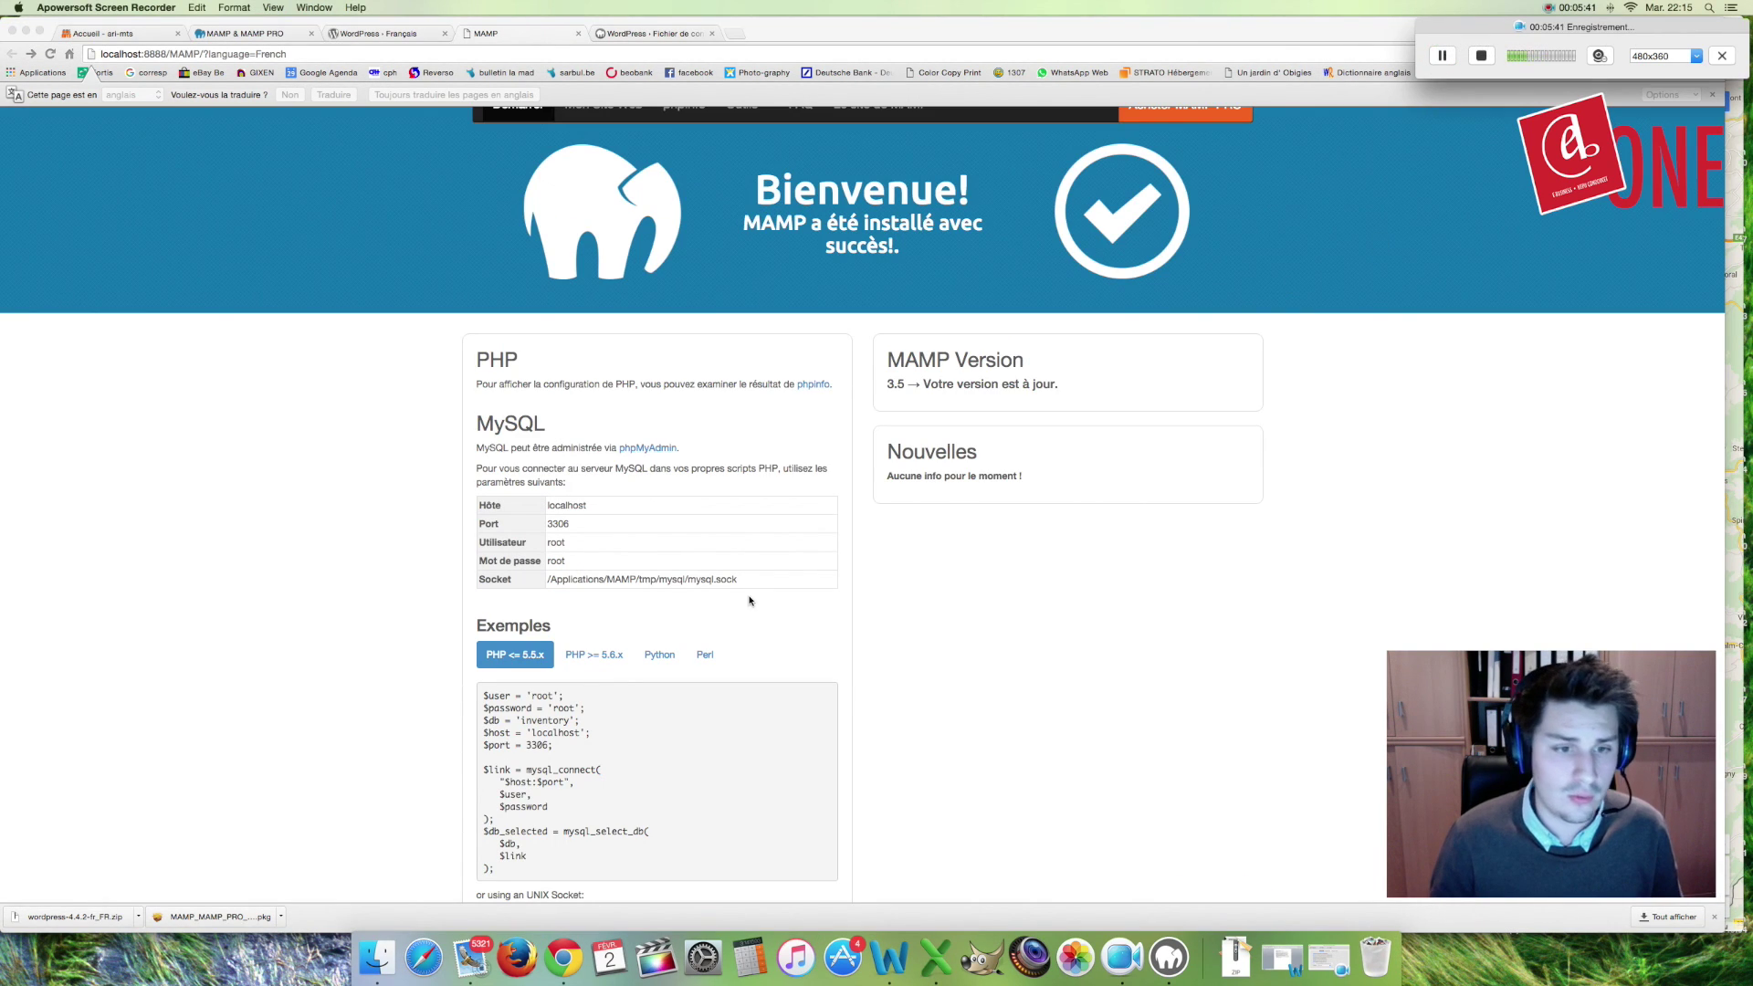
pyautogui.click(644, 450)
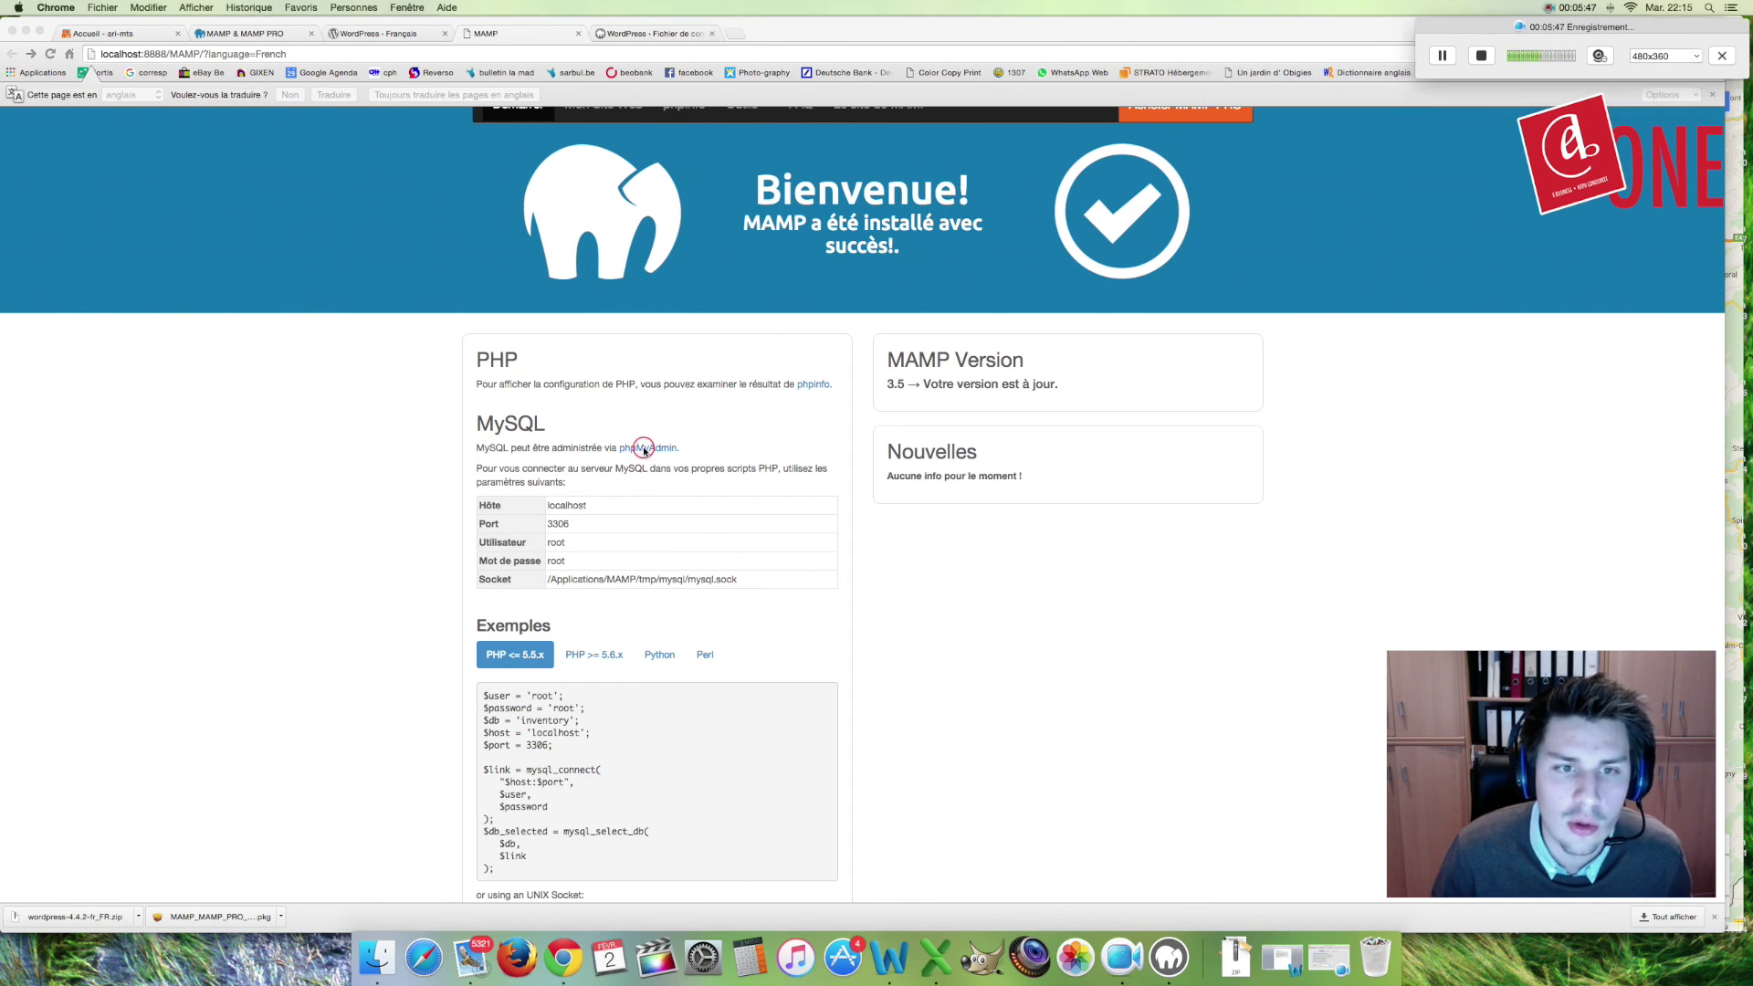
pyautogui.click(644, 448)
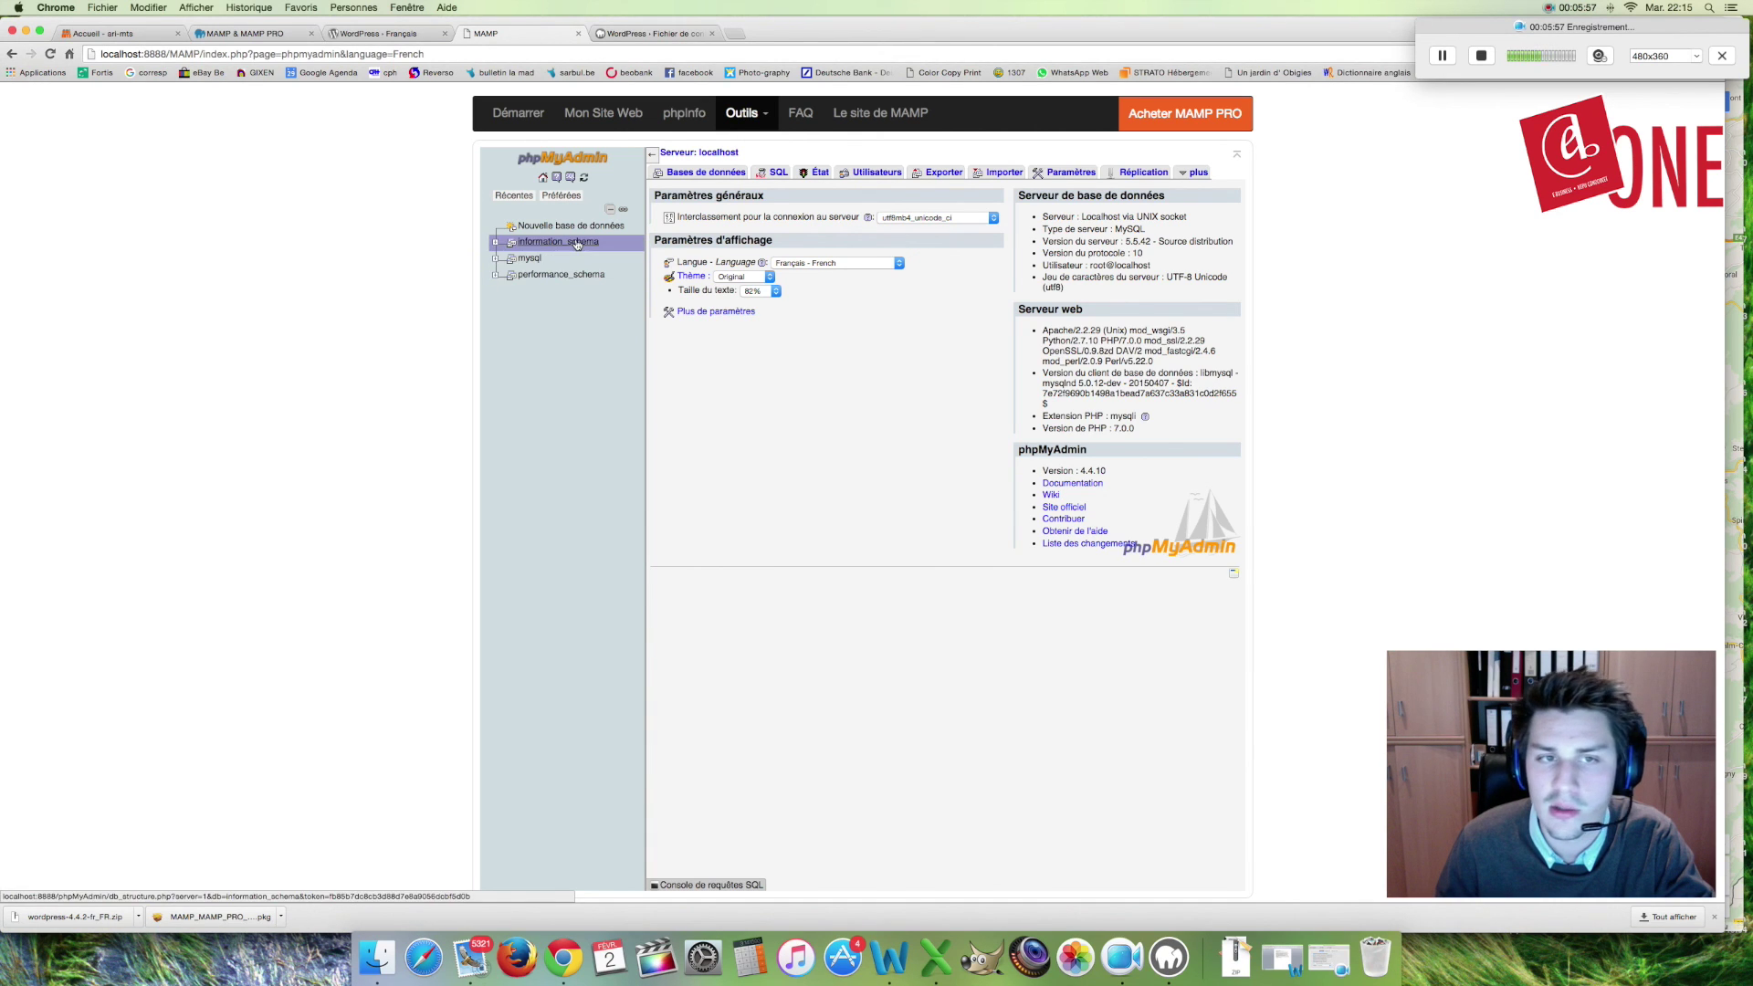
# Step: Enter 'monsite' as the new database name in phpMyAdmin and create it
pyautogui.click(563, 230)
pyautogui.click(735, 230)
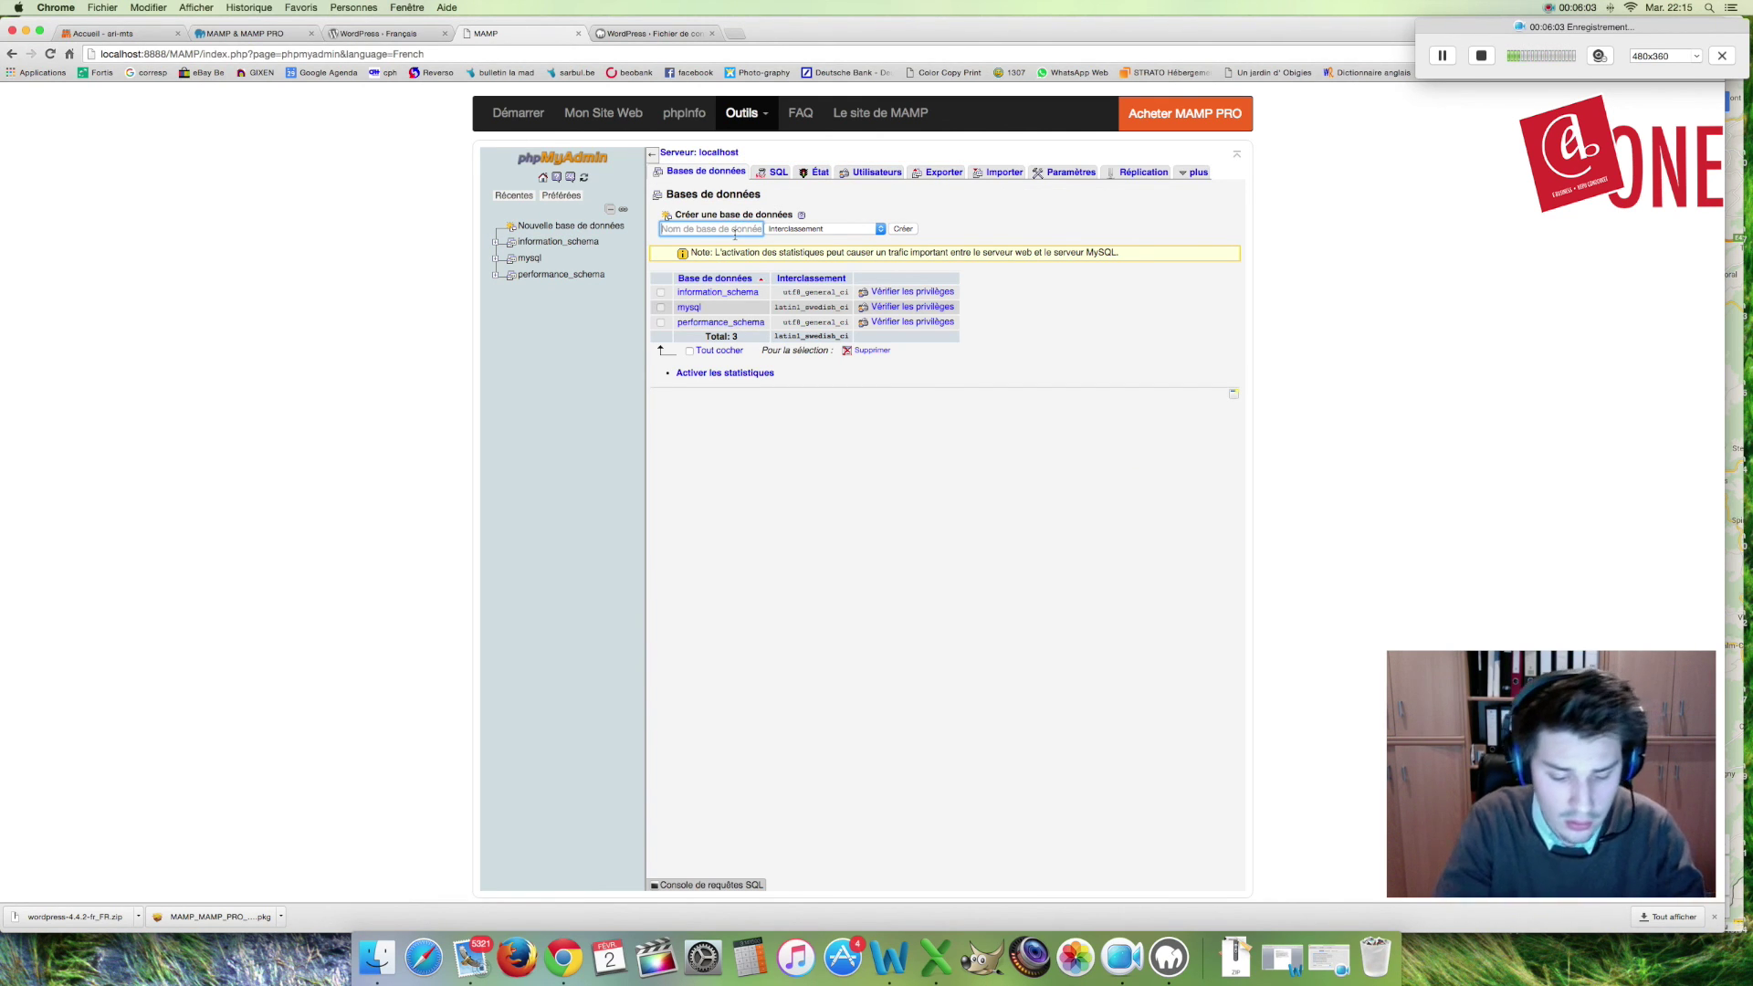
pyautogui.write('monsite')
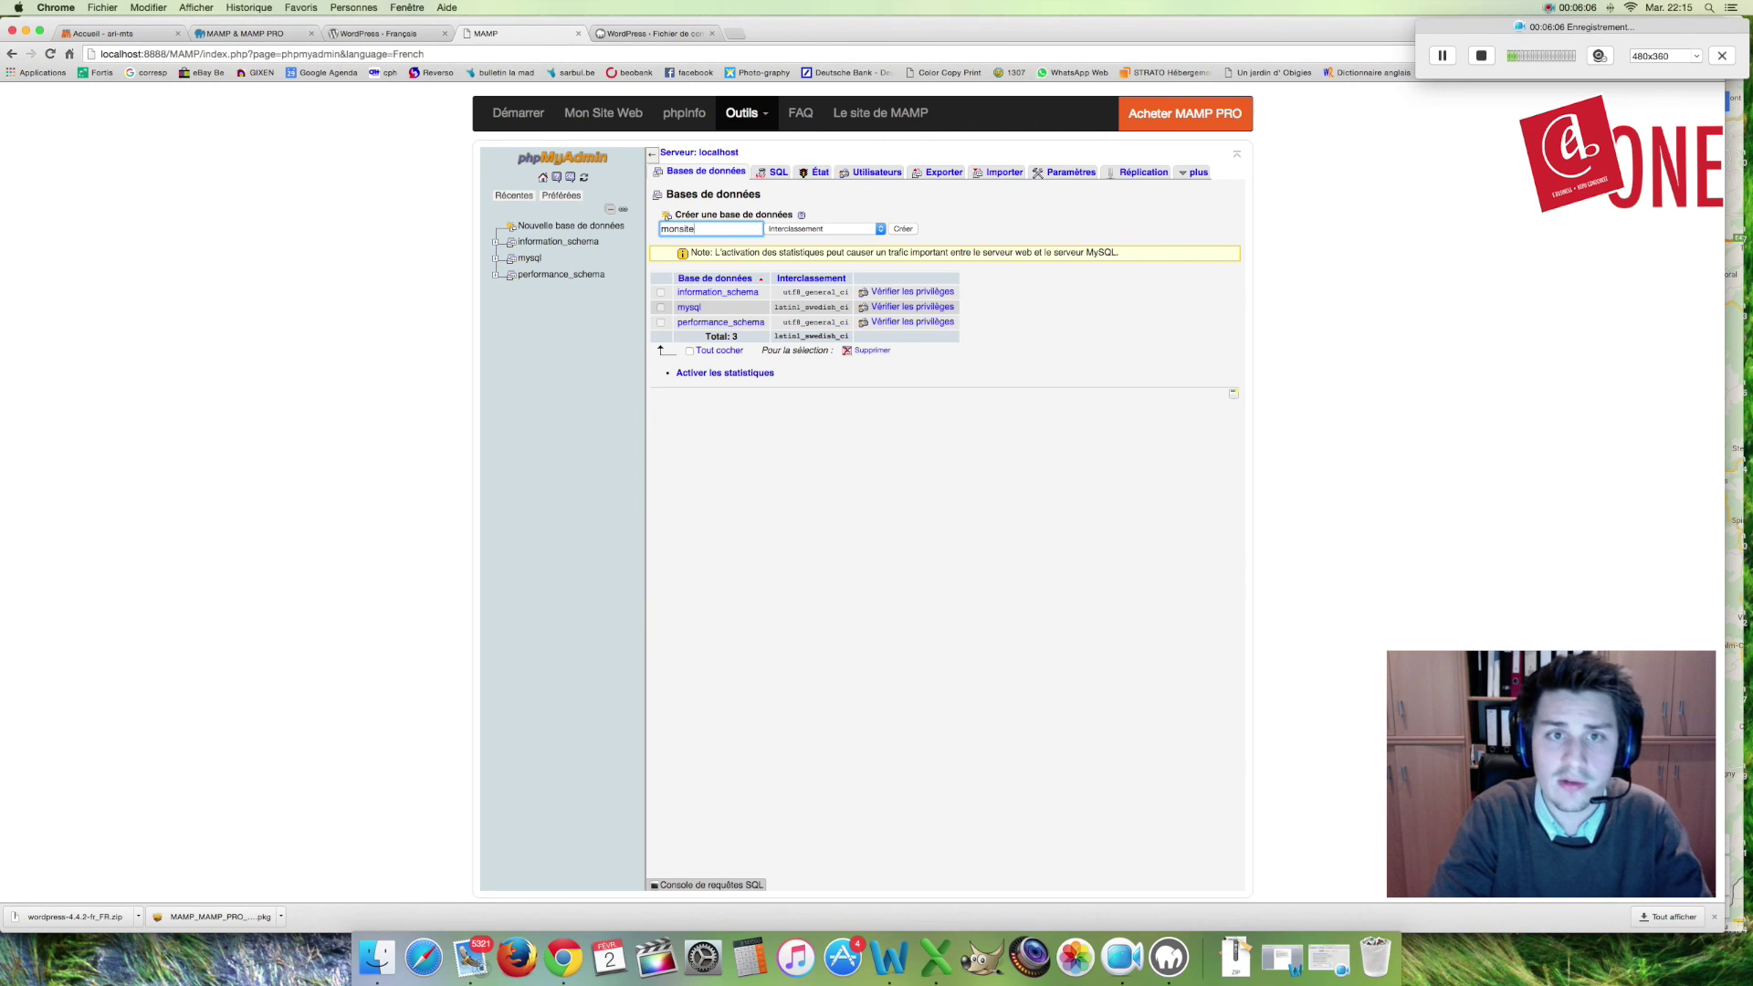
pyautogui.press('Return')
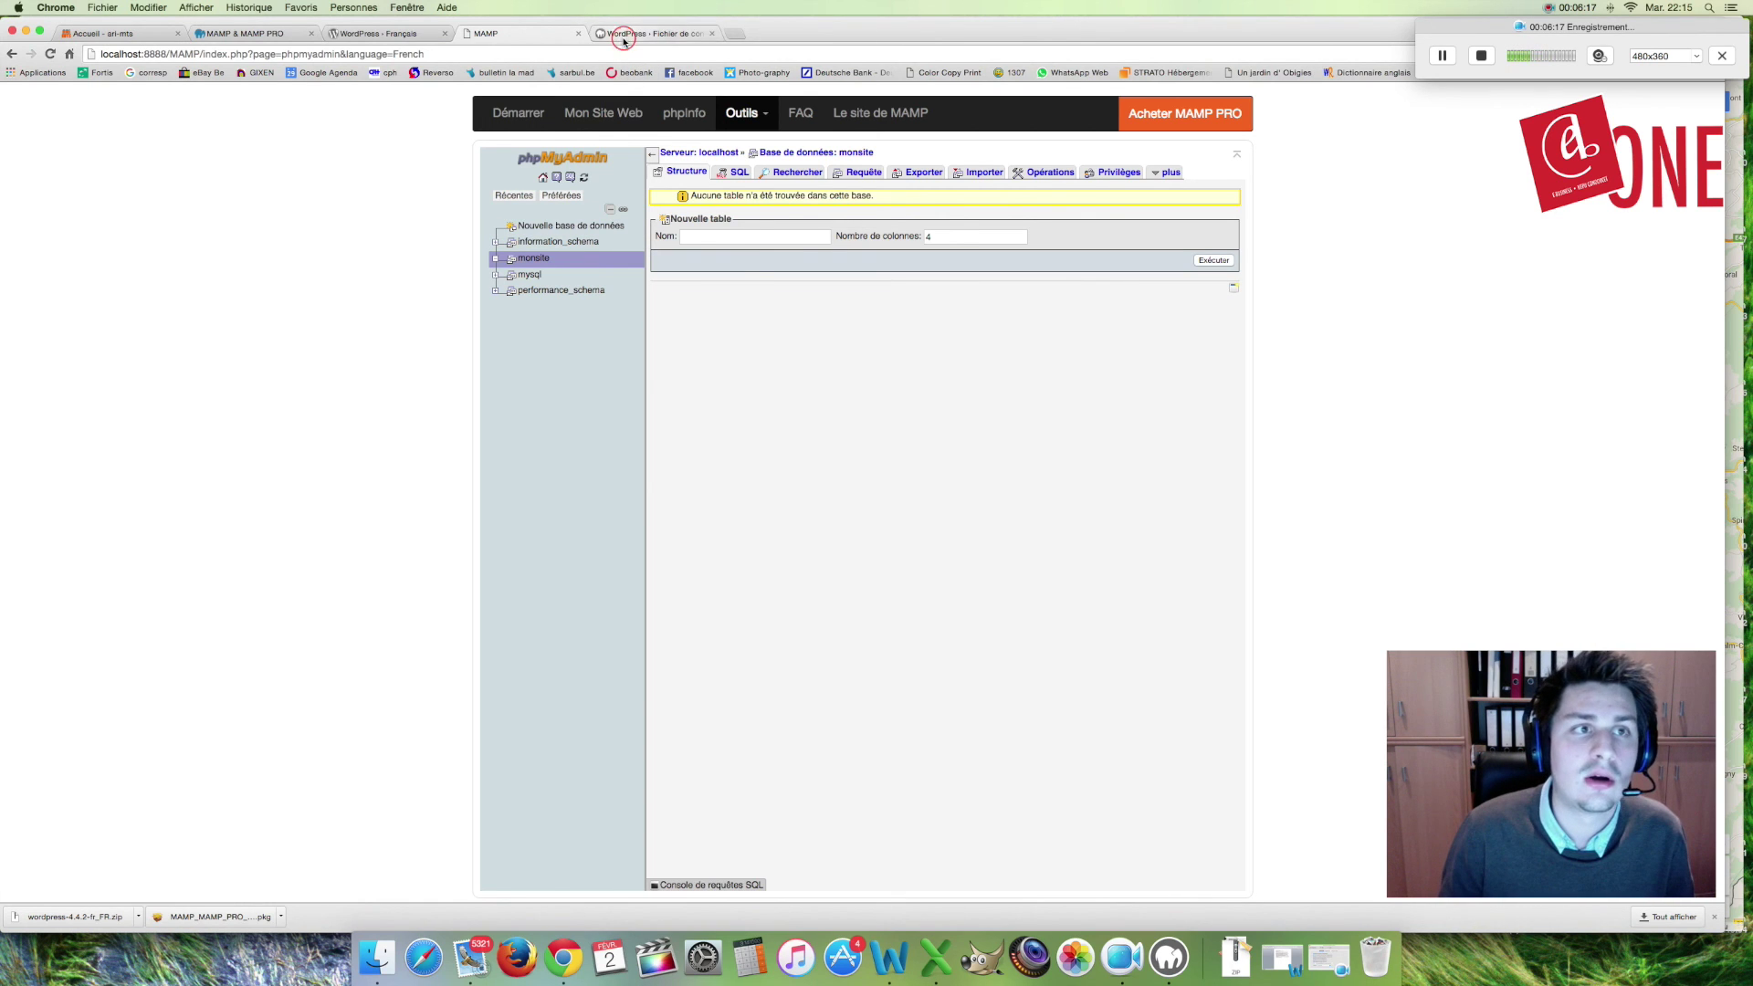
# Step: Enter database name monsite with MAMP's MySQL username root and its password
pyautogui.click(626, 33)
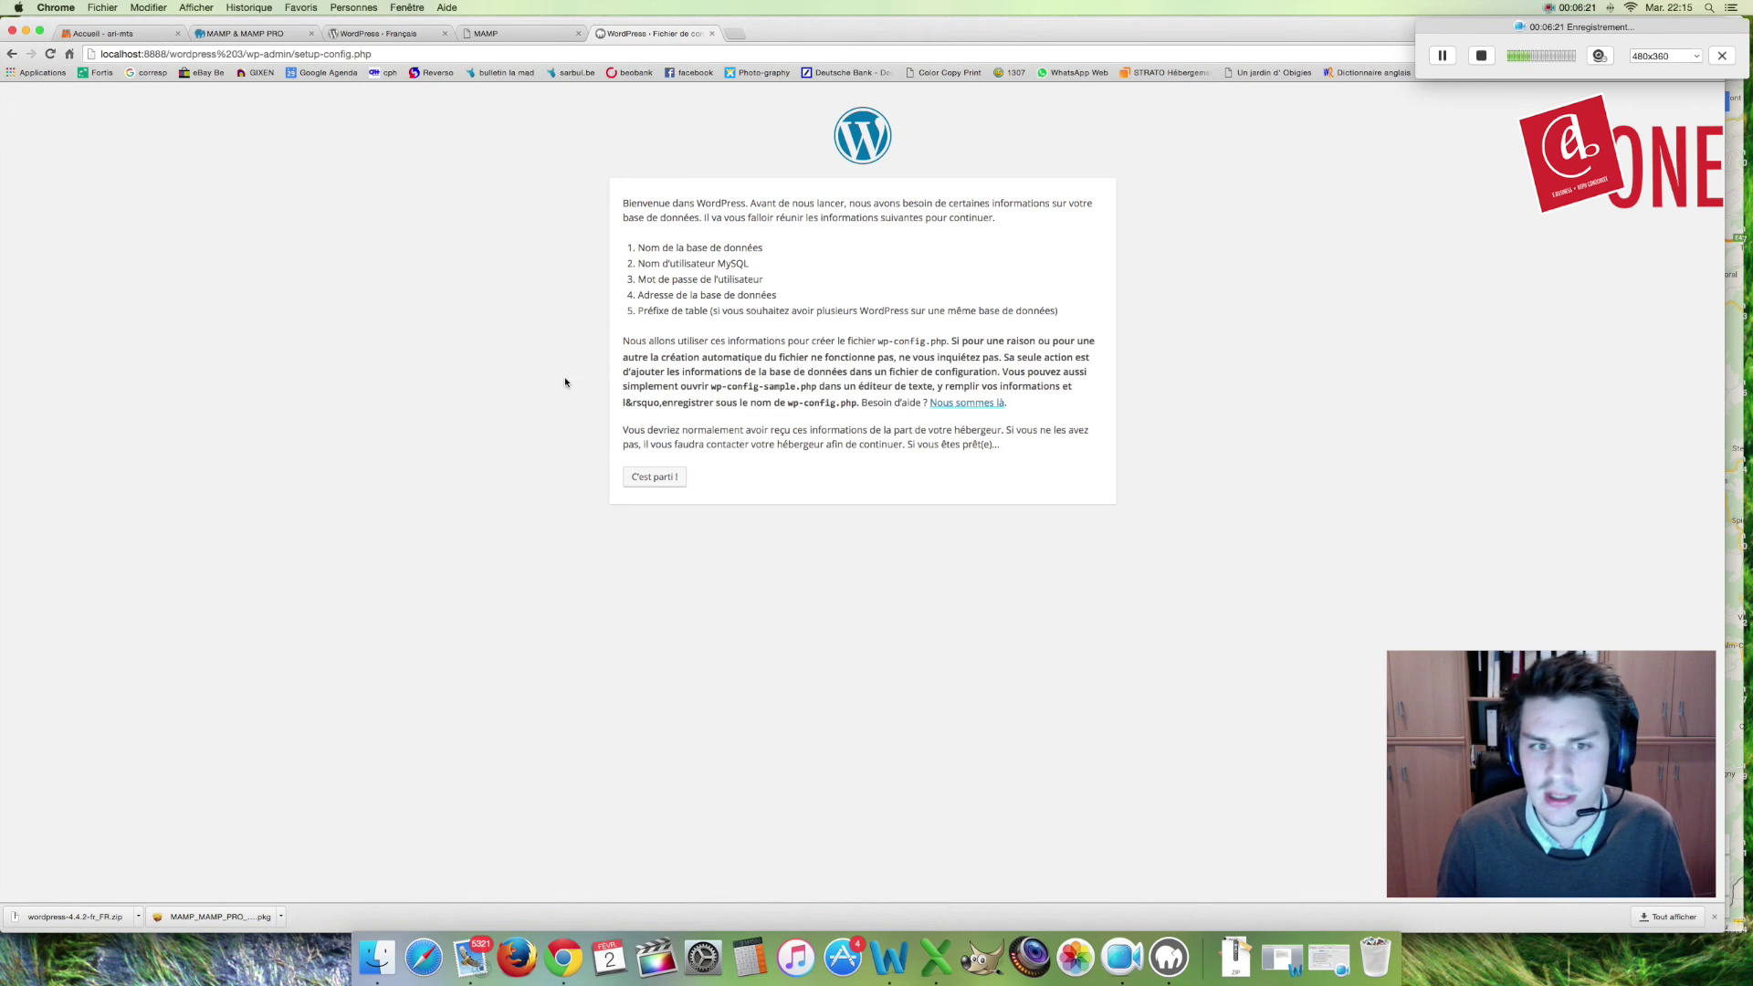
pyautogui.click(655, 478)
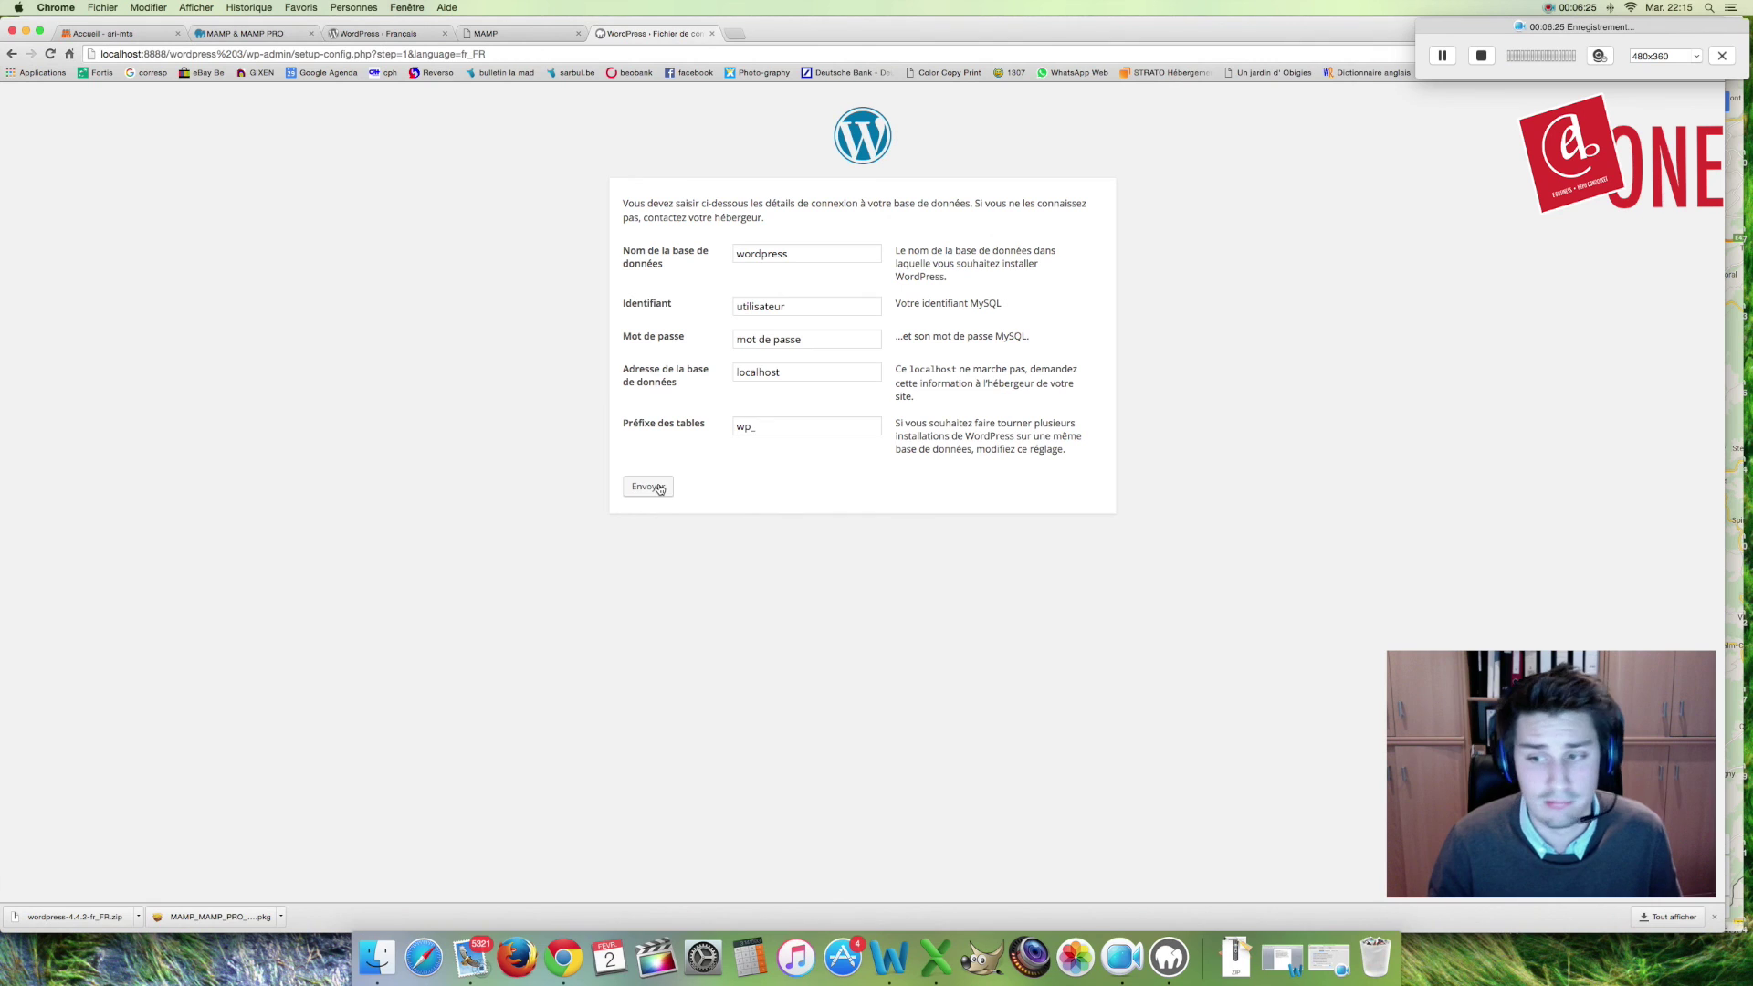
pyautogui.doubleClick(820, 259)
pyautogui.write('monsite')
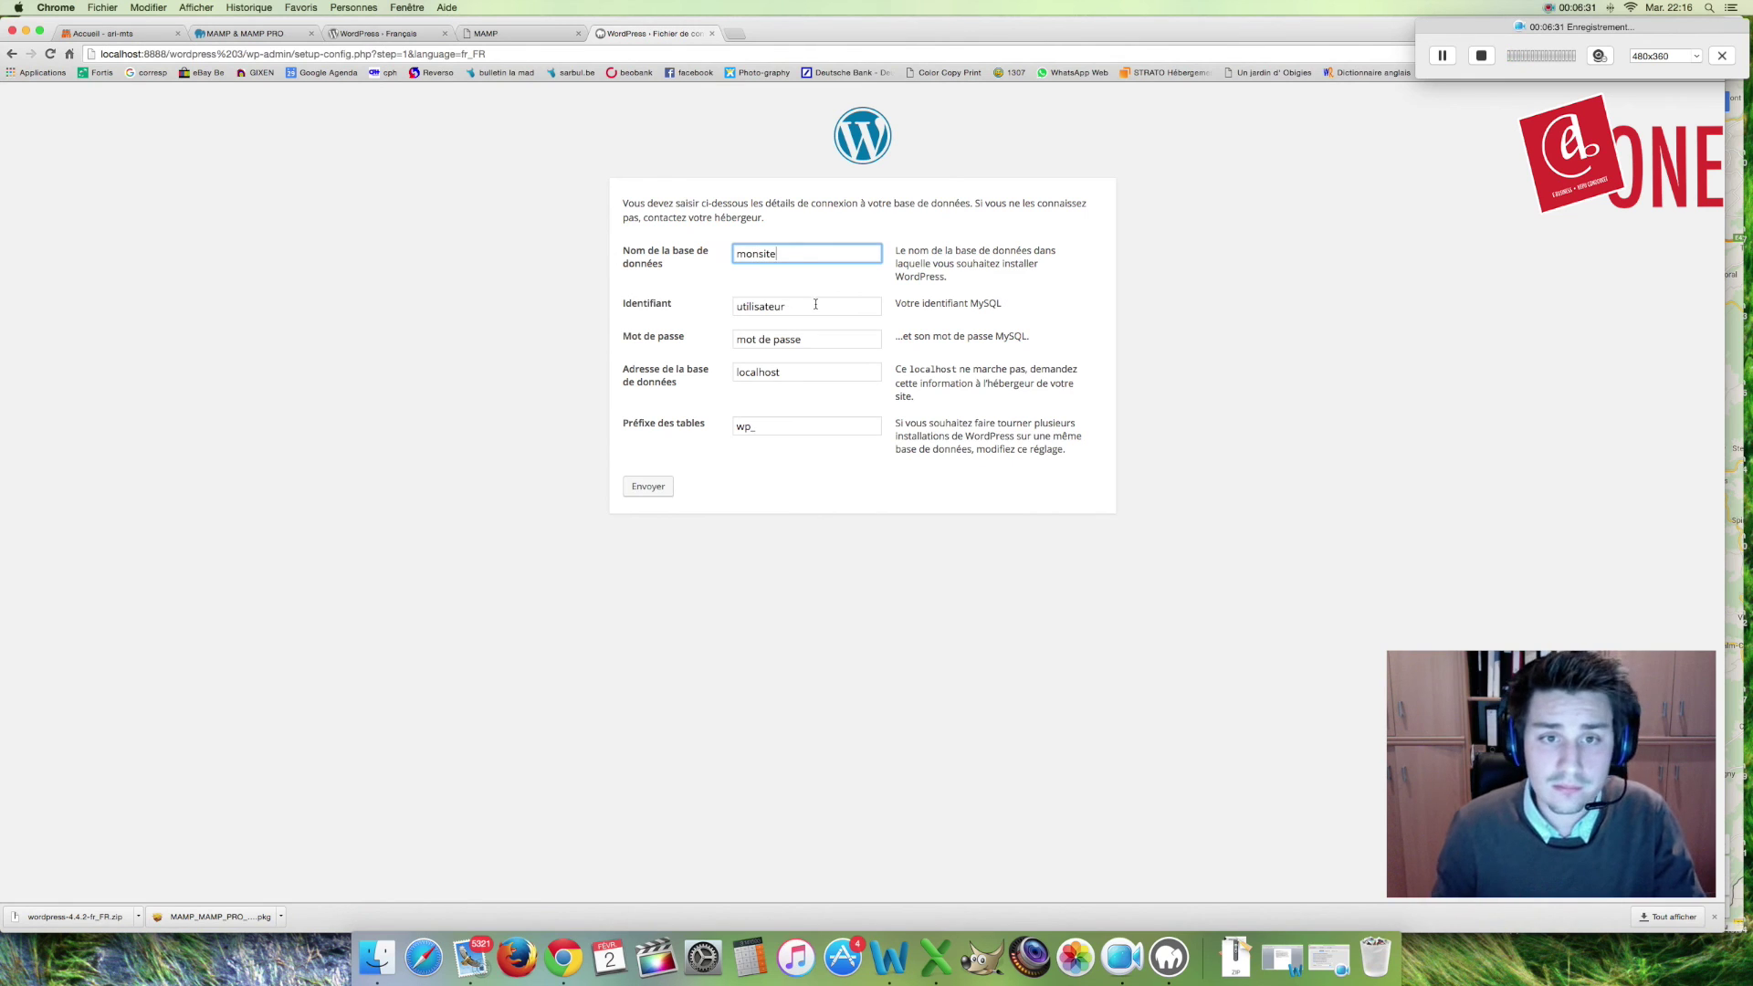
pyautogui.doubleClick(815, 304)
pyautogui.write('root')
pyautogui.click(807, 337)
pyautogui.tripleClick(807, 338)
pyautogui.write('root')
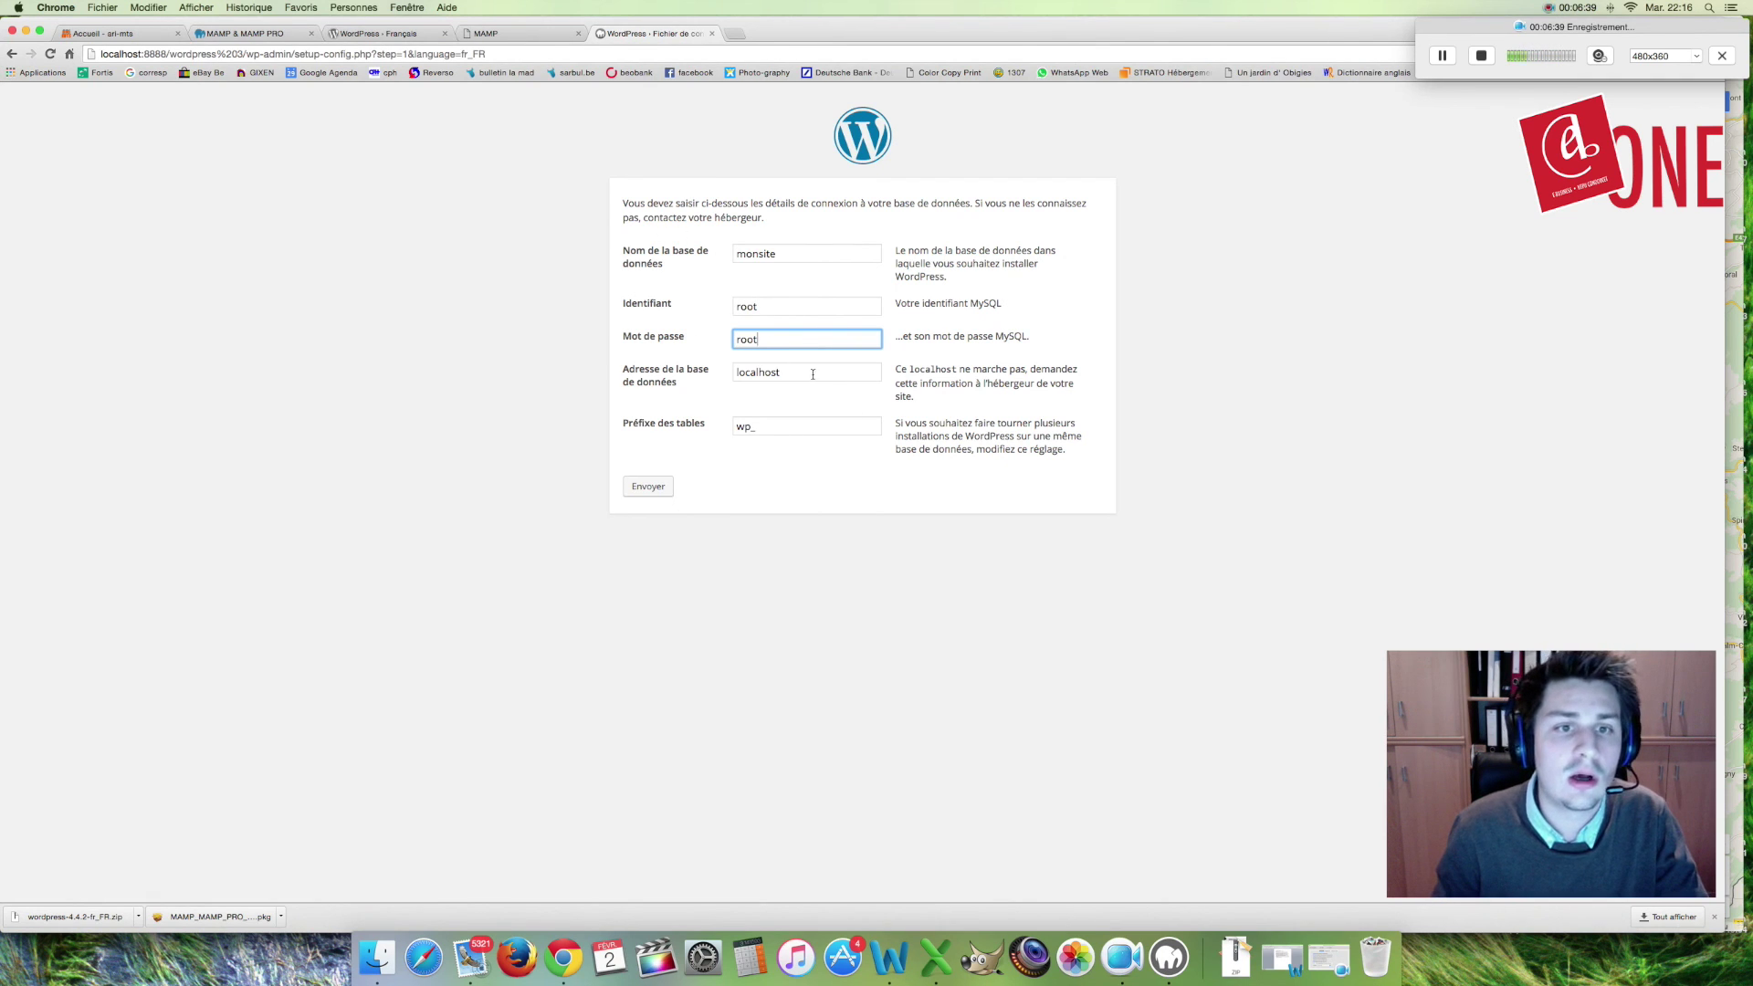
# Step: Change the table prefix to MS_ and submit the database connection details
pyautogui.click(485, 37)
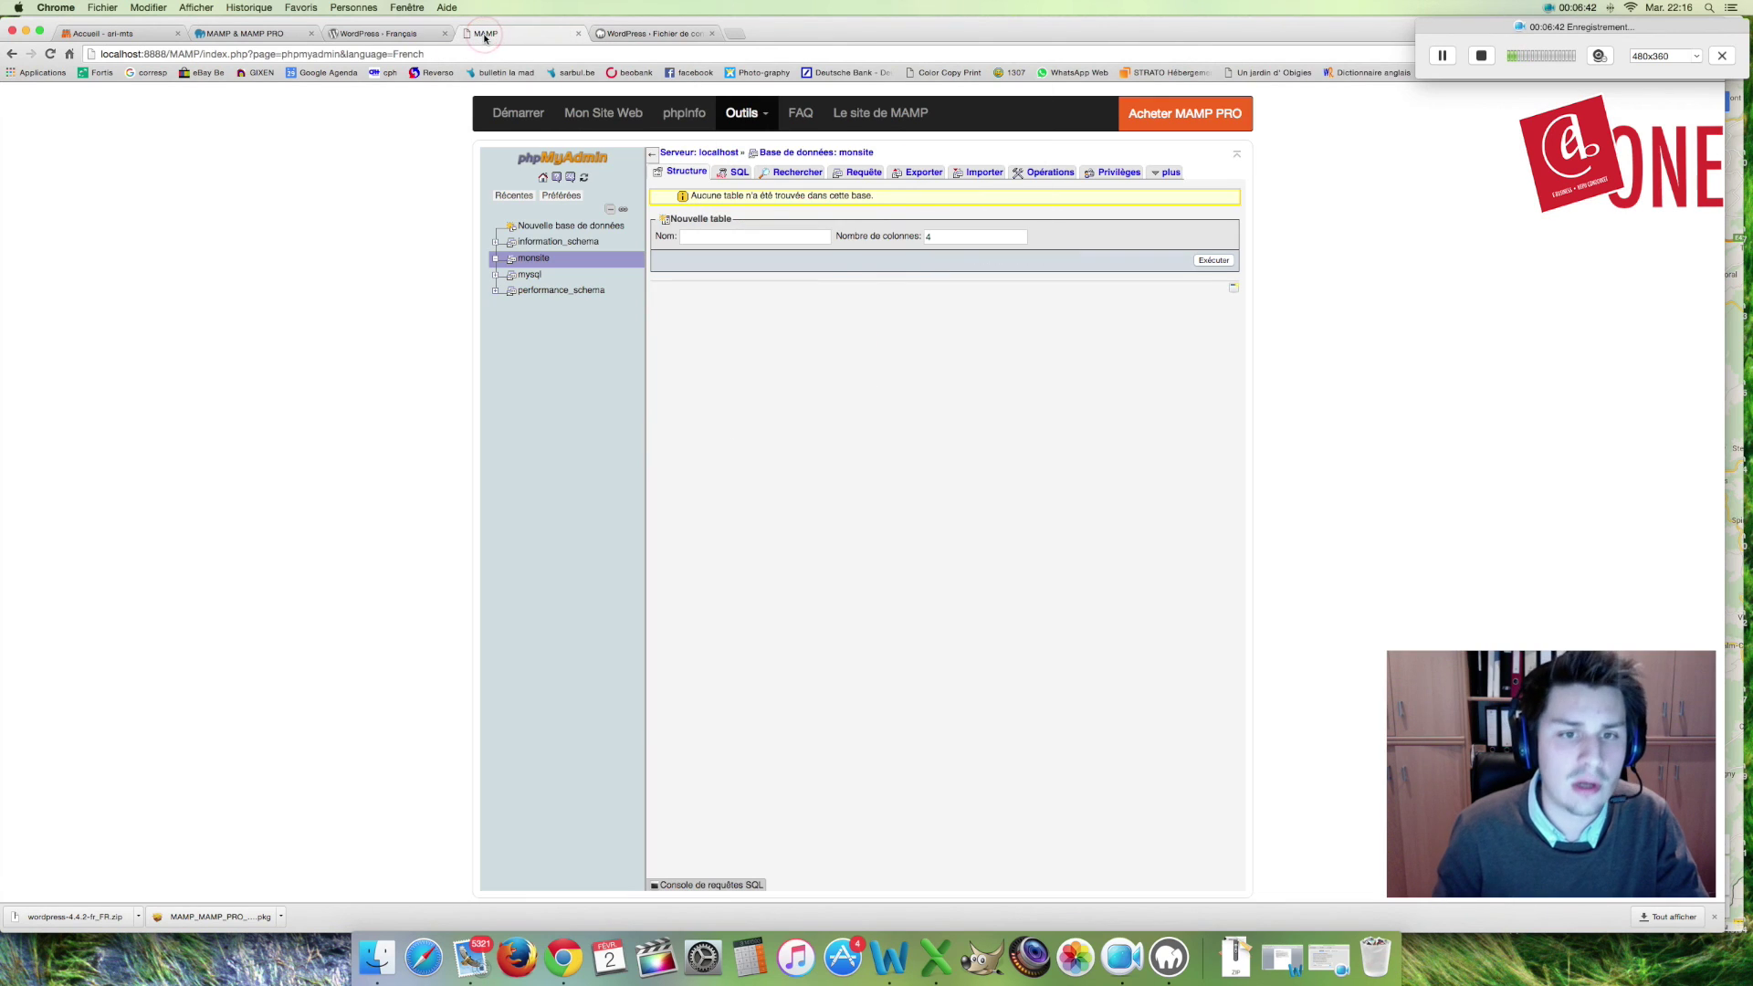
pyautogui.click(14, 55)
pyautogui.click(14, 55)
pyautogui.click(14, 55)
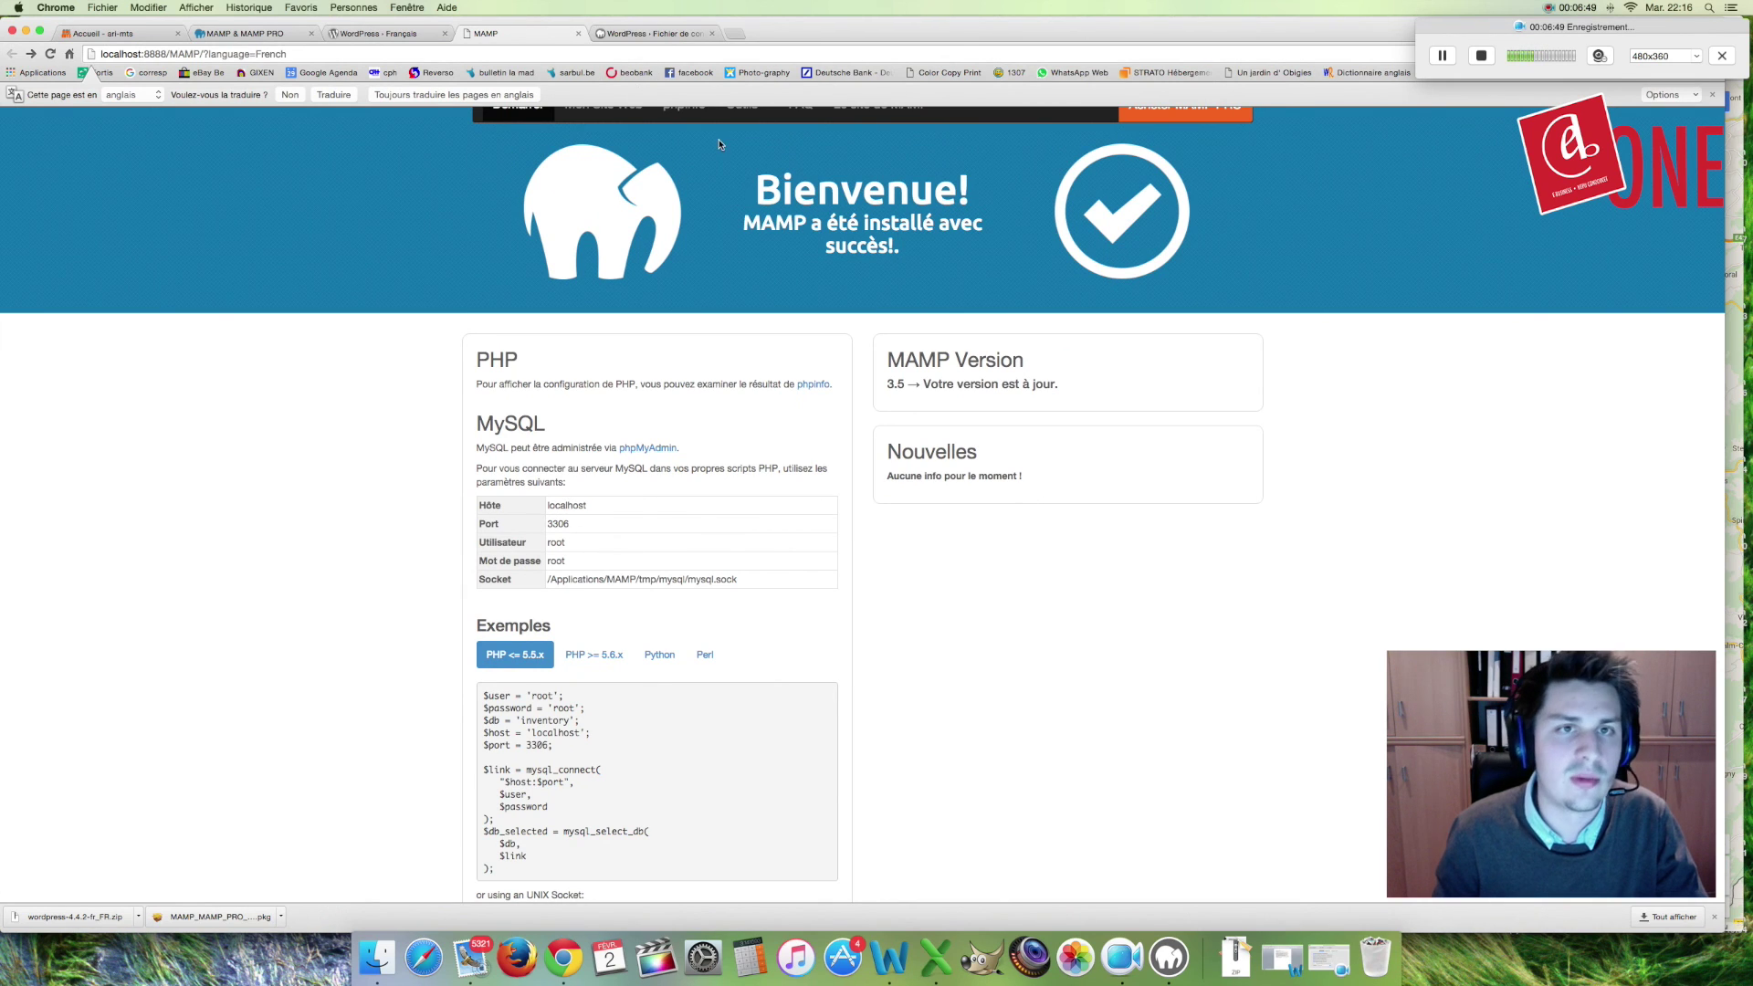
pyautogui.click(671, 34)
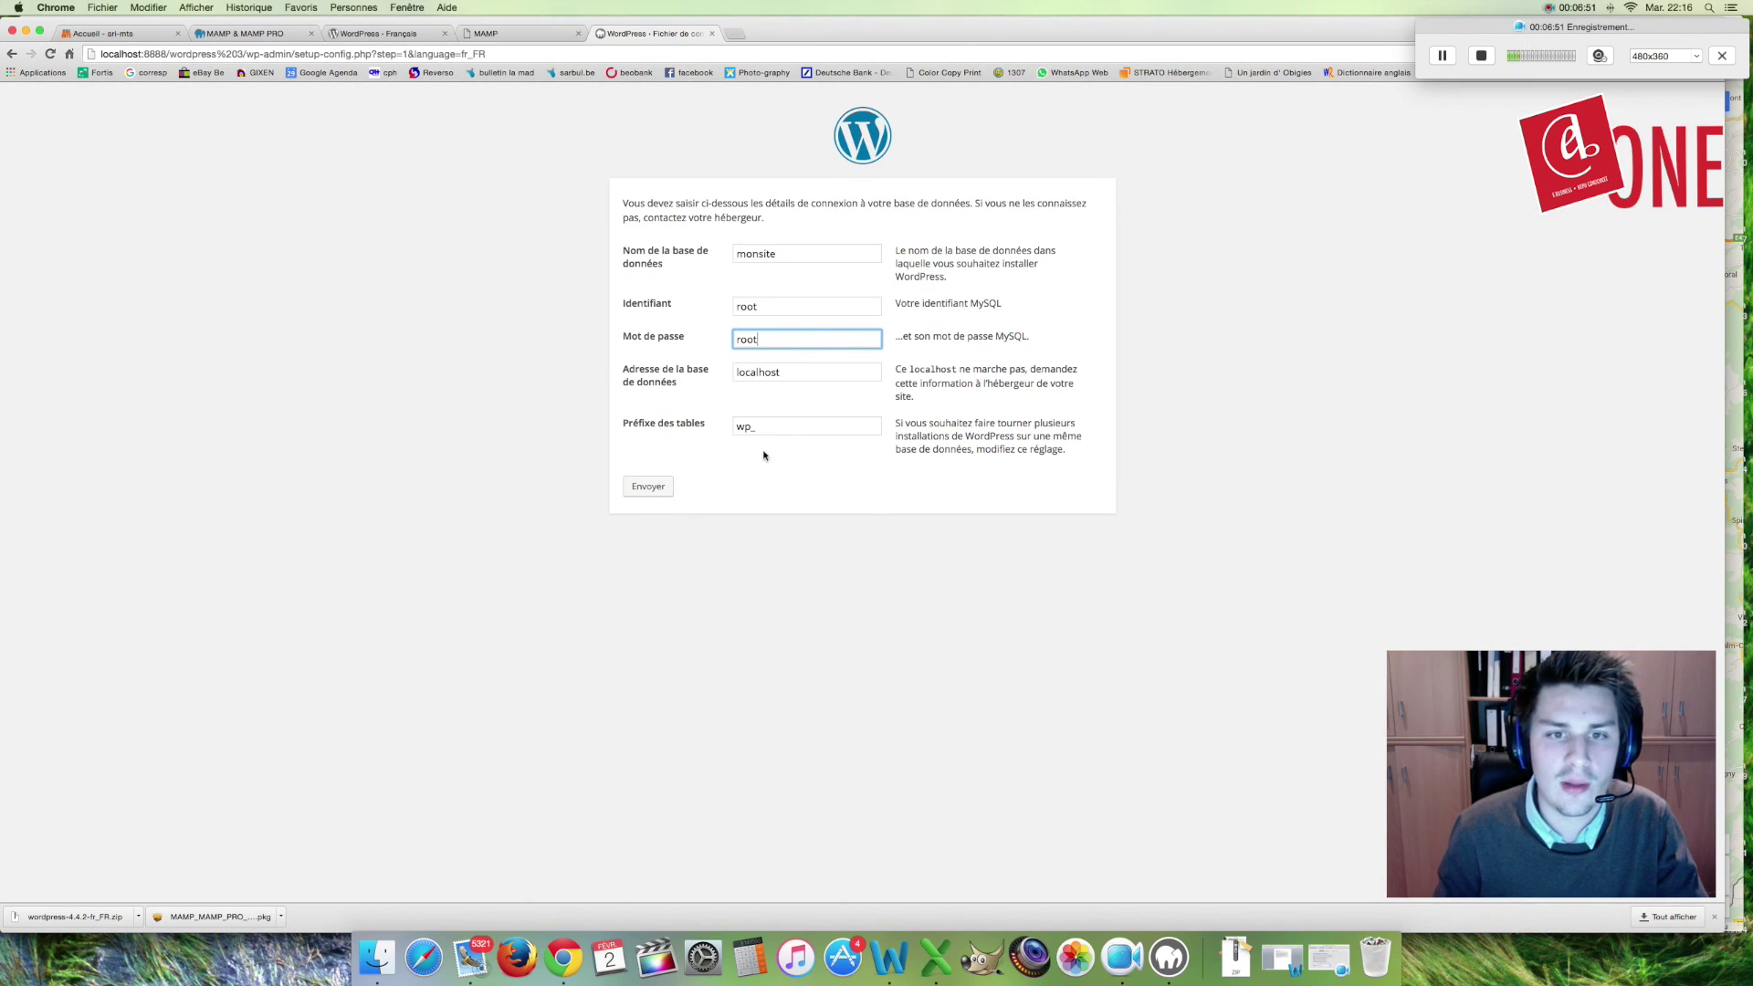
pyautogui.press('Tab')
pyautogui.press('Tab')
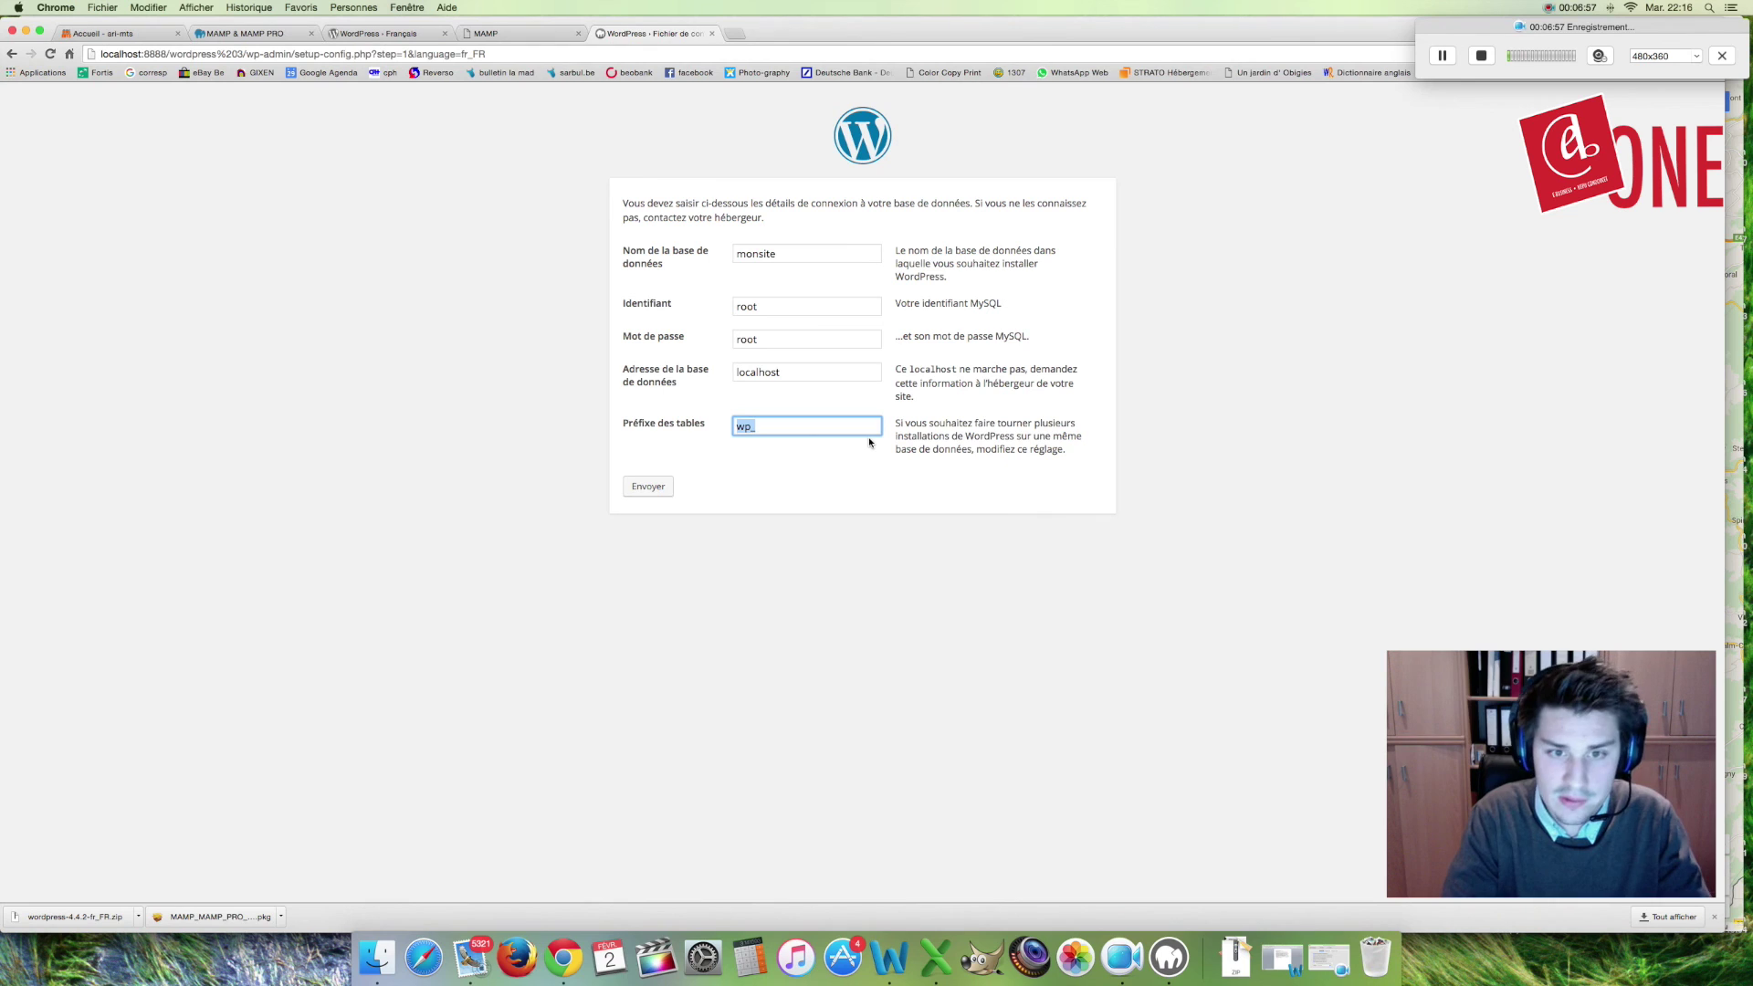
pyautogui.press('BackSpace')
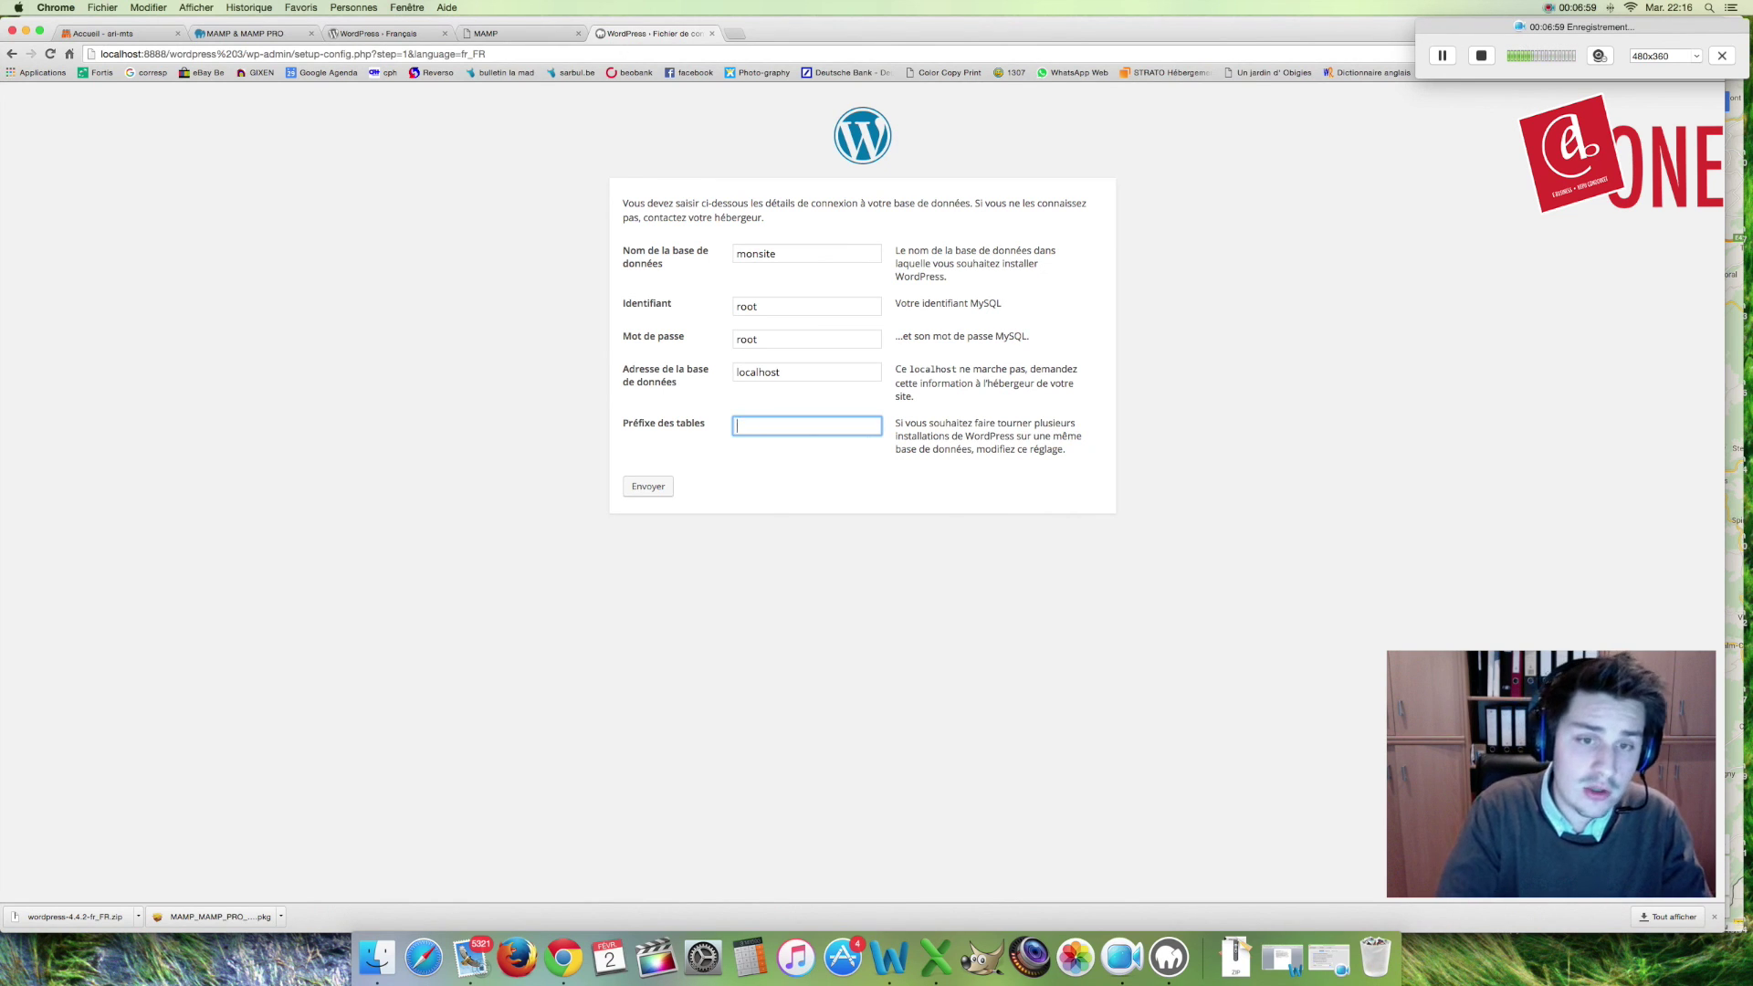
pyautogui.write('MS_')
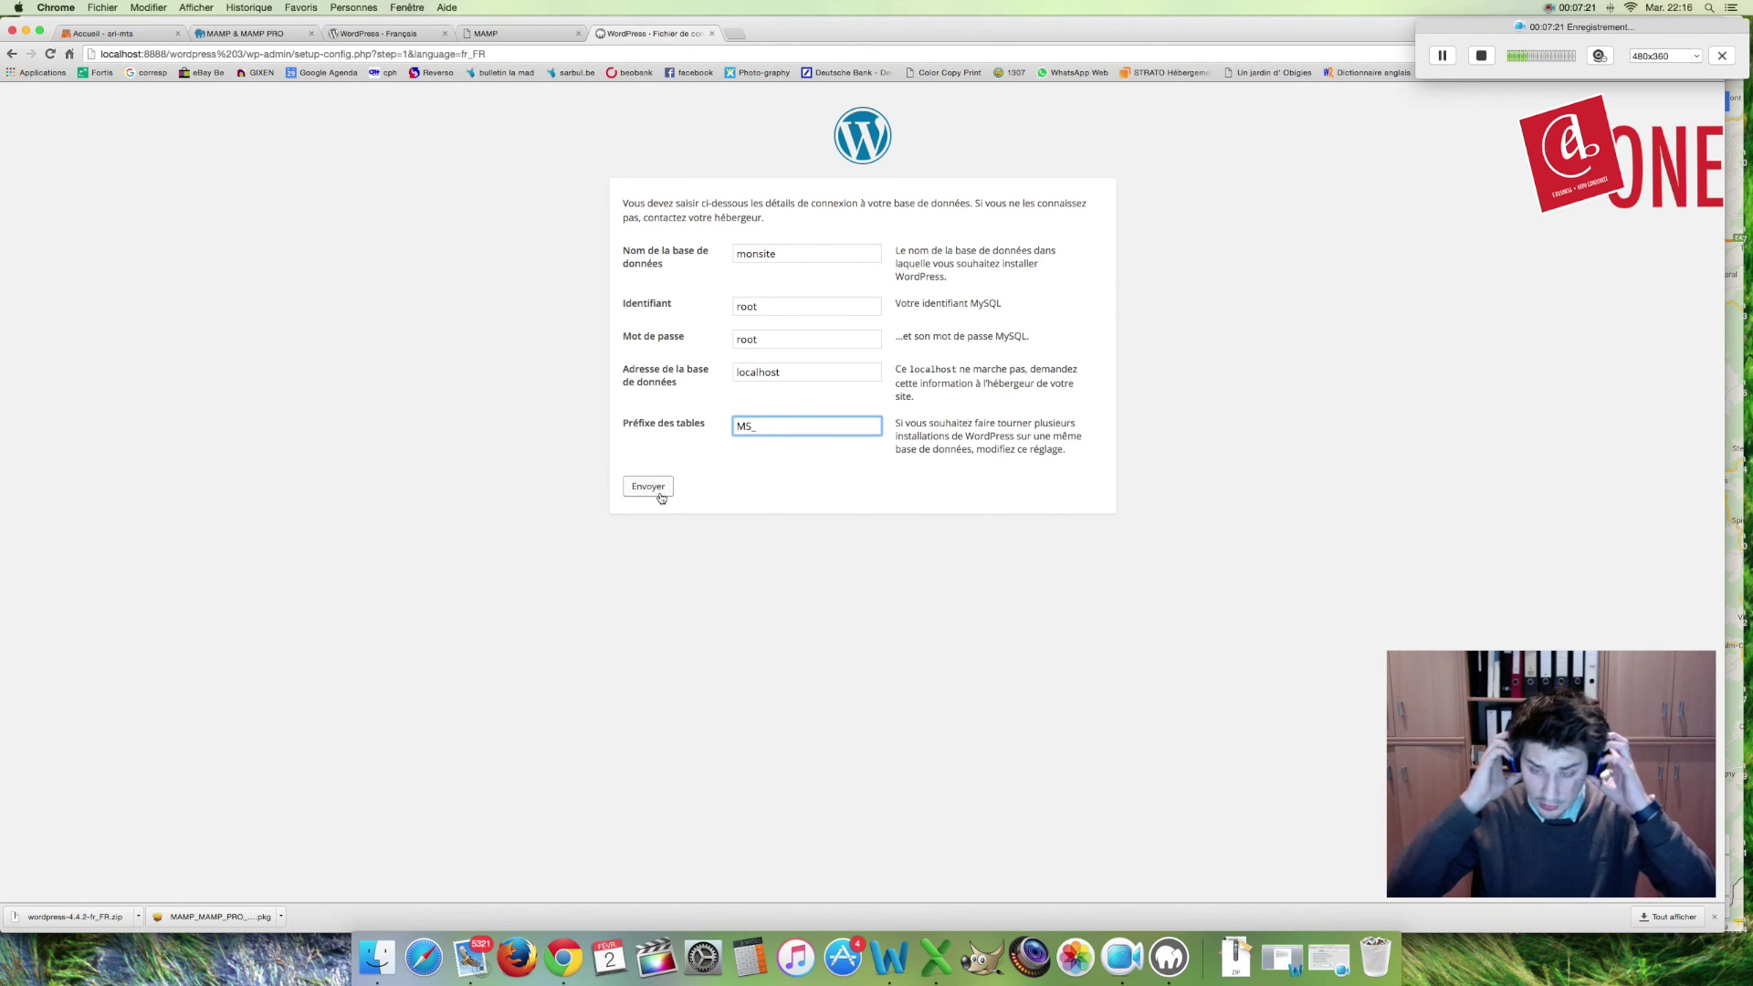
pyautogui.click(660, 494)
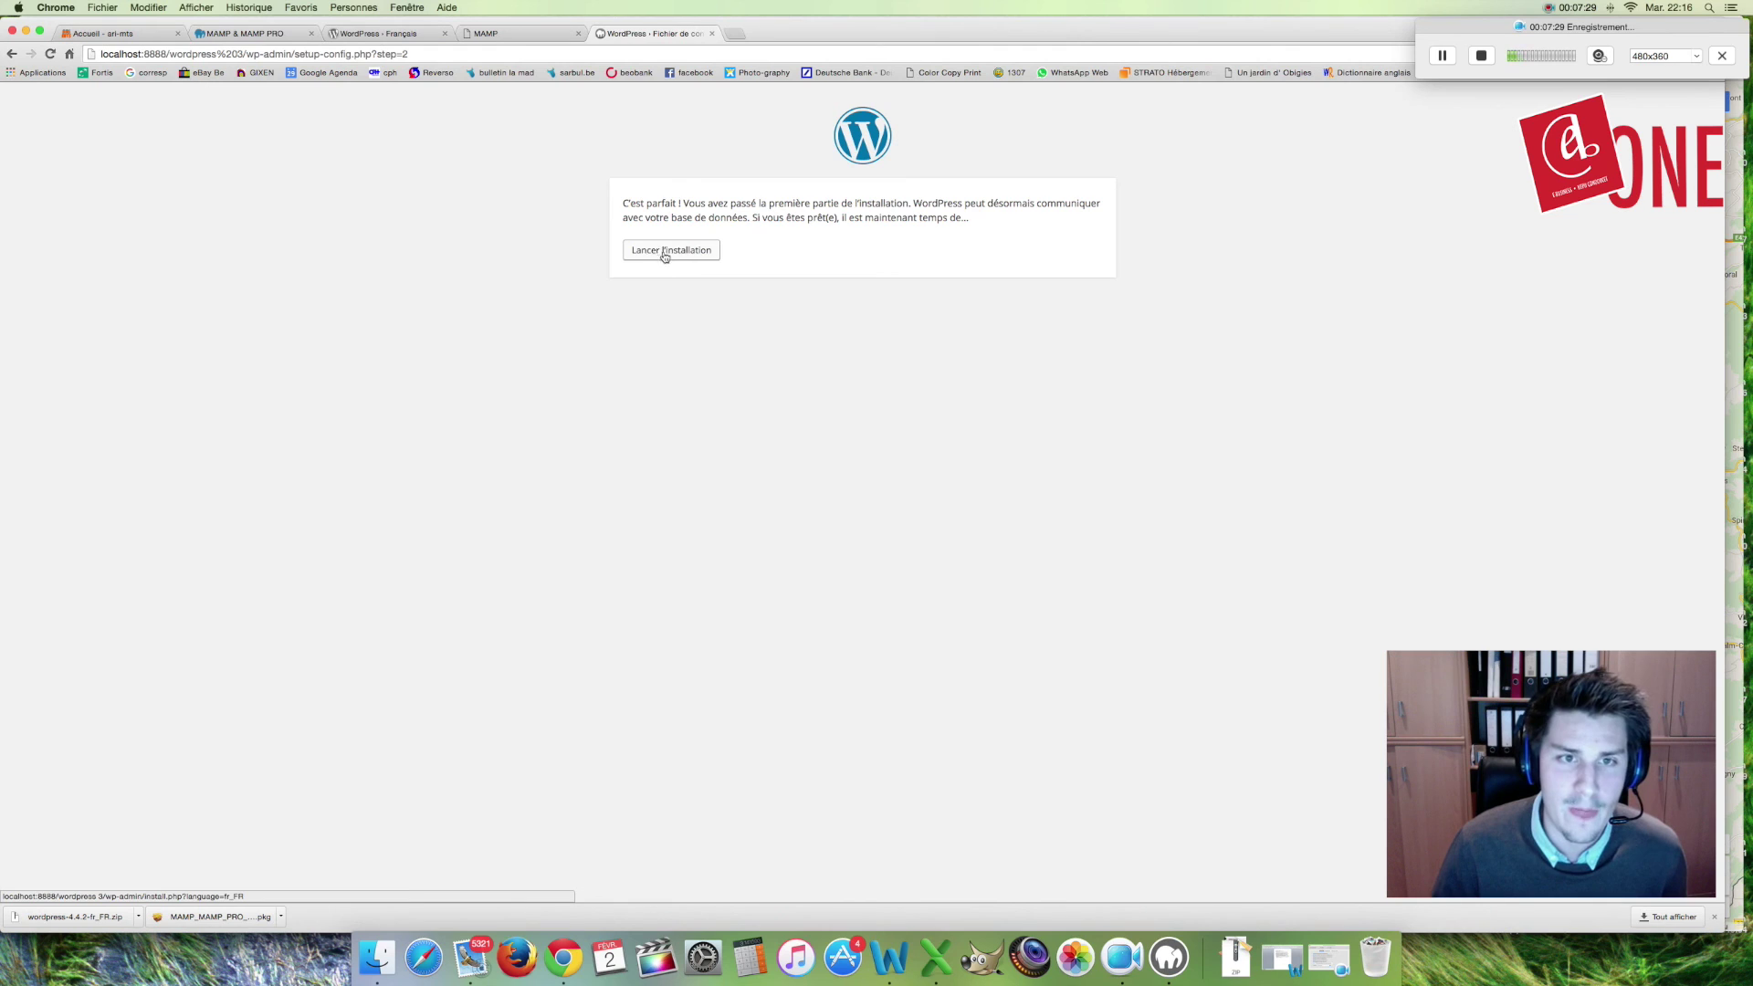
# Step: Launch the installation and set the site title to Mon site
pyautogui.click(660, 252)
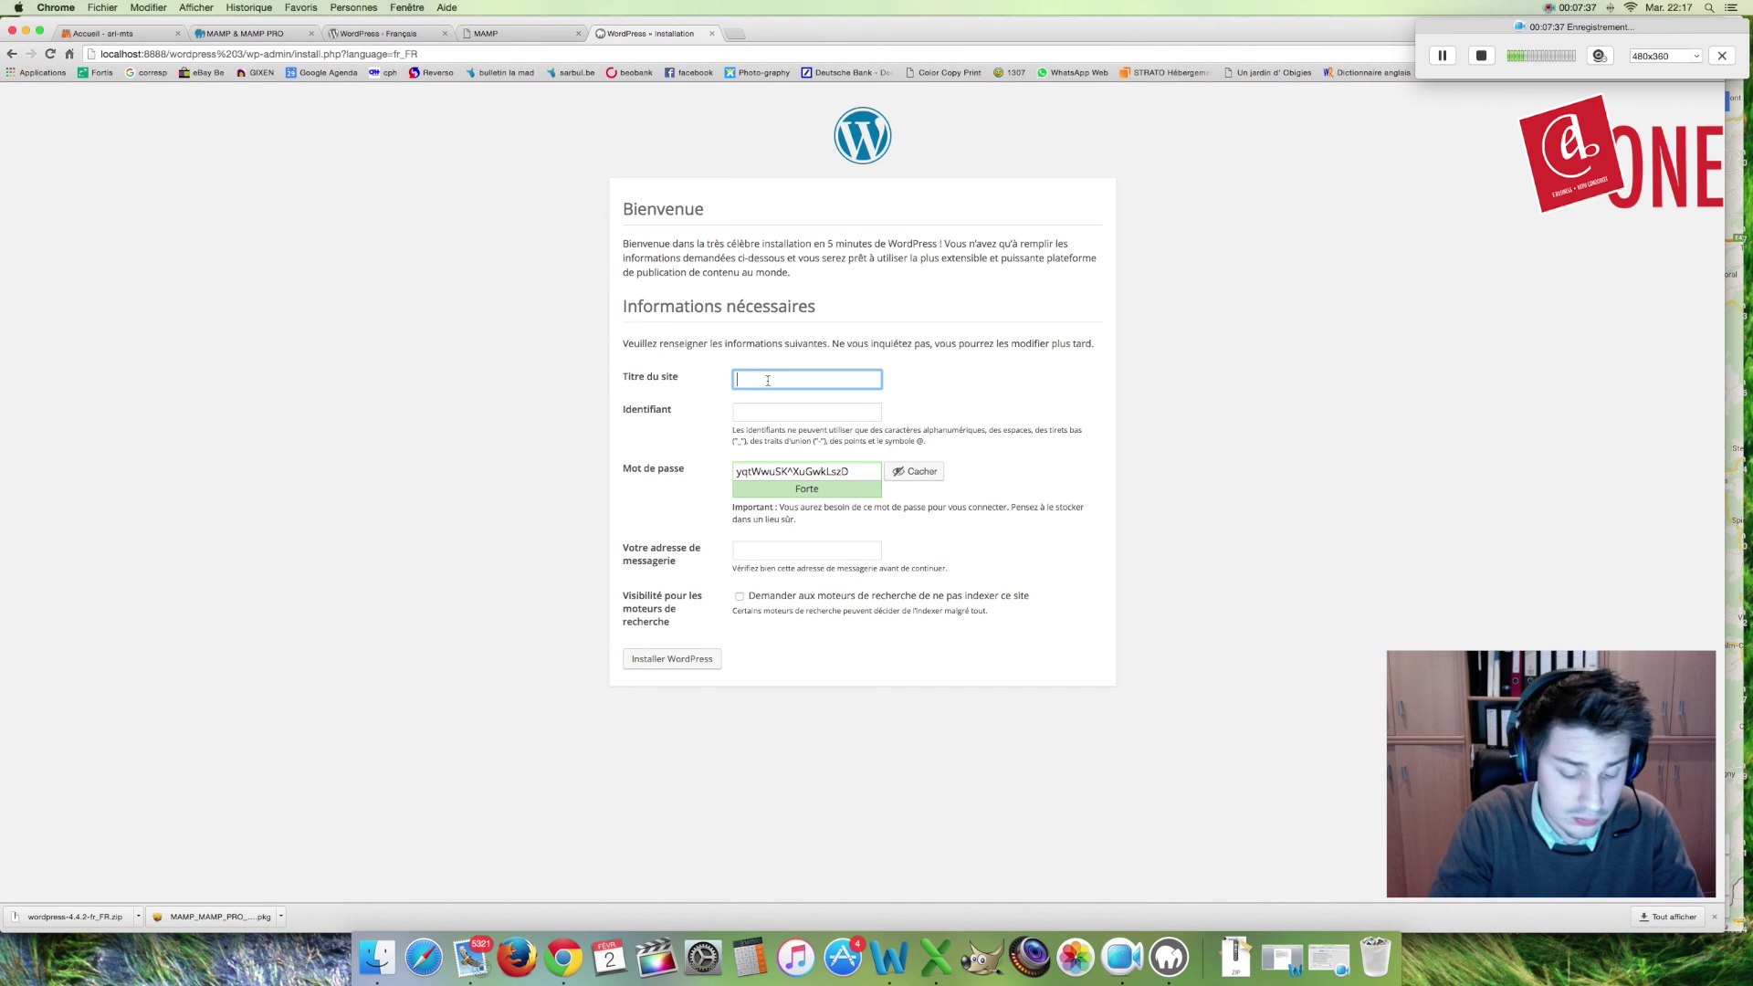
pyautogui.write('onSite')
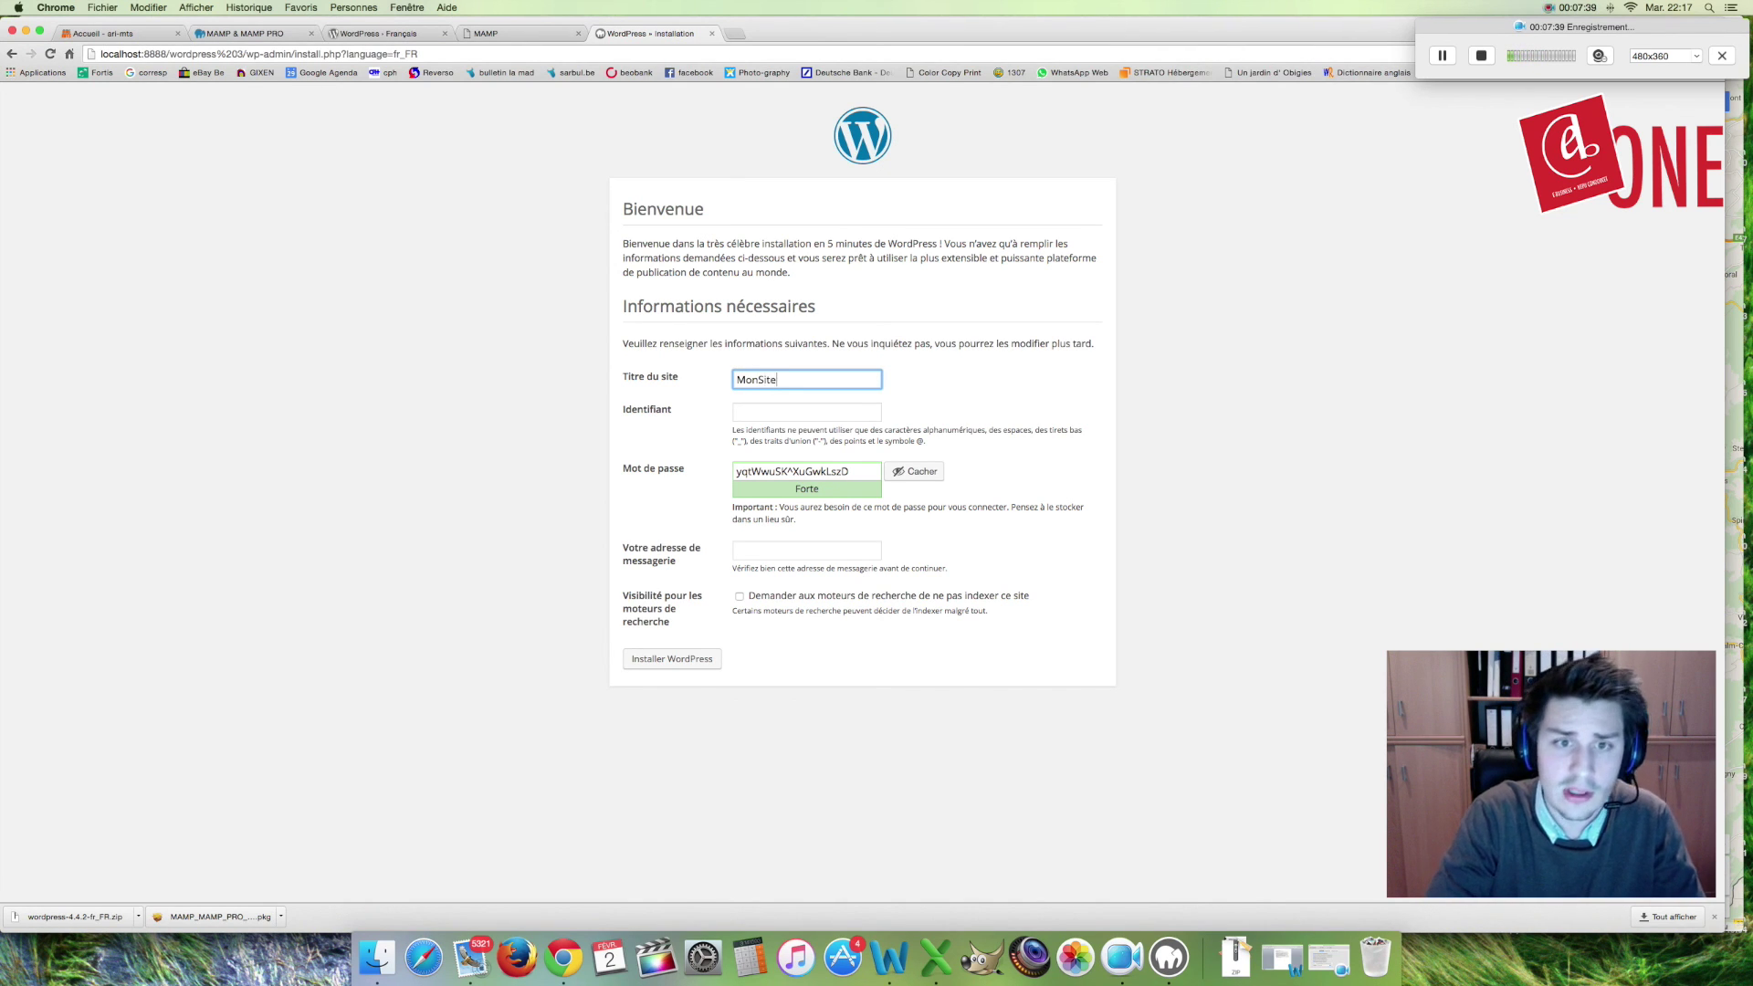
pyautogui.press('BackSpace')
pyautogui.write('site')
# Step: Enter the admin username and delete the suggested strong password
pyautogui.click(816, 409)
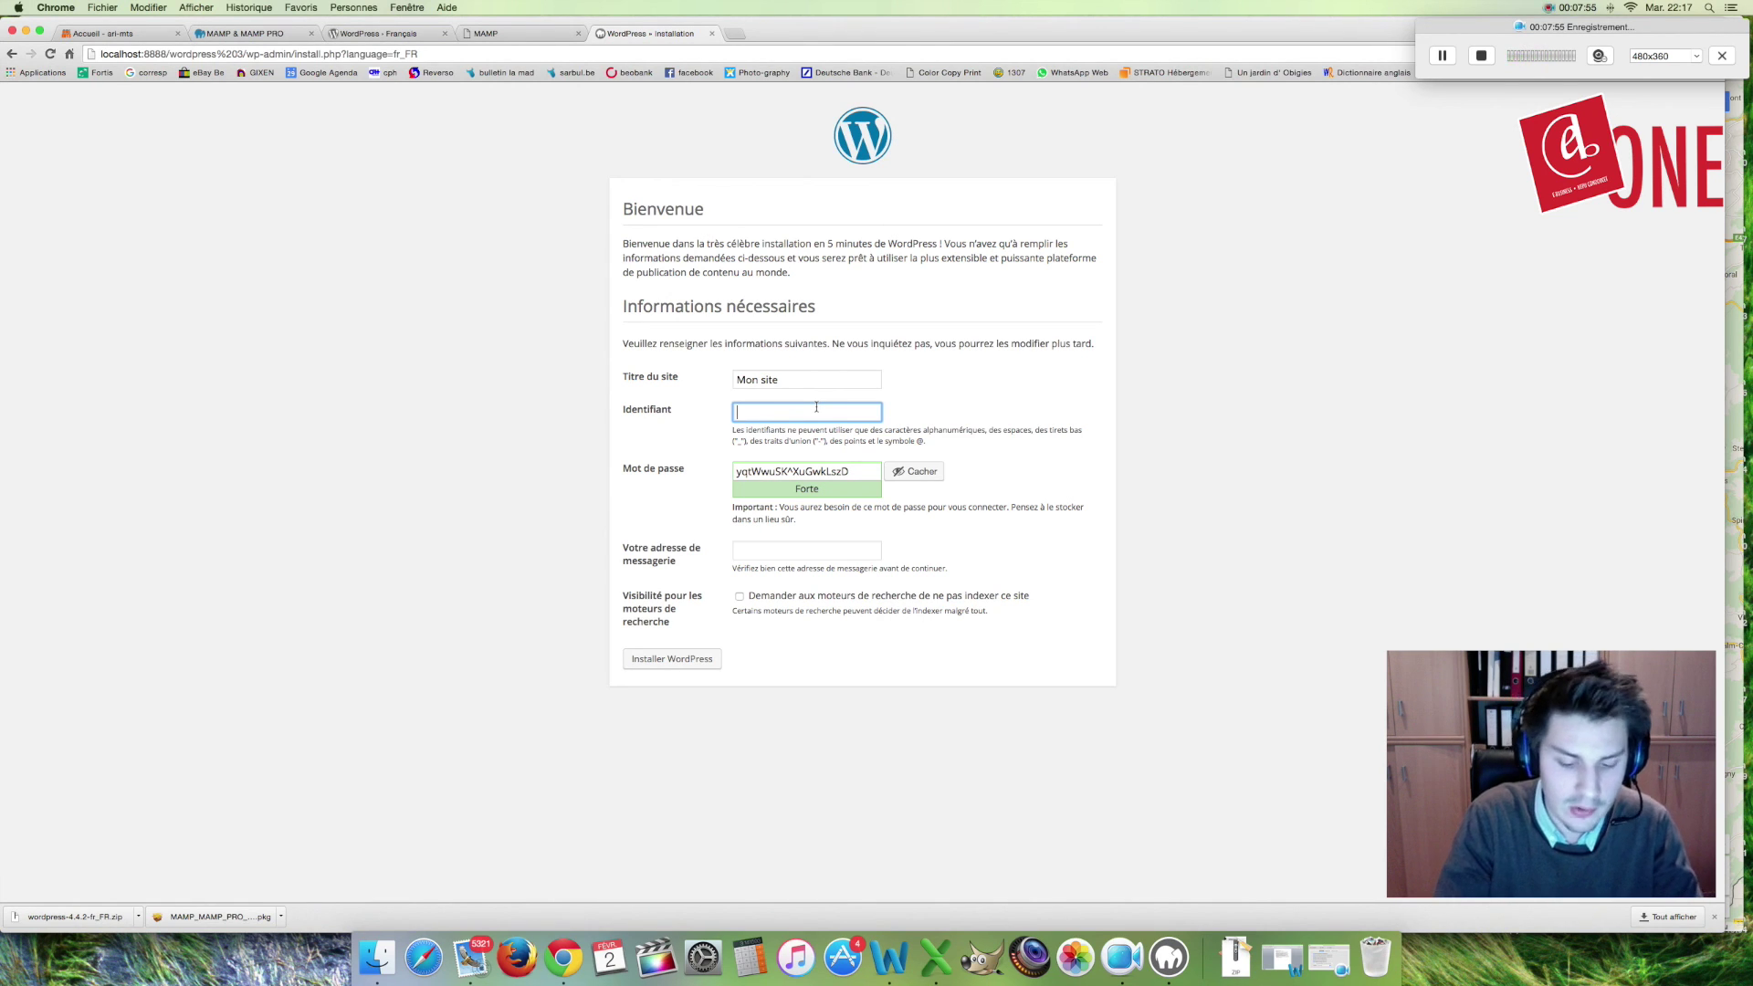
pyautogui.write('hu')
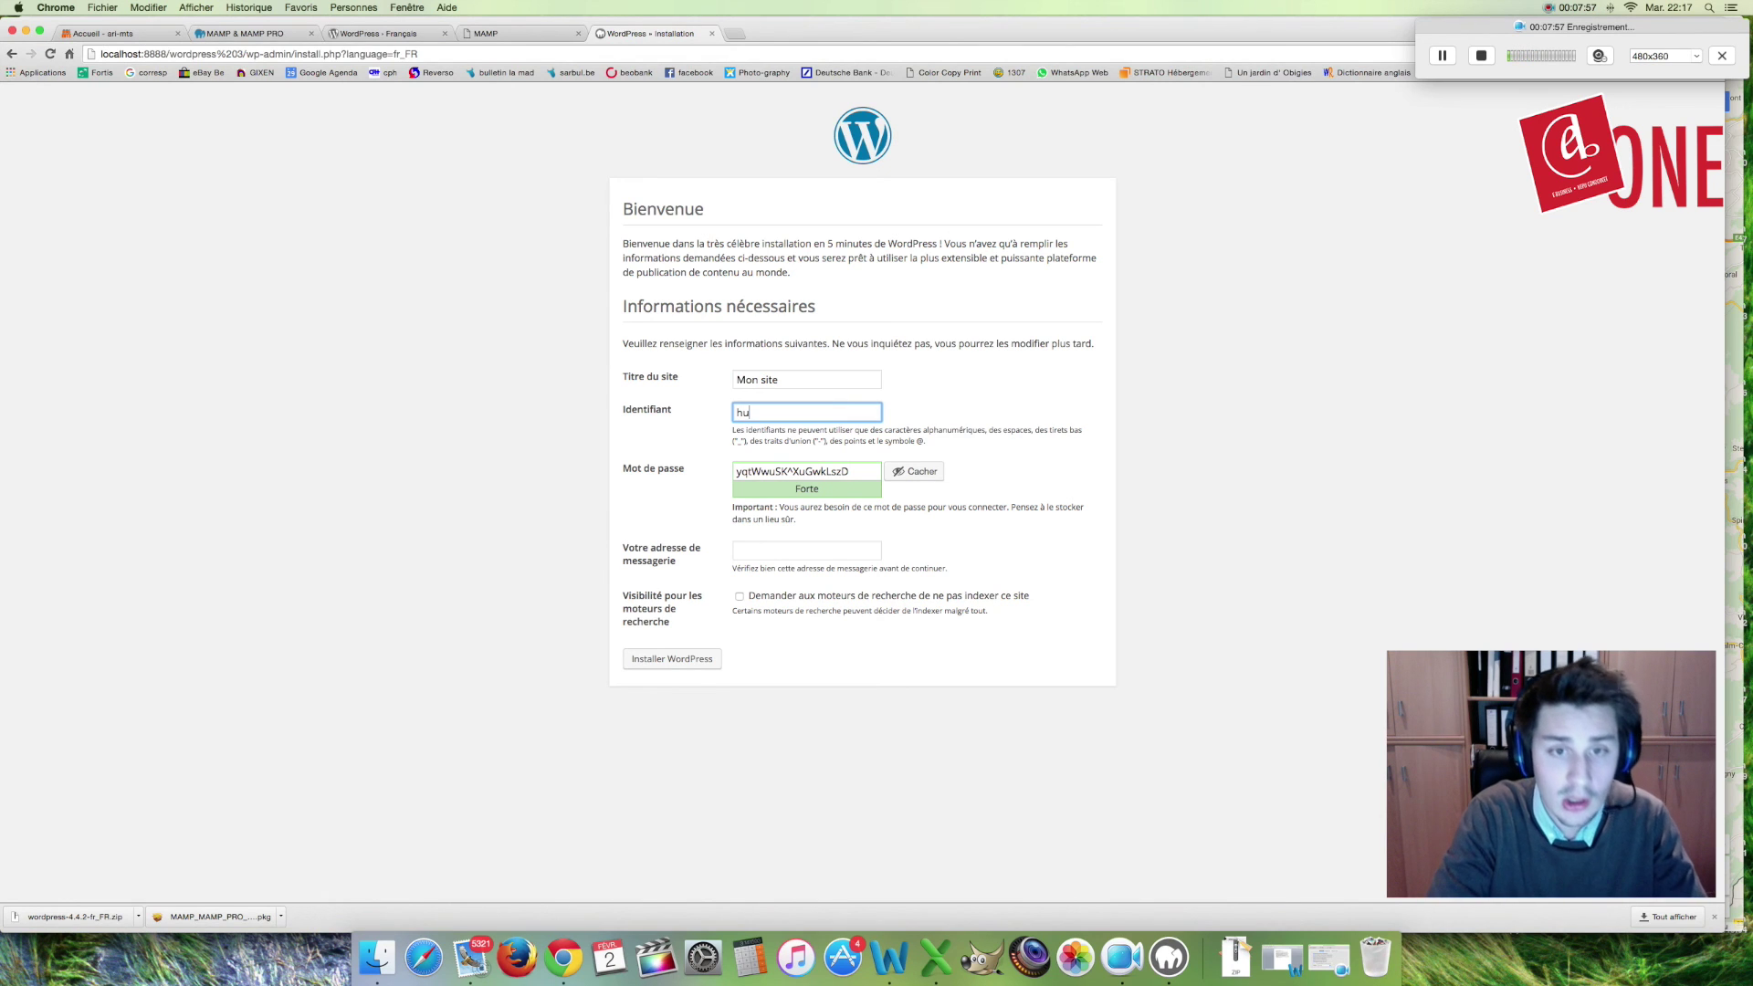
pyautogui.write('bert')
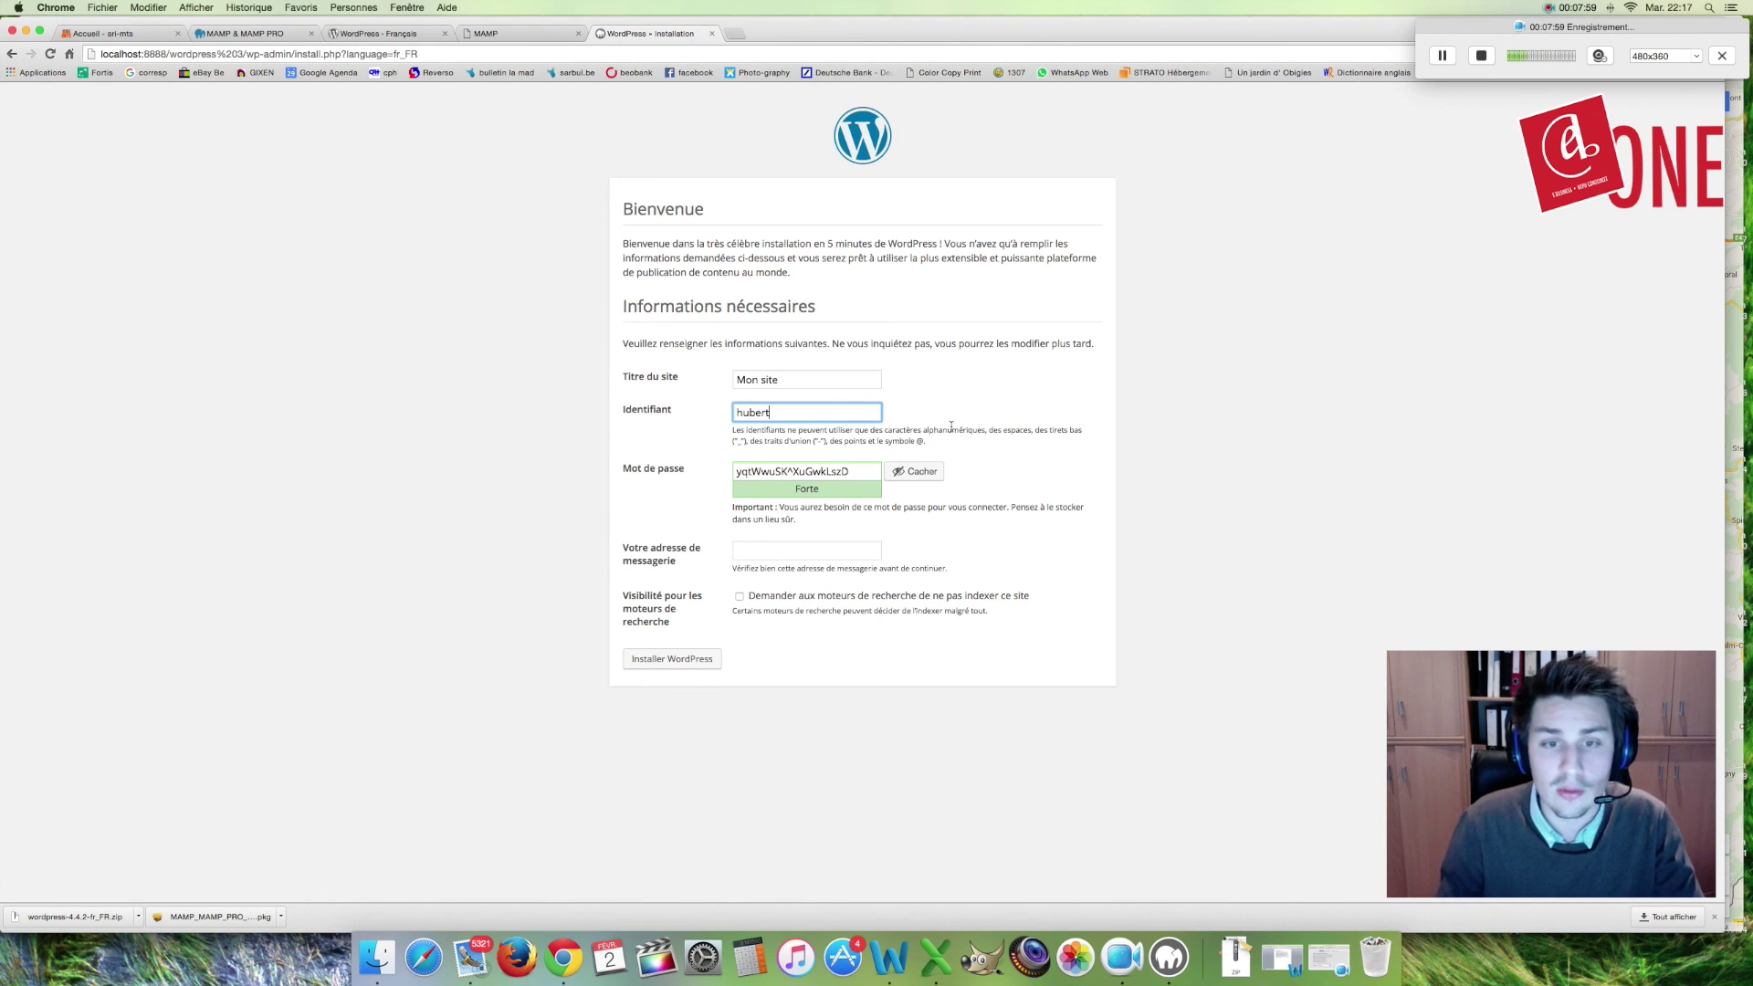
pyautogui.moveTo(870, 470); pyautogui.dragTo(729, 476)
pyautogui.click(832, 471)
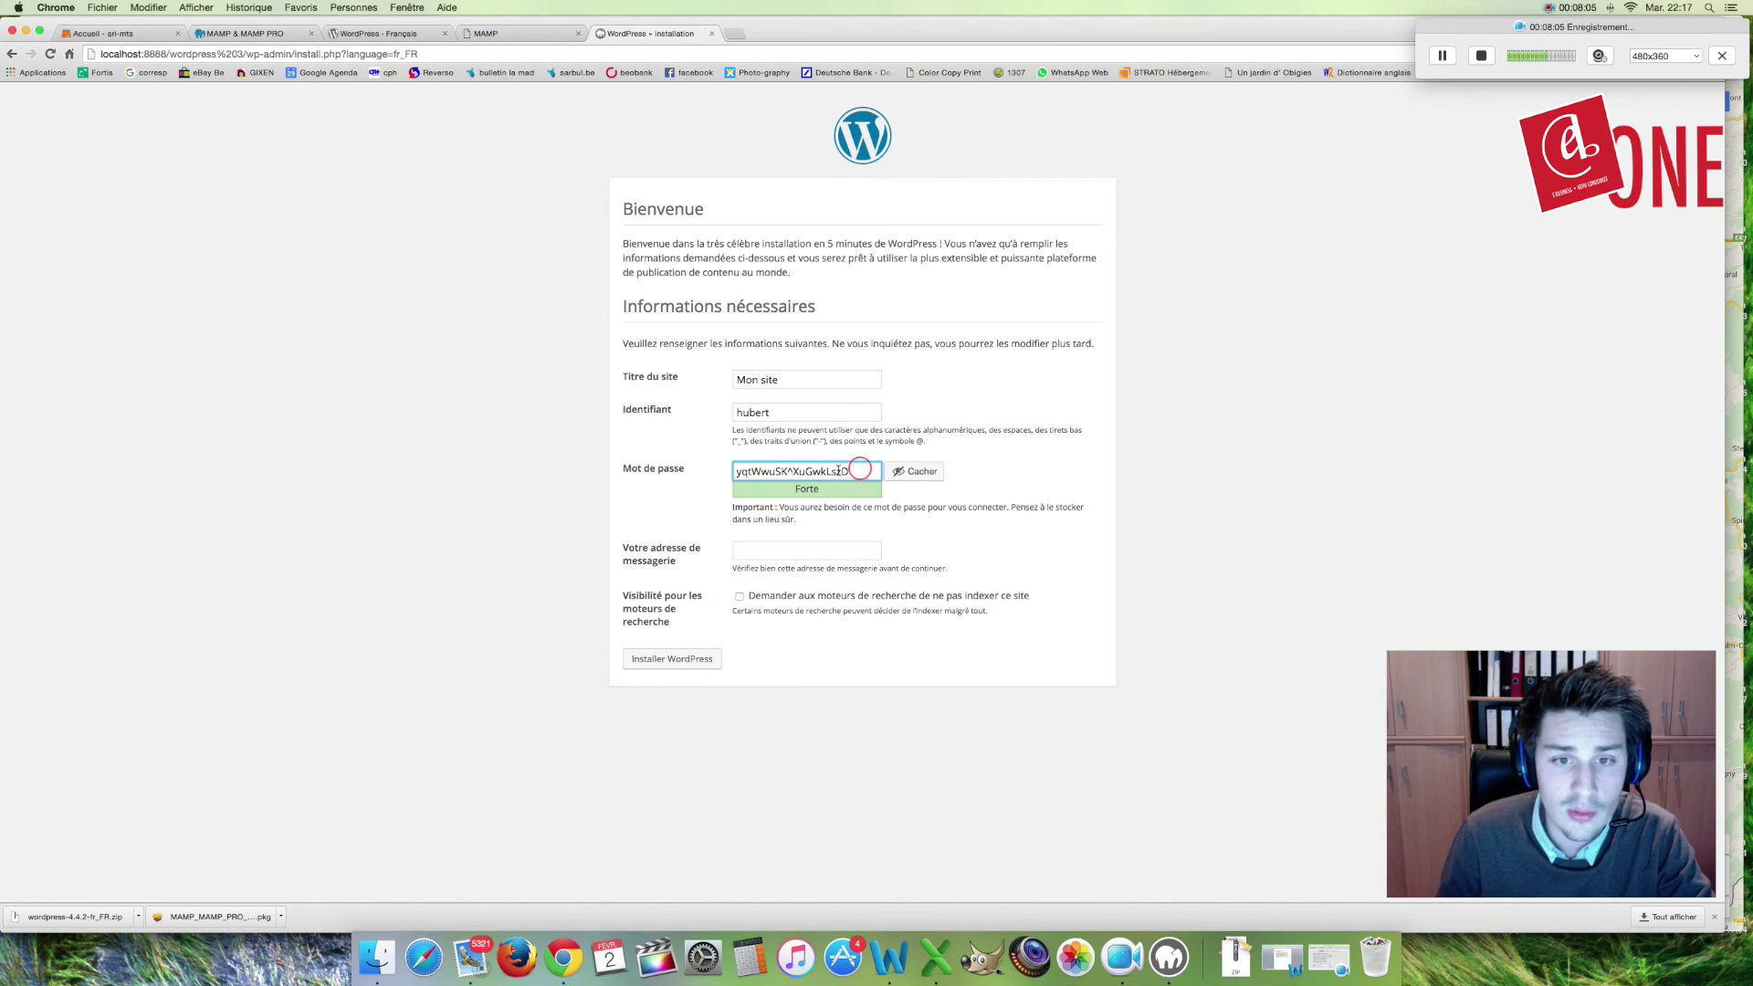
pyautogui.moveTo(862, 471); pyautogui.dragTo(709, 471)
pyautogui.press('BackSpace')
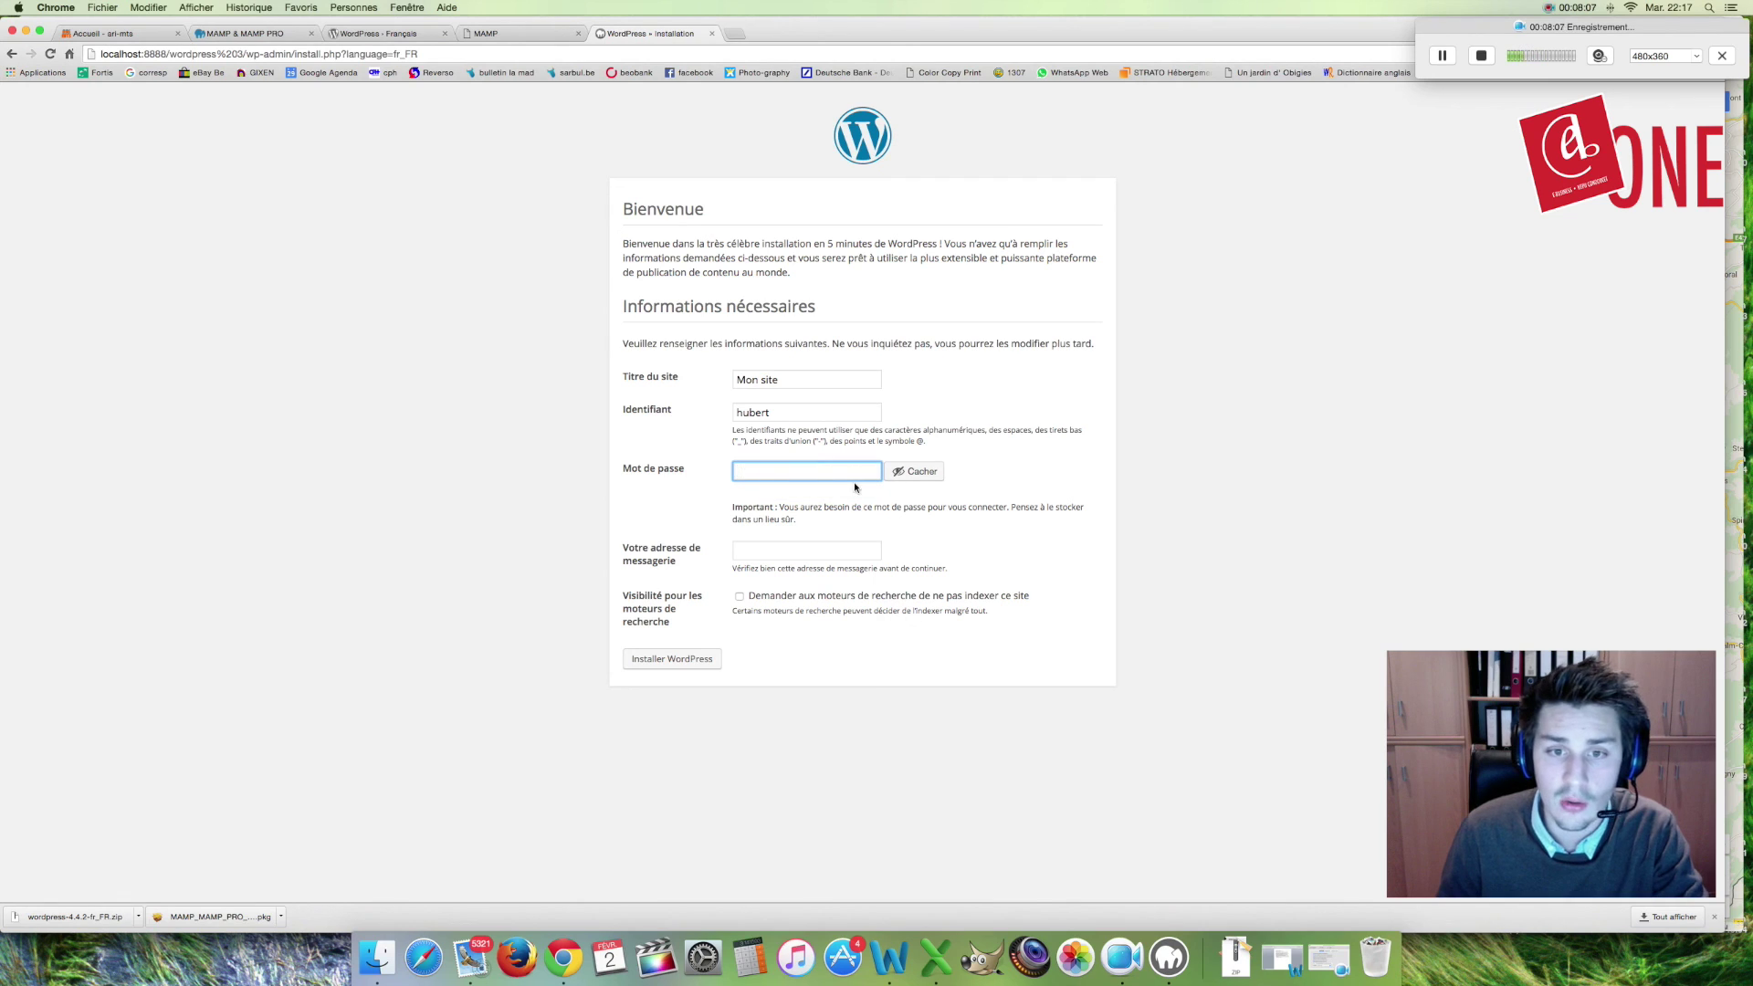
# Step: Type a new short password and confirm using a weak password
pyautogui.click(814, 473)
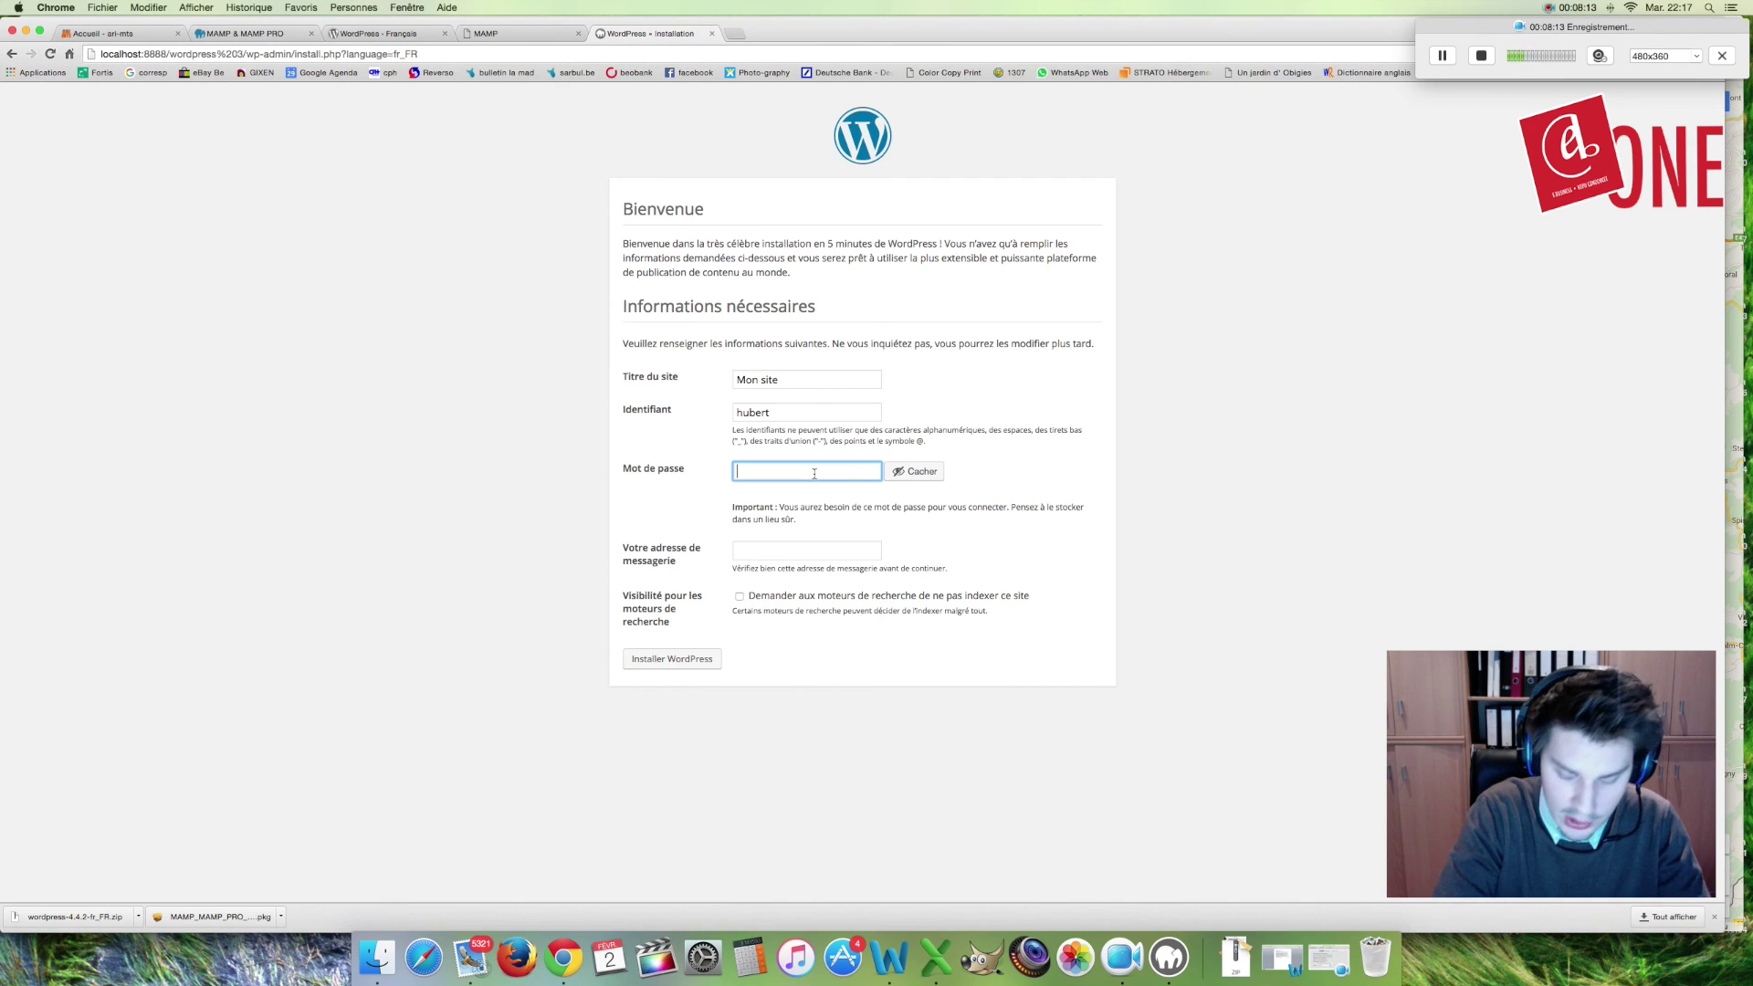
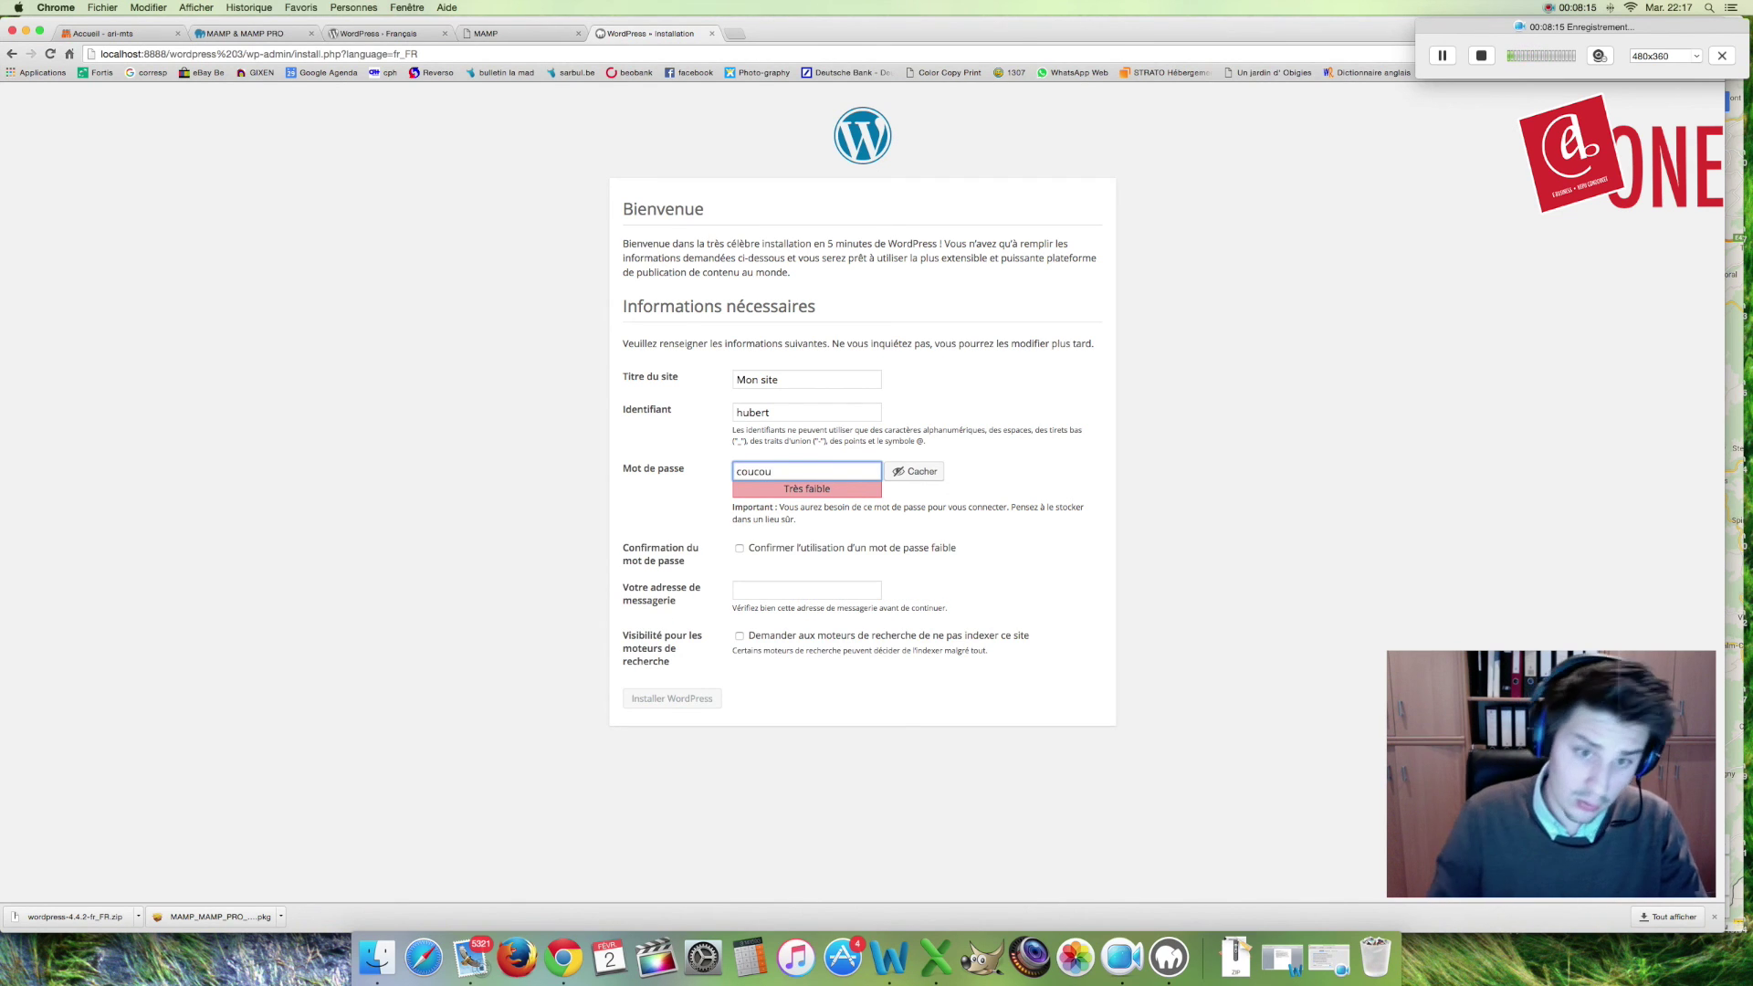
pyautogui.click(787, 488)
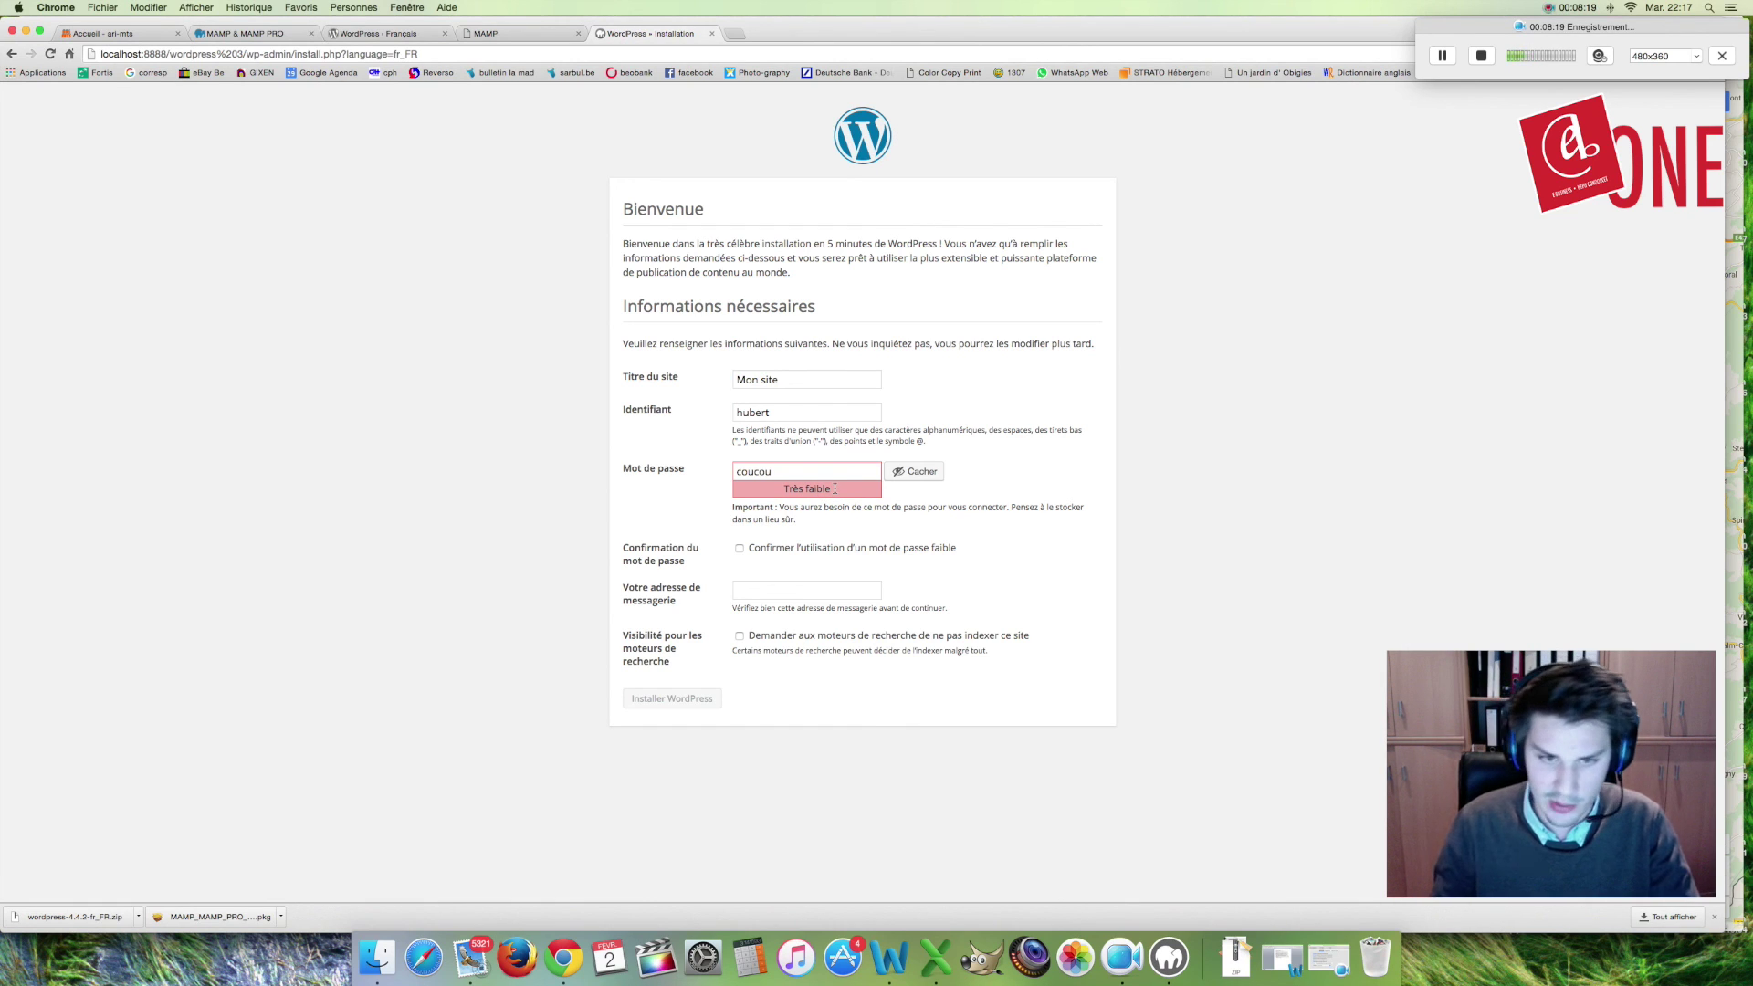
pyautogui.click(739, 549)
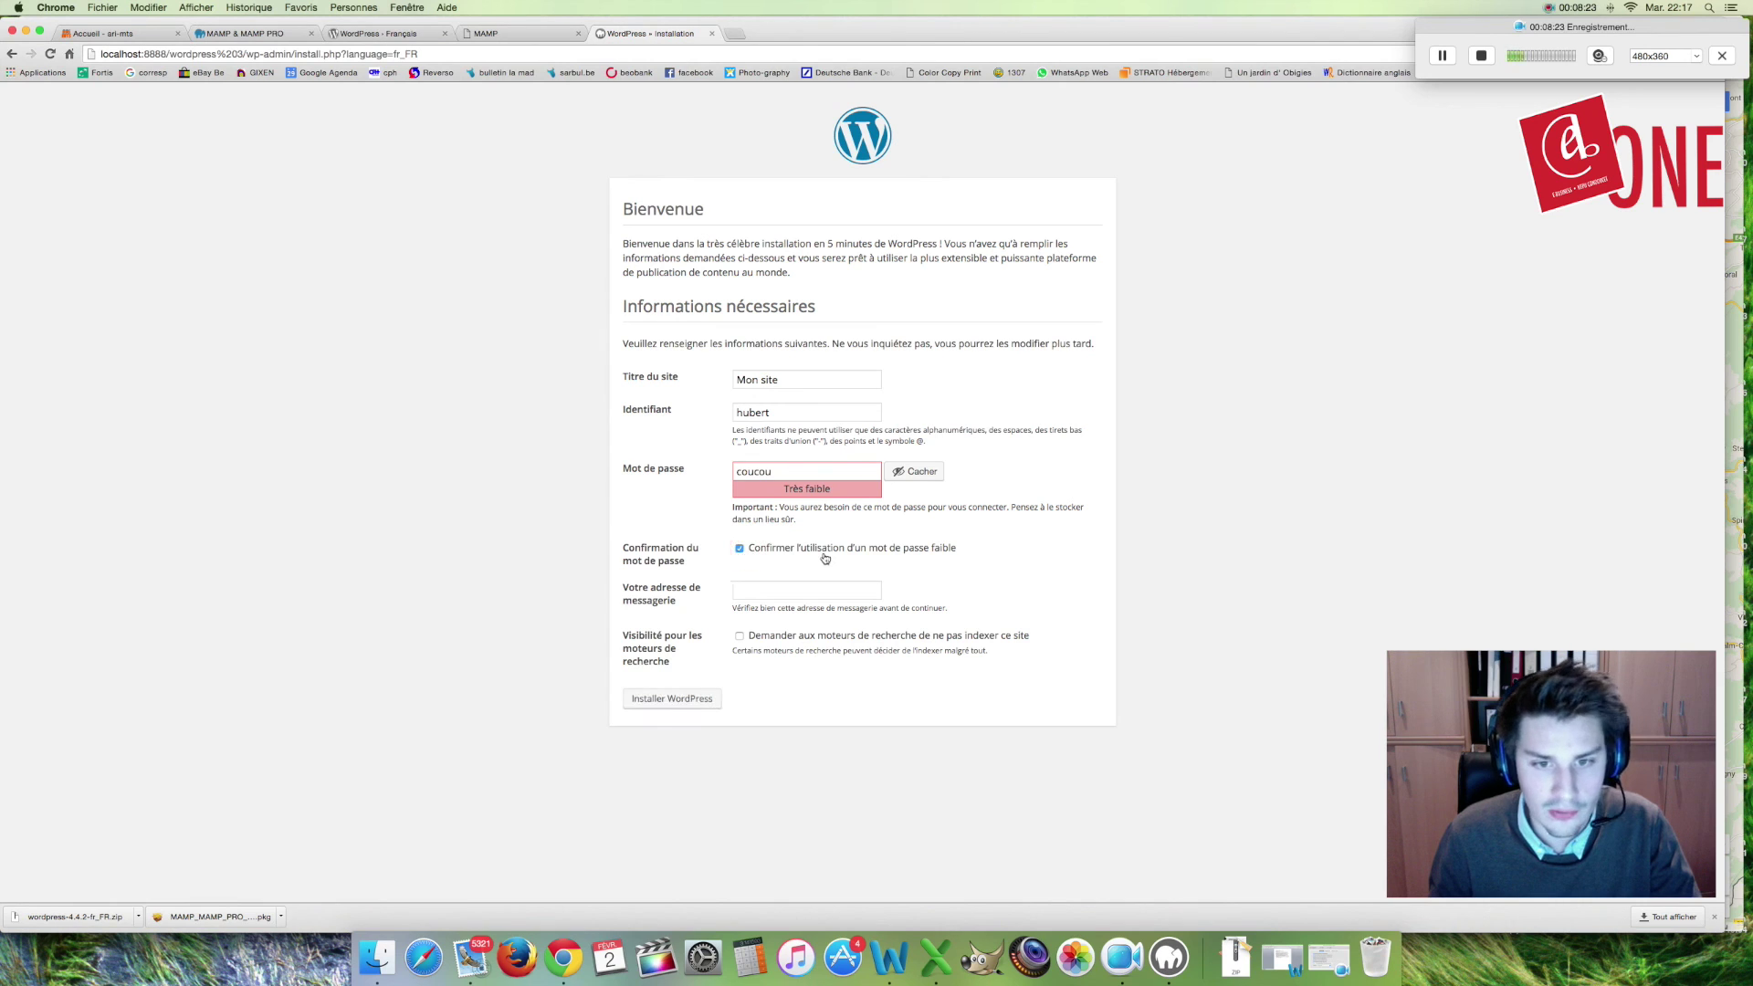
# Step: Fill in the admin e-mail, discourage search-engine indexing, and install WordPress
pyautogui.click(822, 595)
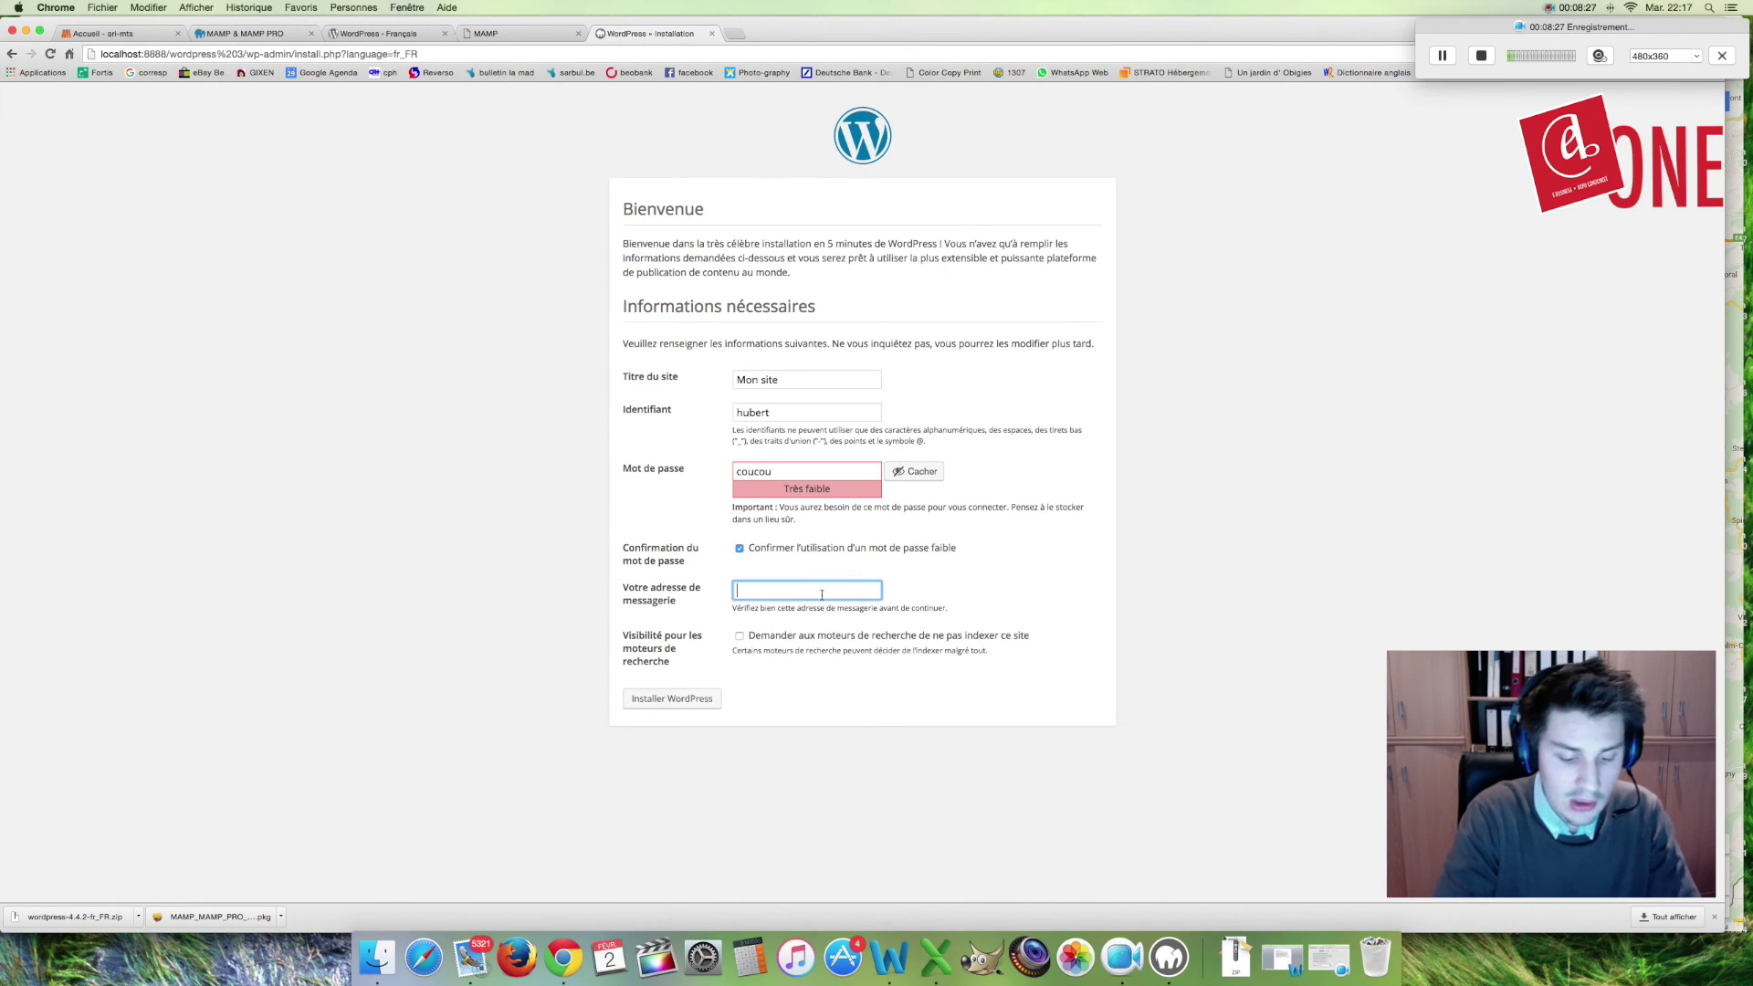
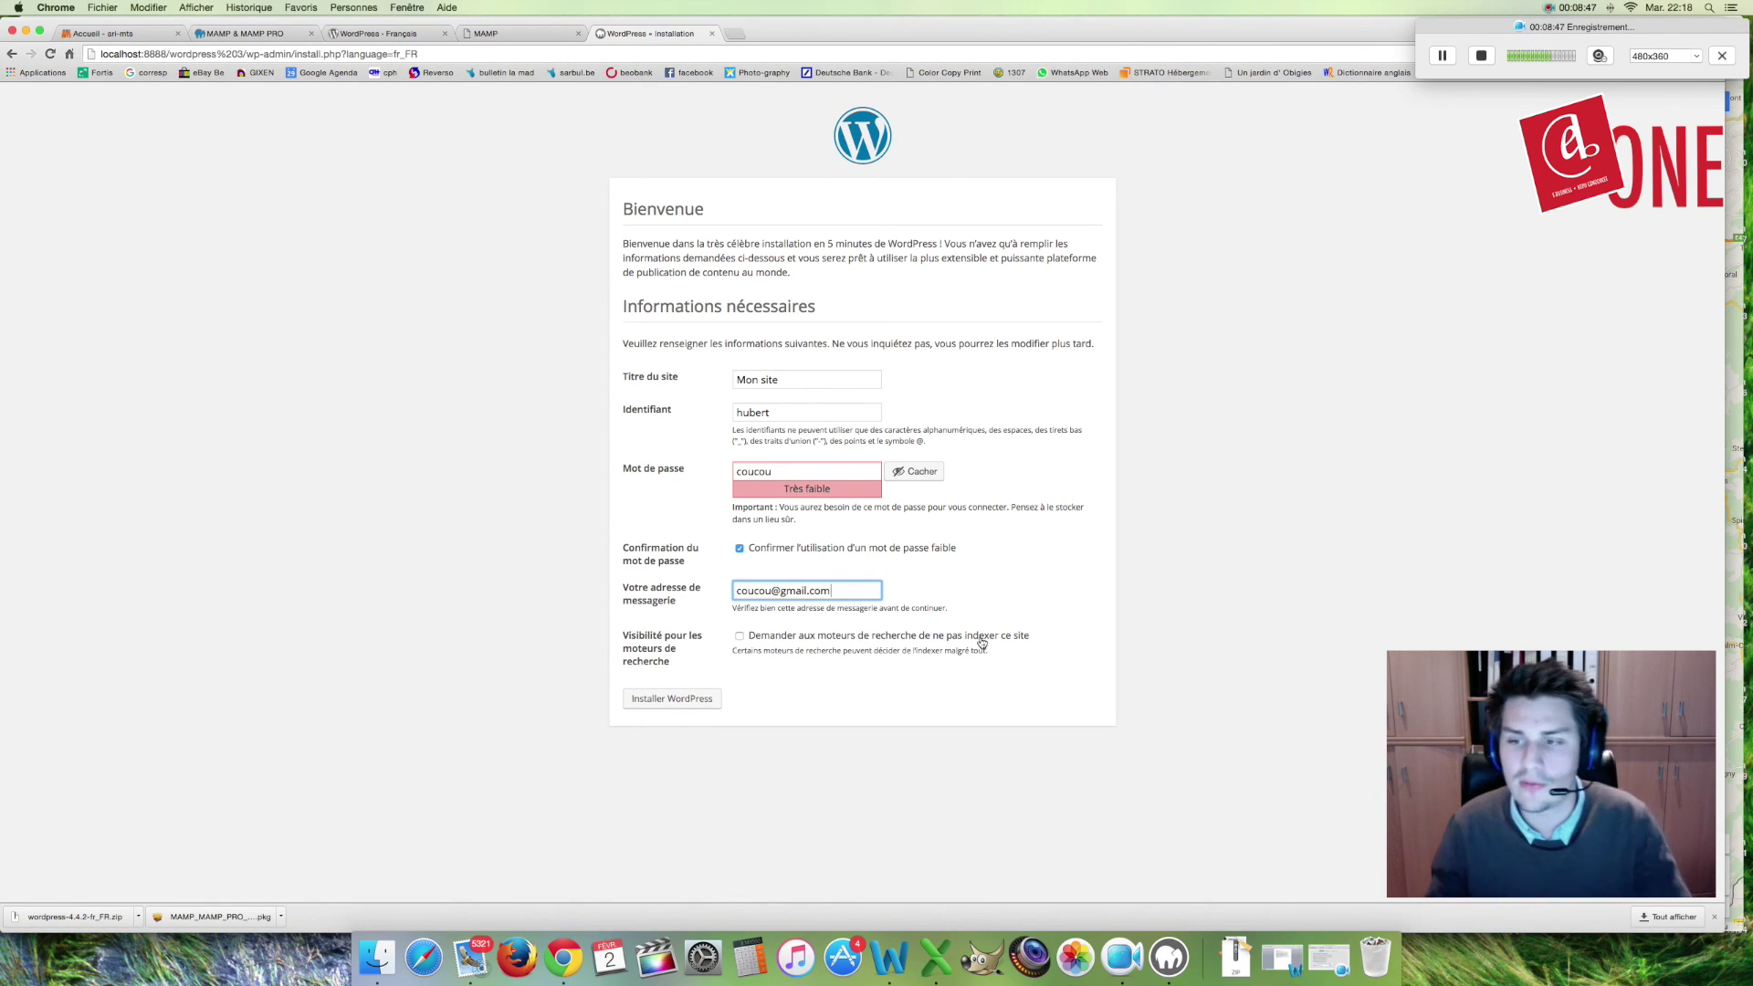
pyautogui.click(740, 636)
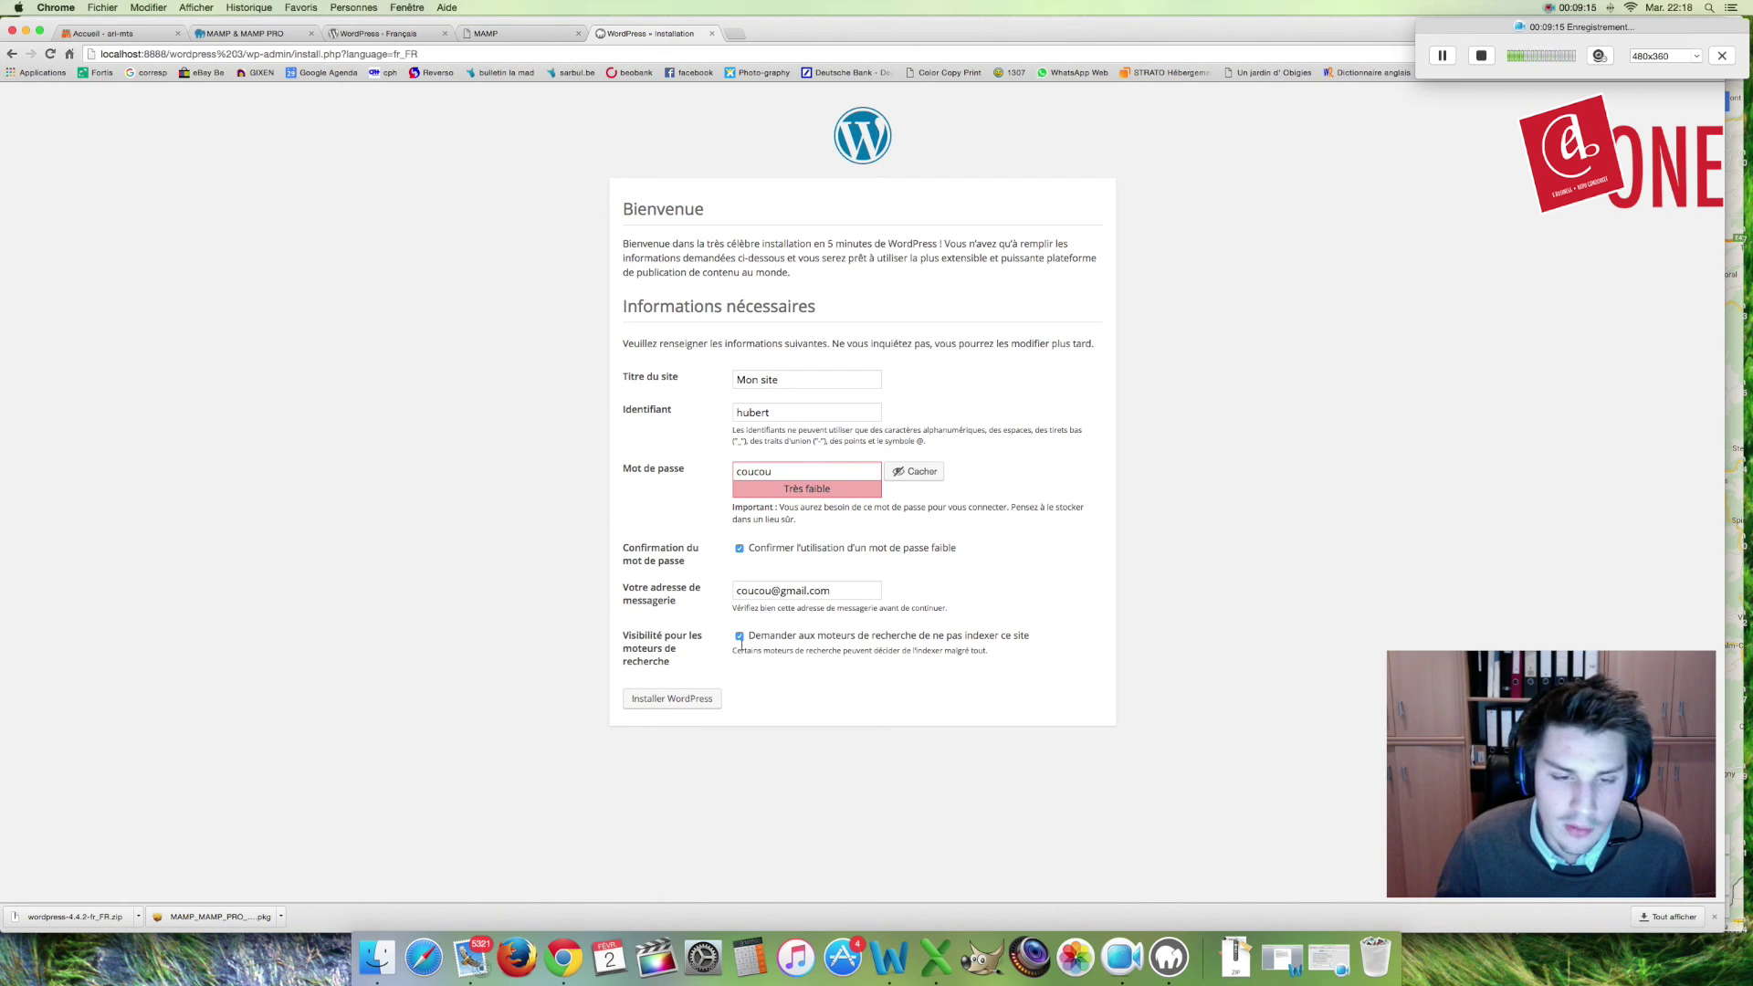
pyautogui.click(699, 704)
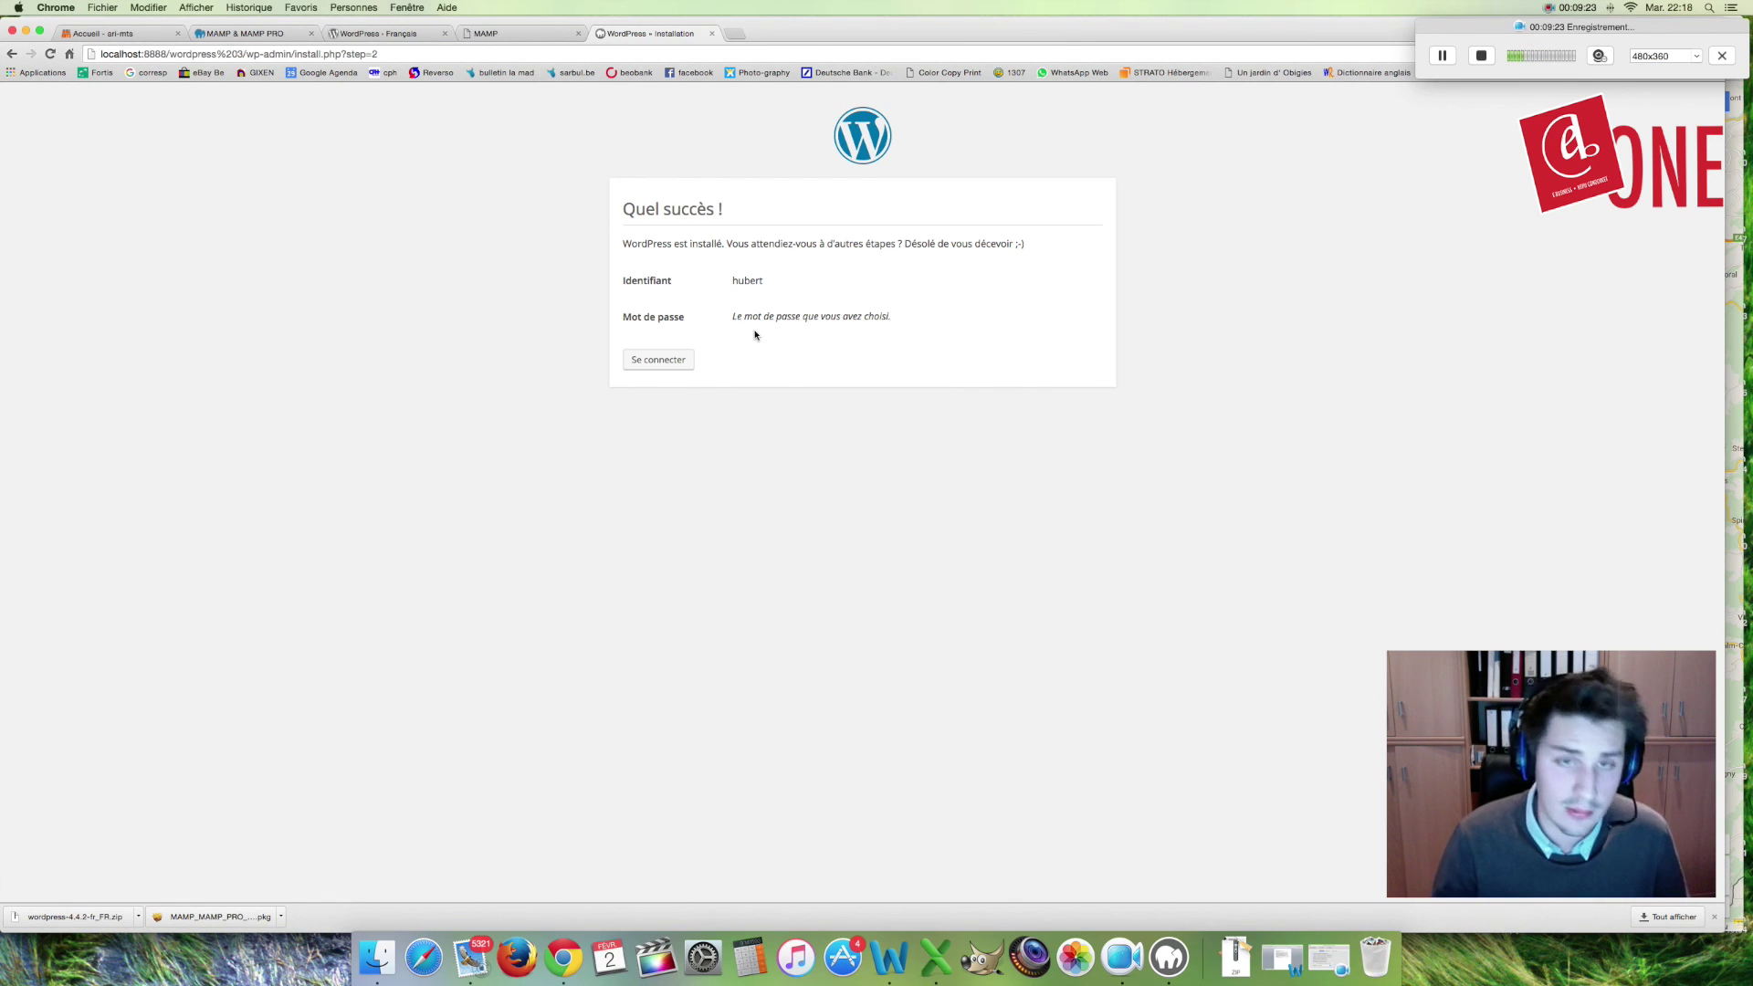
# Step: Log in with the admin username and password, with Se souvenir de moi ticked
pyautogui.click(678, 361)
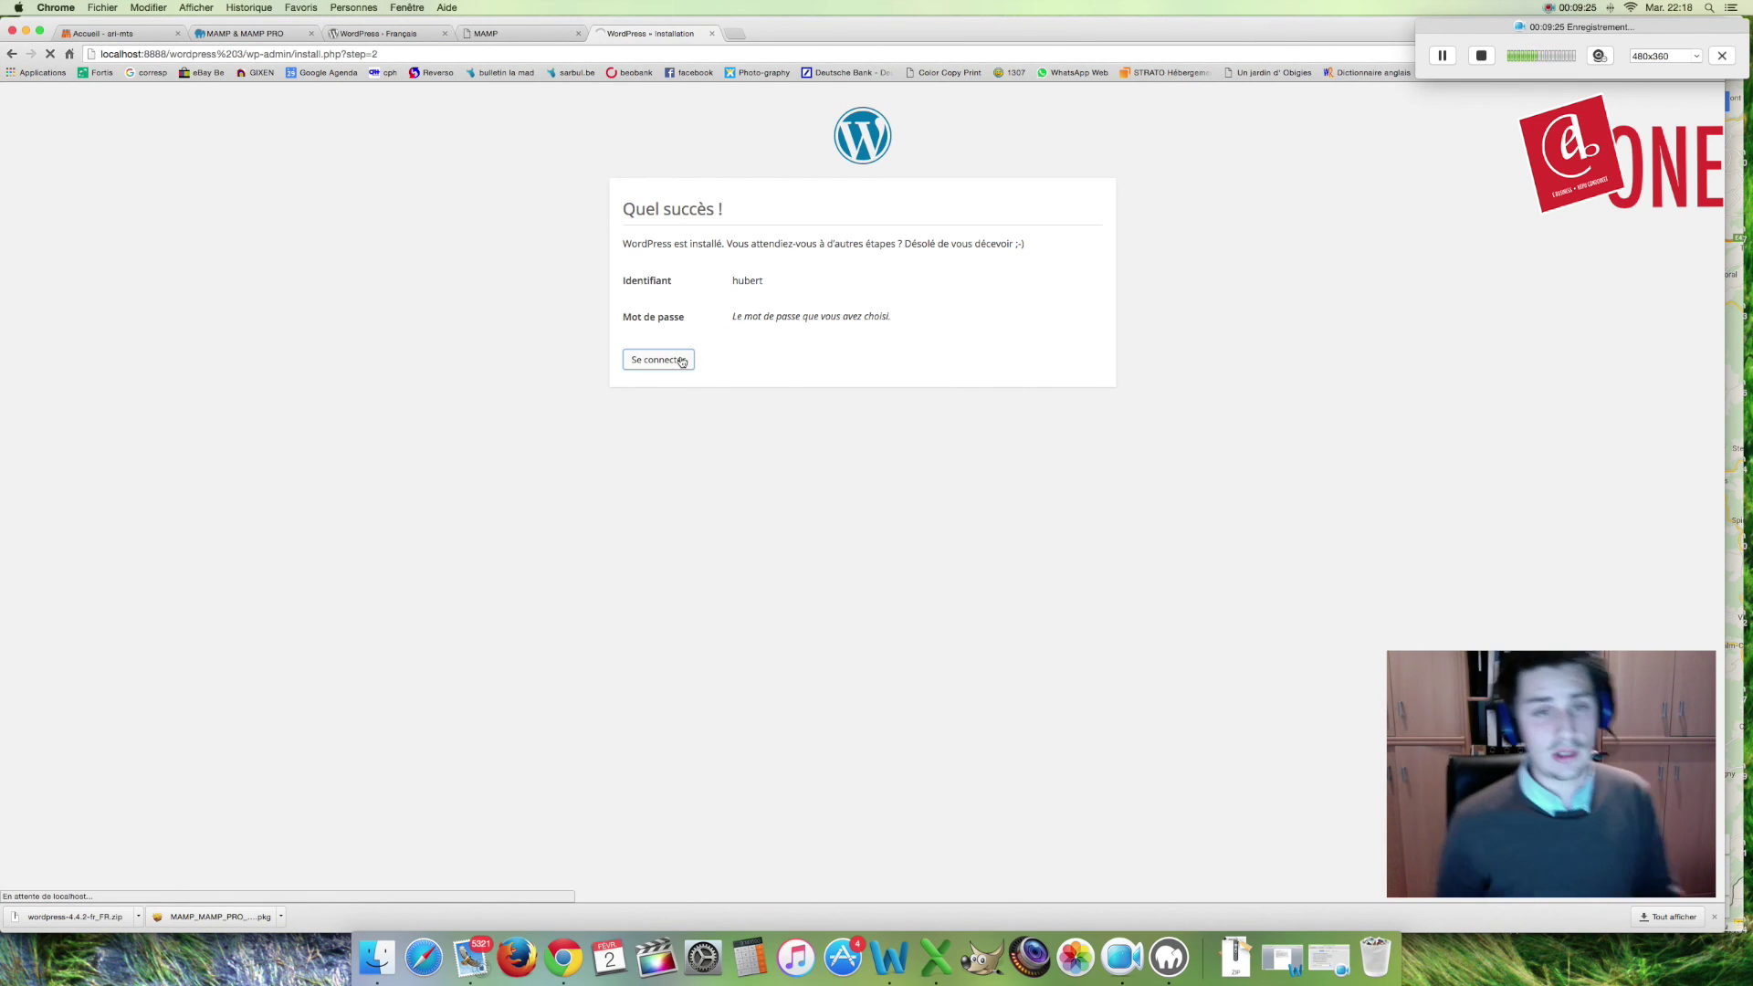
pyautogui.click(874, 349)
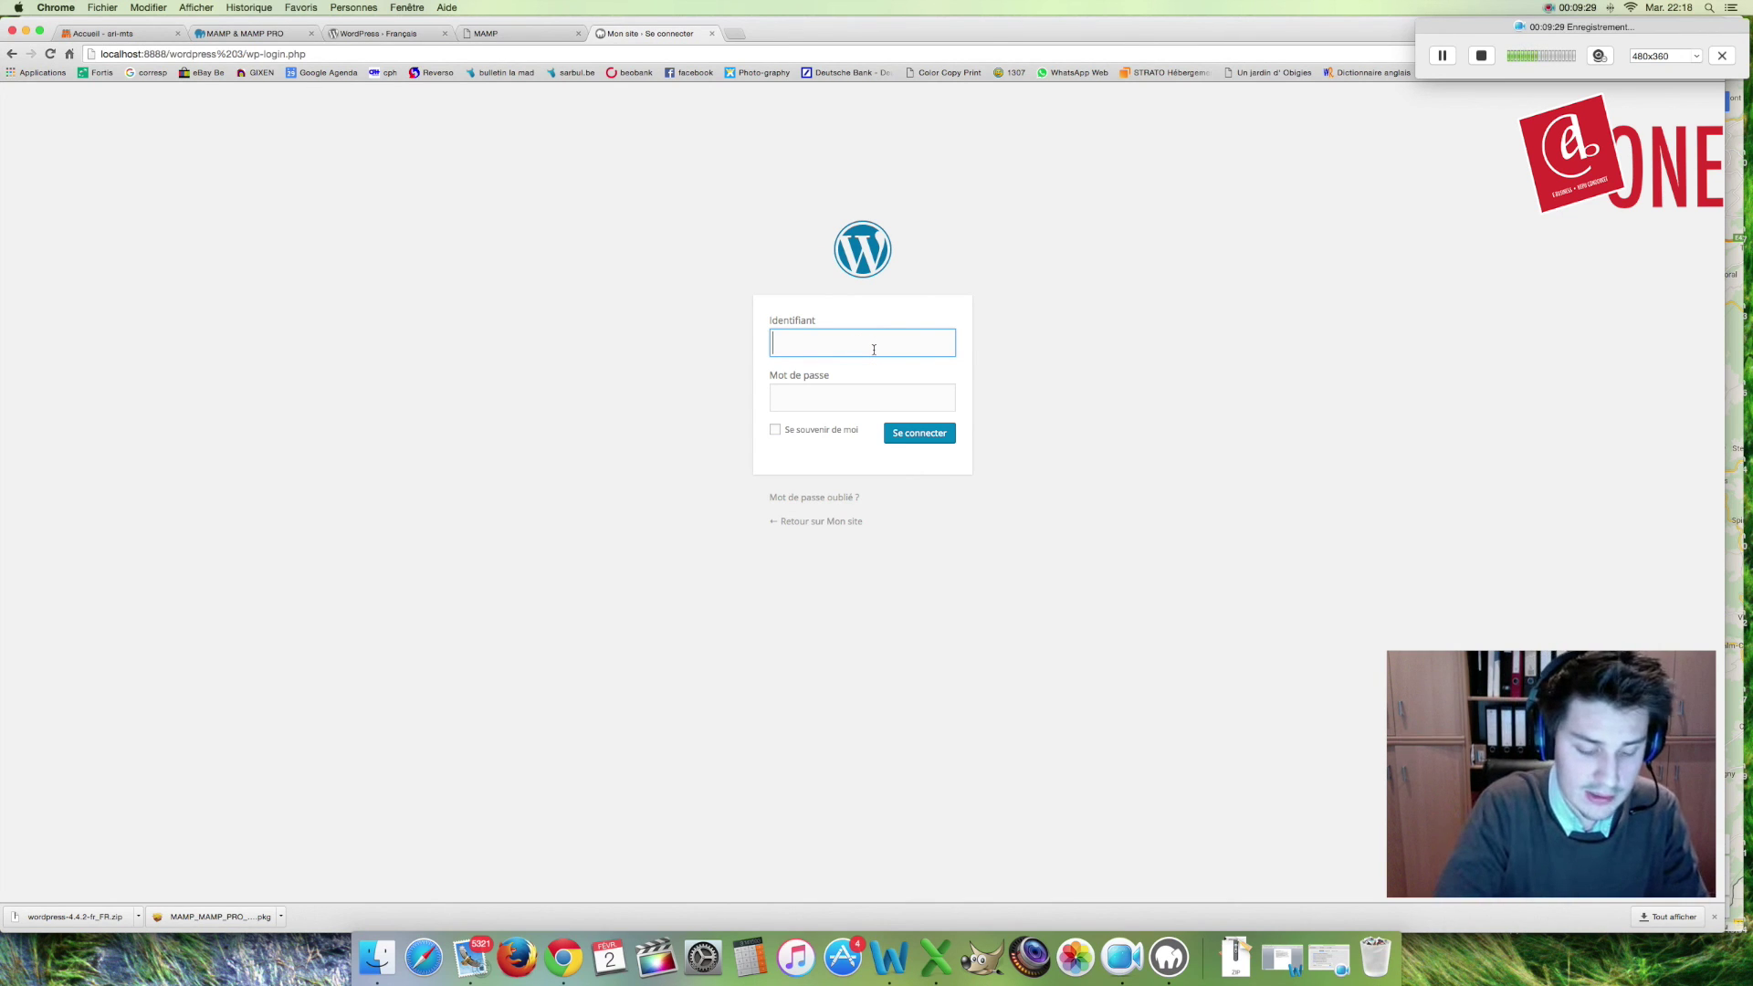
pyautogui.write('hubert')
pyautogui.press('Tab')
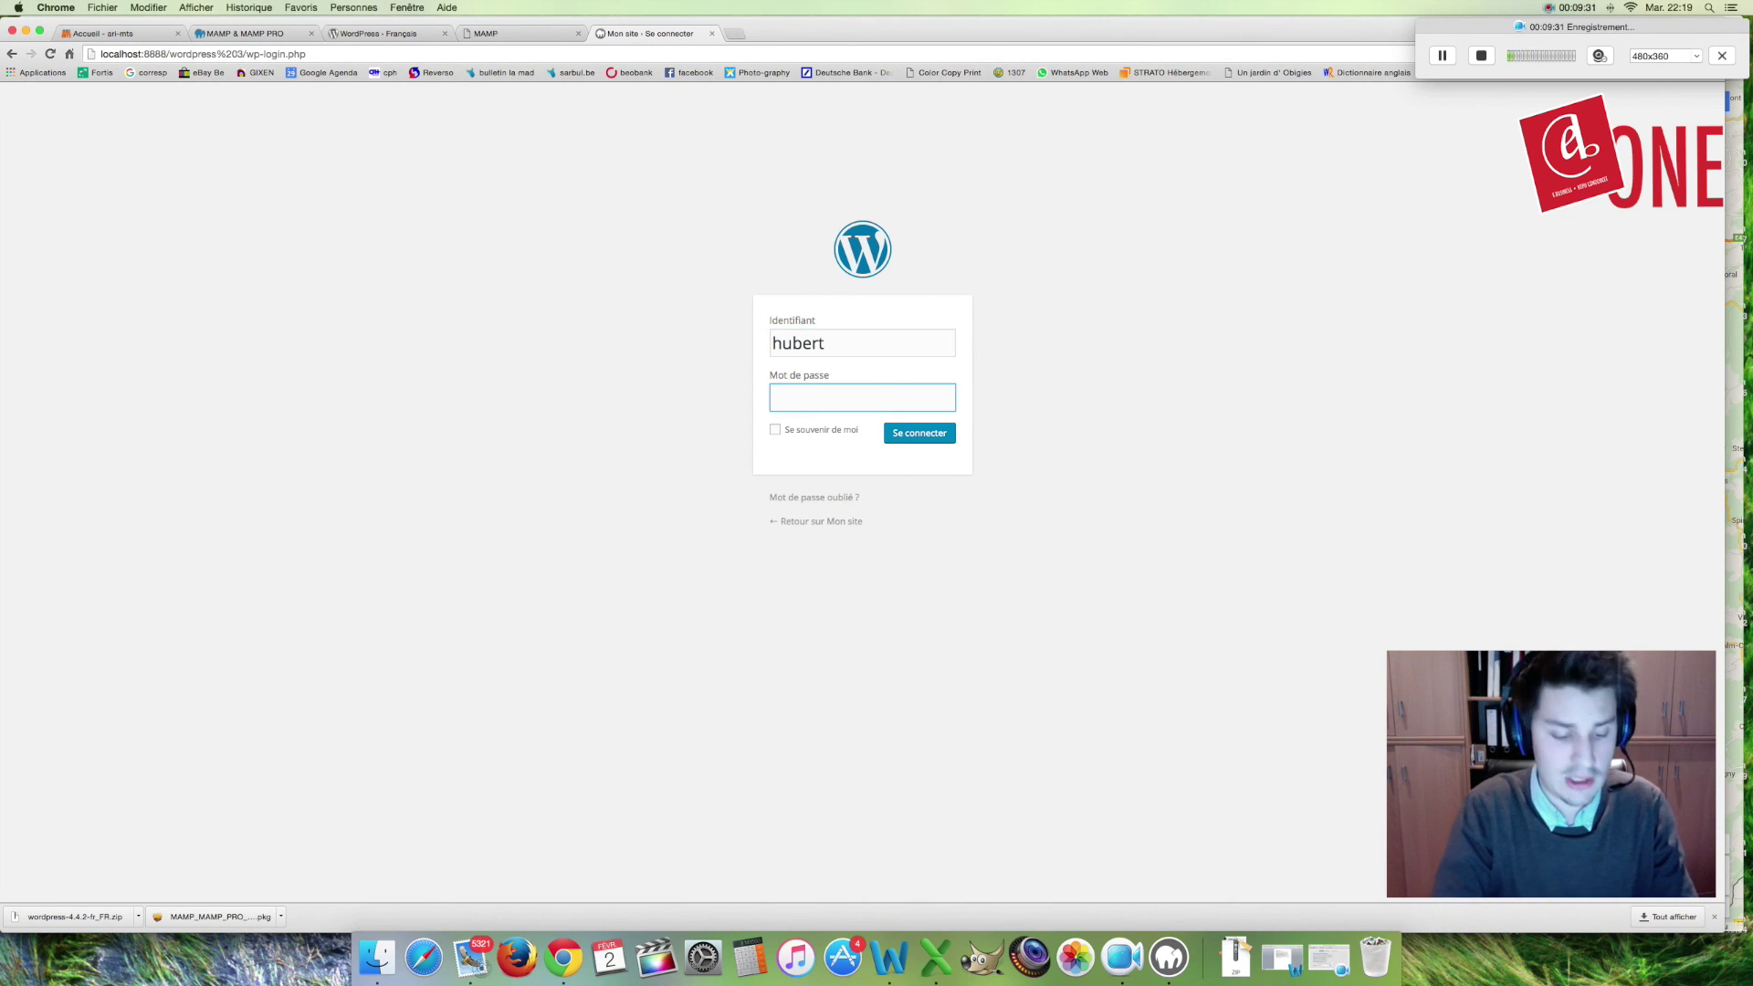
pyautogui.write('••••••')
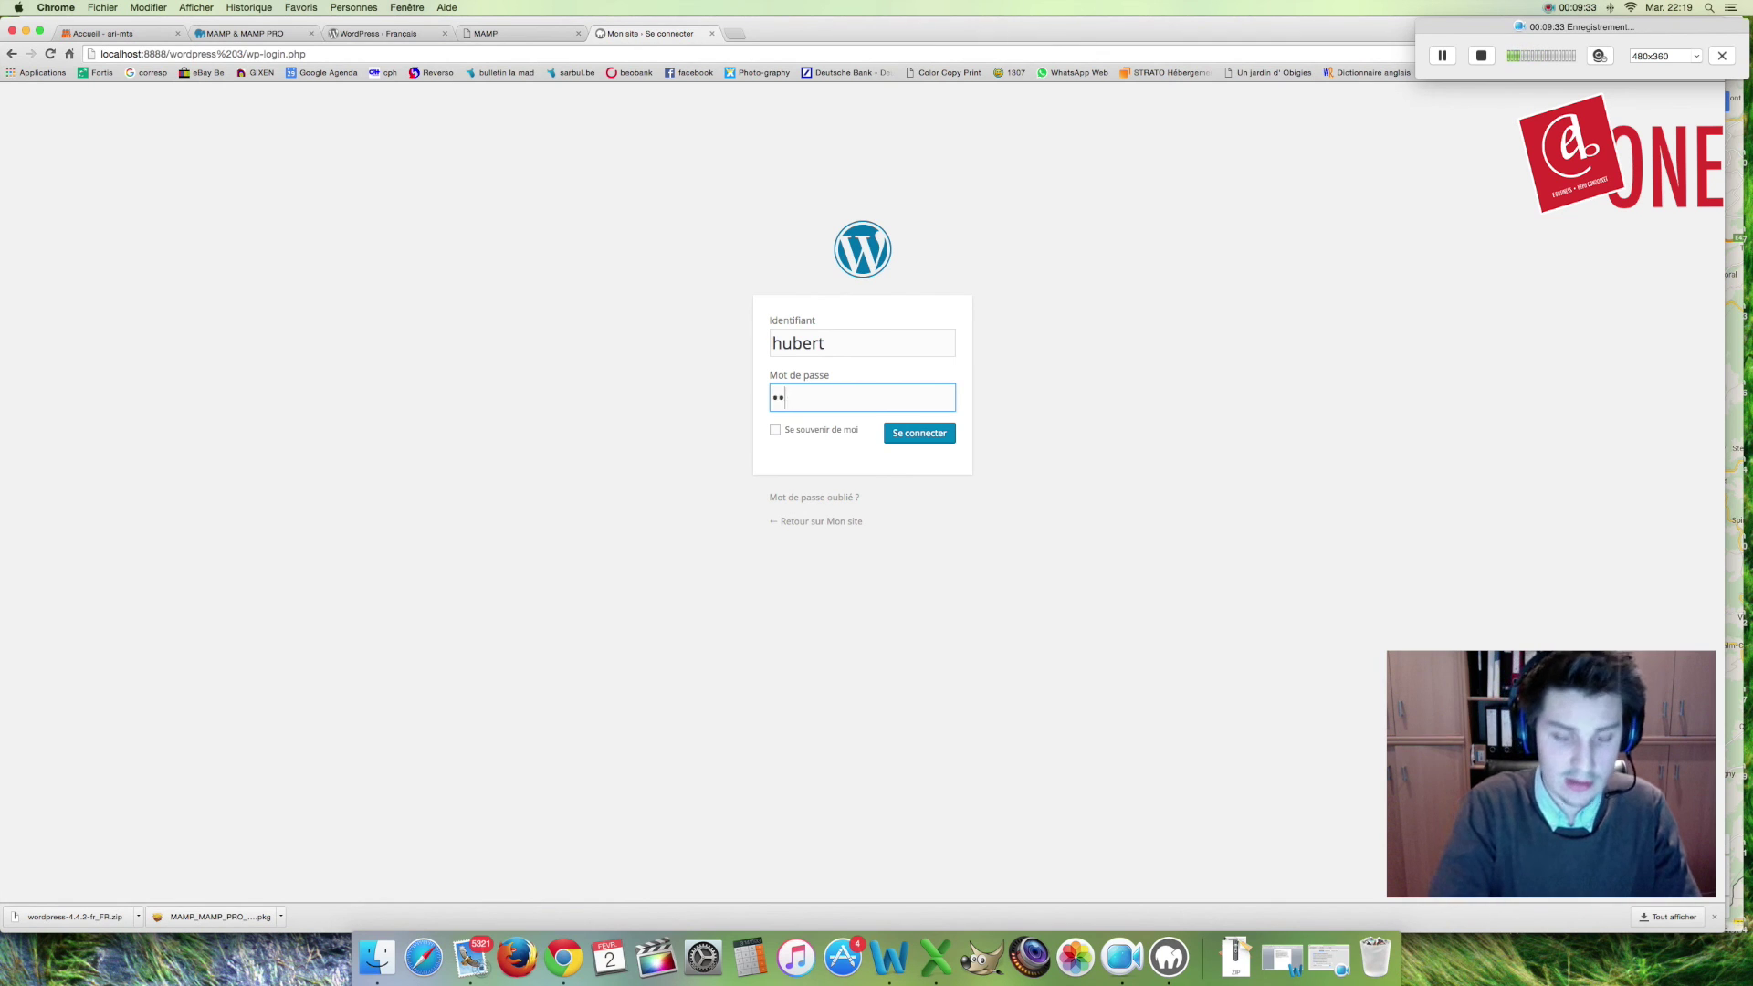
pyautogui.click(812, 431)
pyautogui.click(938, 441)
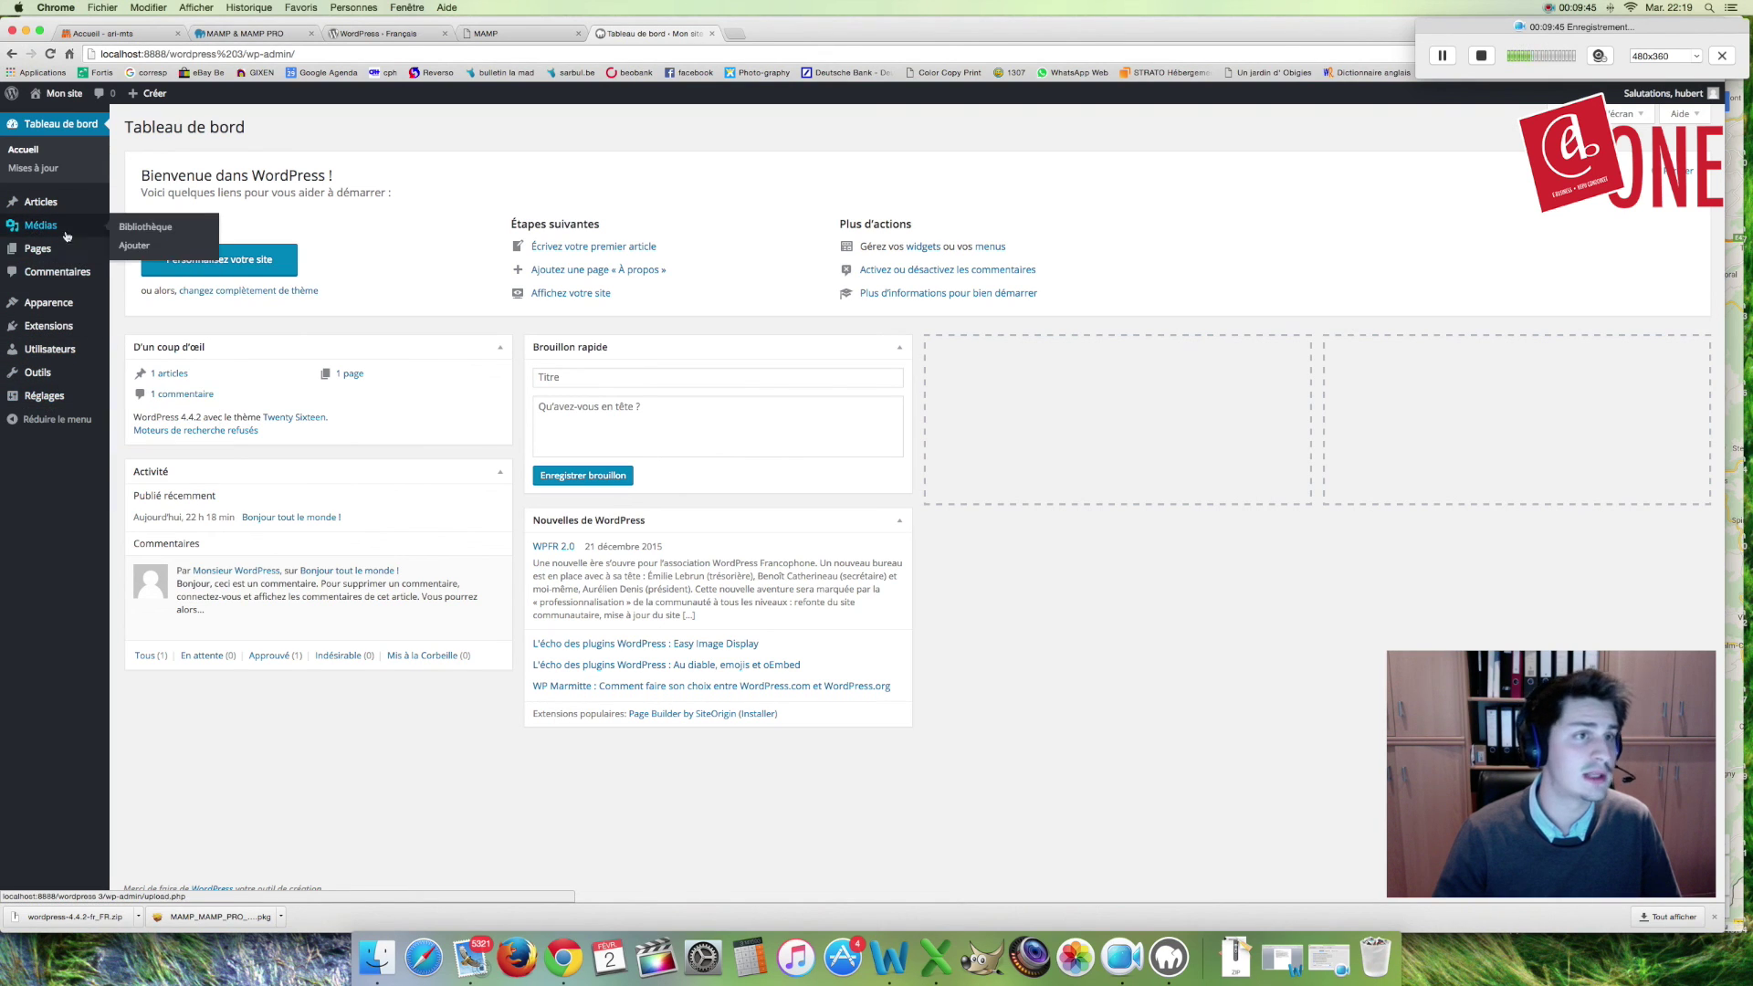
# Step: Visit the Mon site front page from the admin bar via Aller sur le site
pyautogui.moveTo(59, 94)
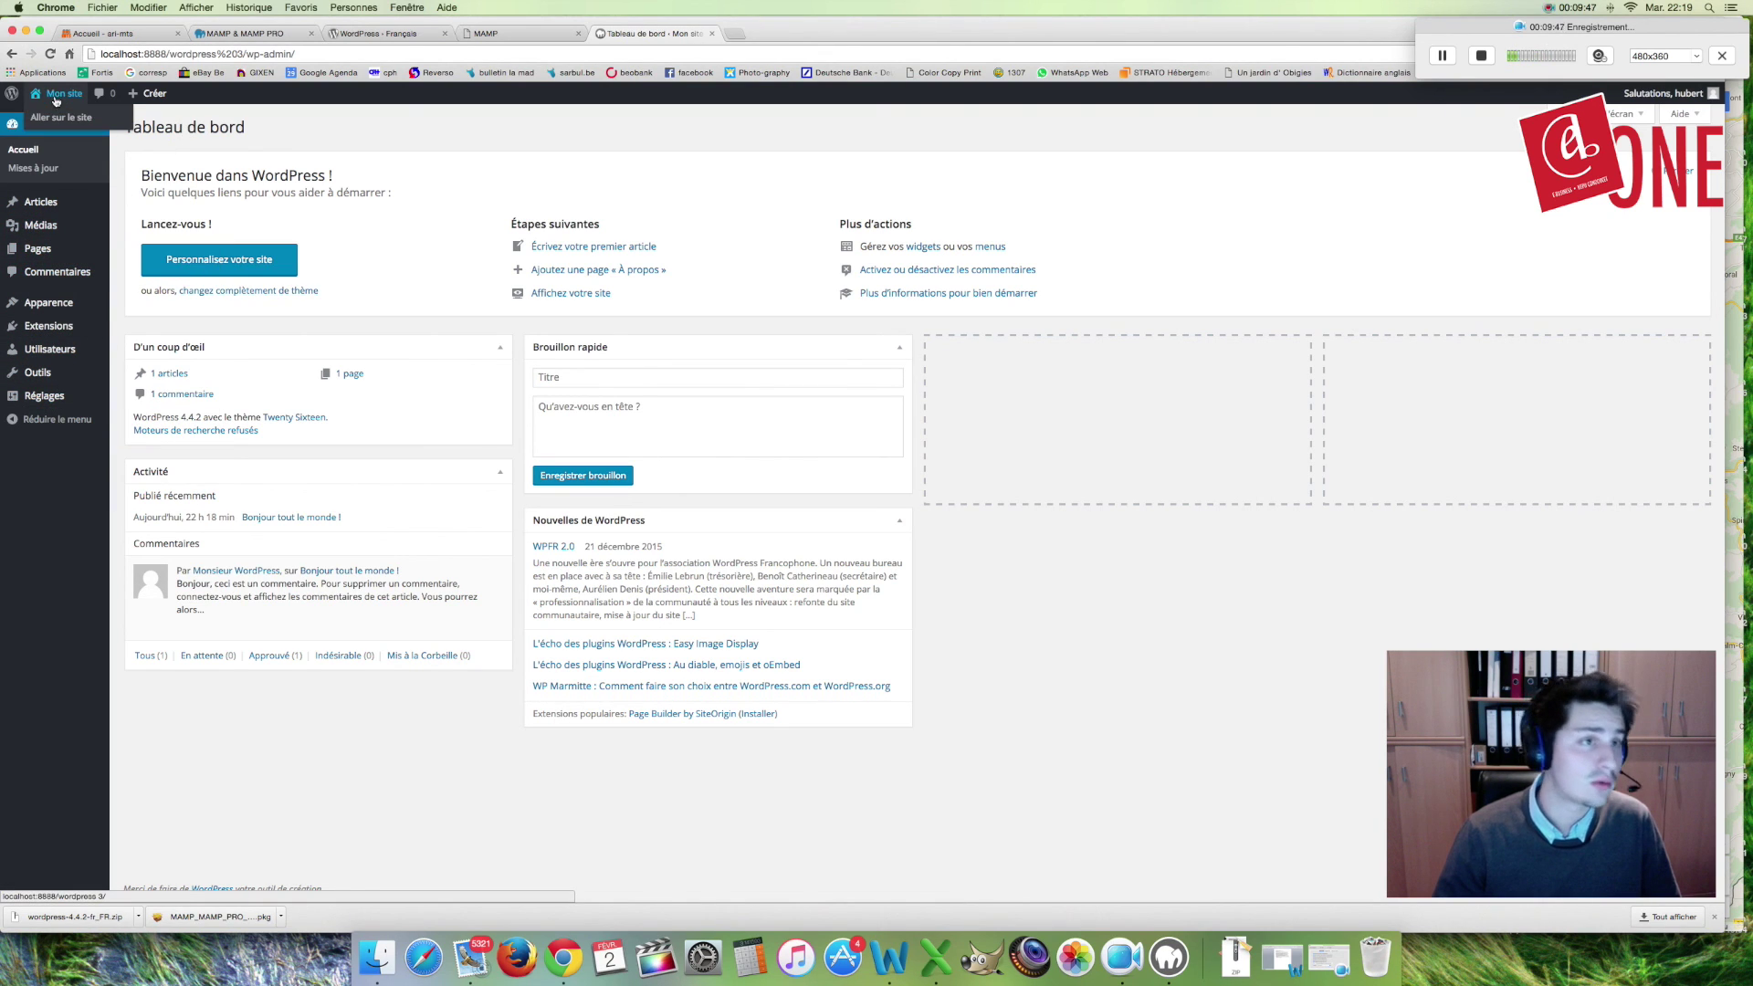
pyautogui.click(54, 124)
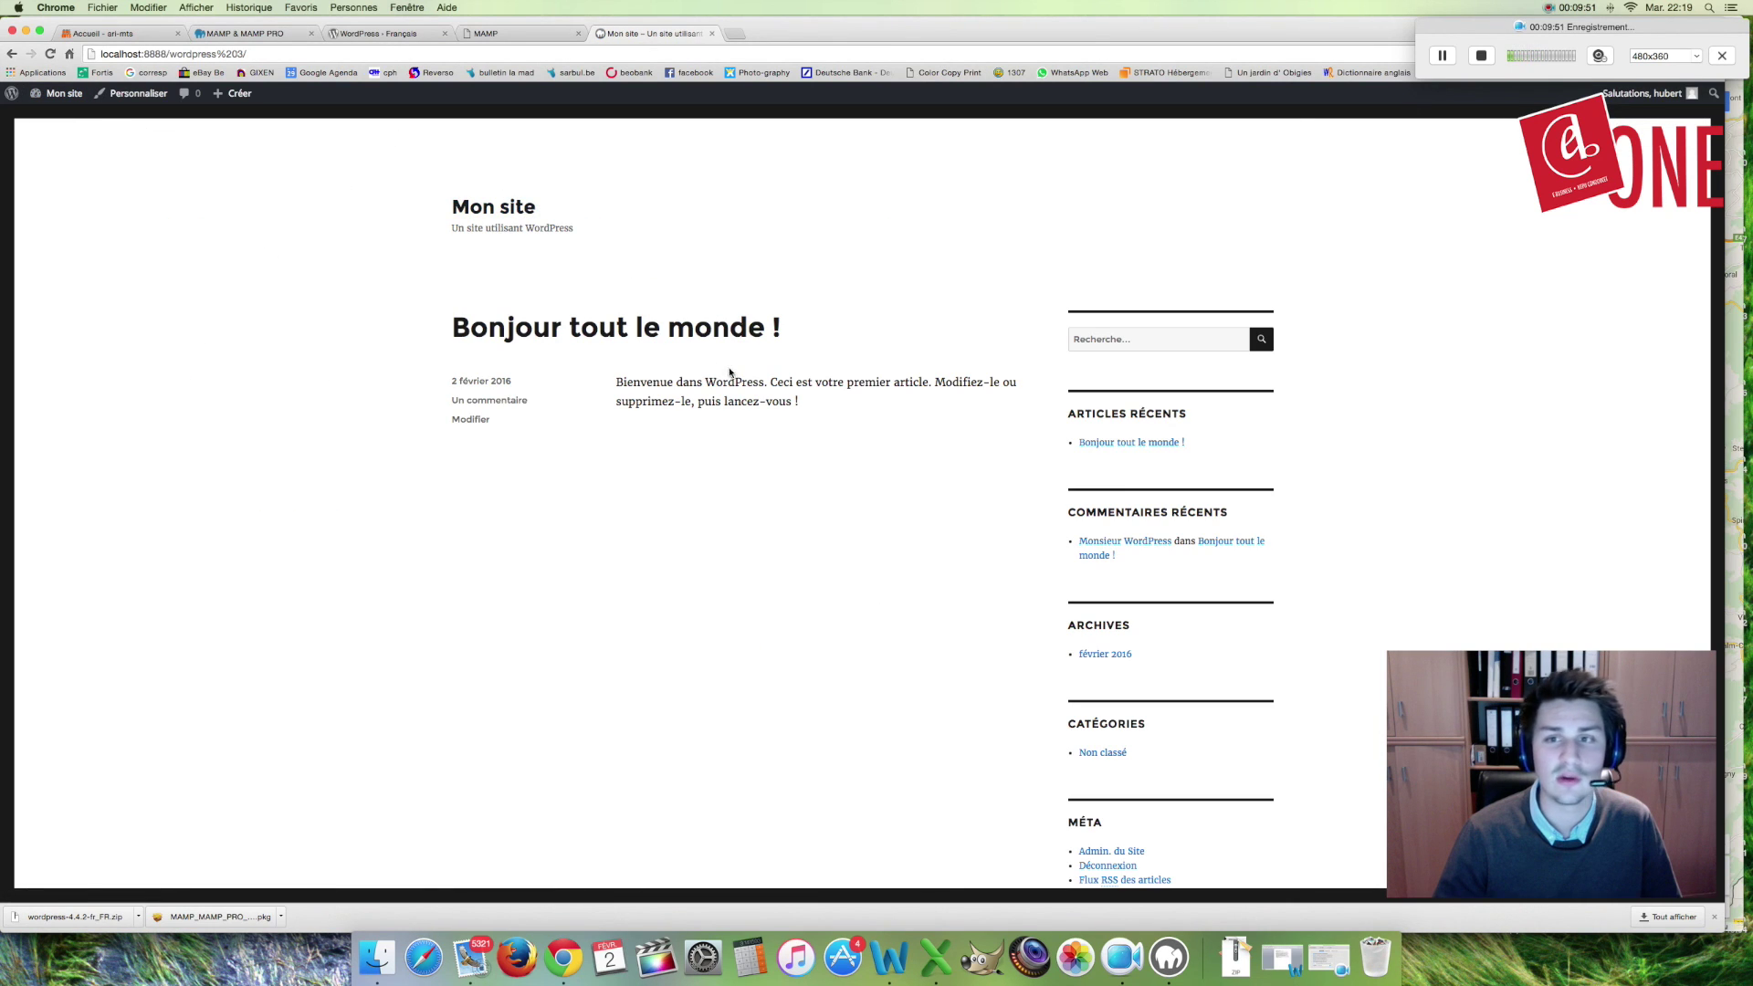
pyautogui.scroll(-2, 712, 363)
pyautogui.scroll(2, 694, 345)
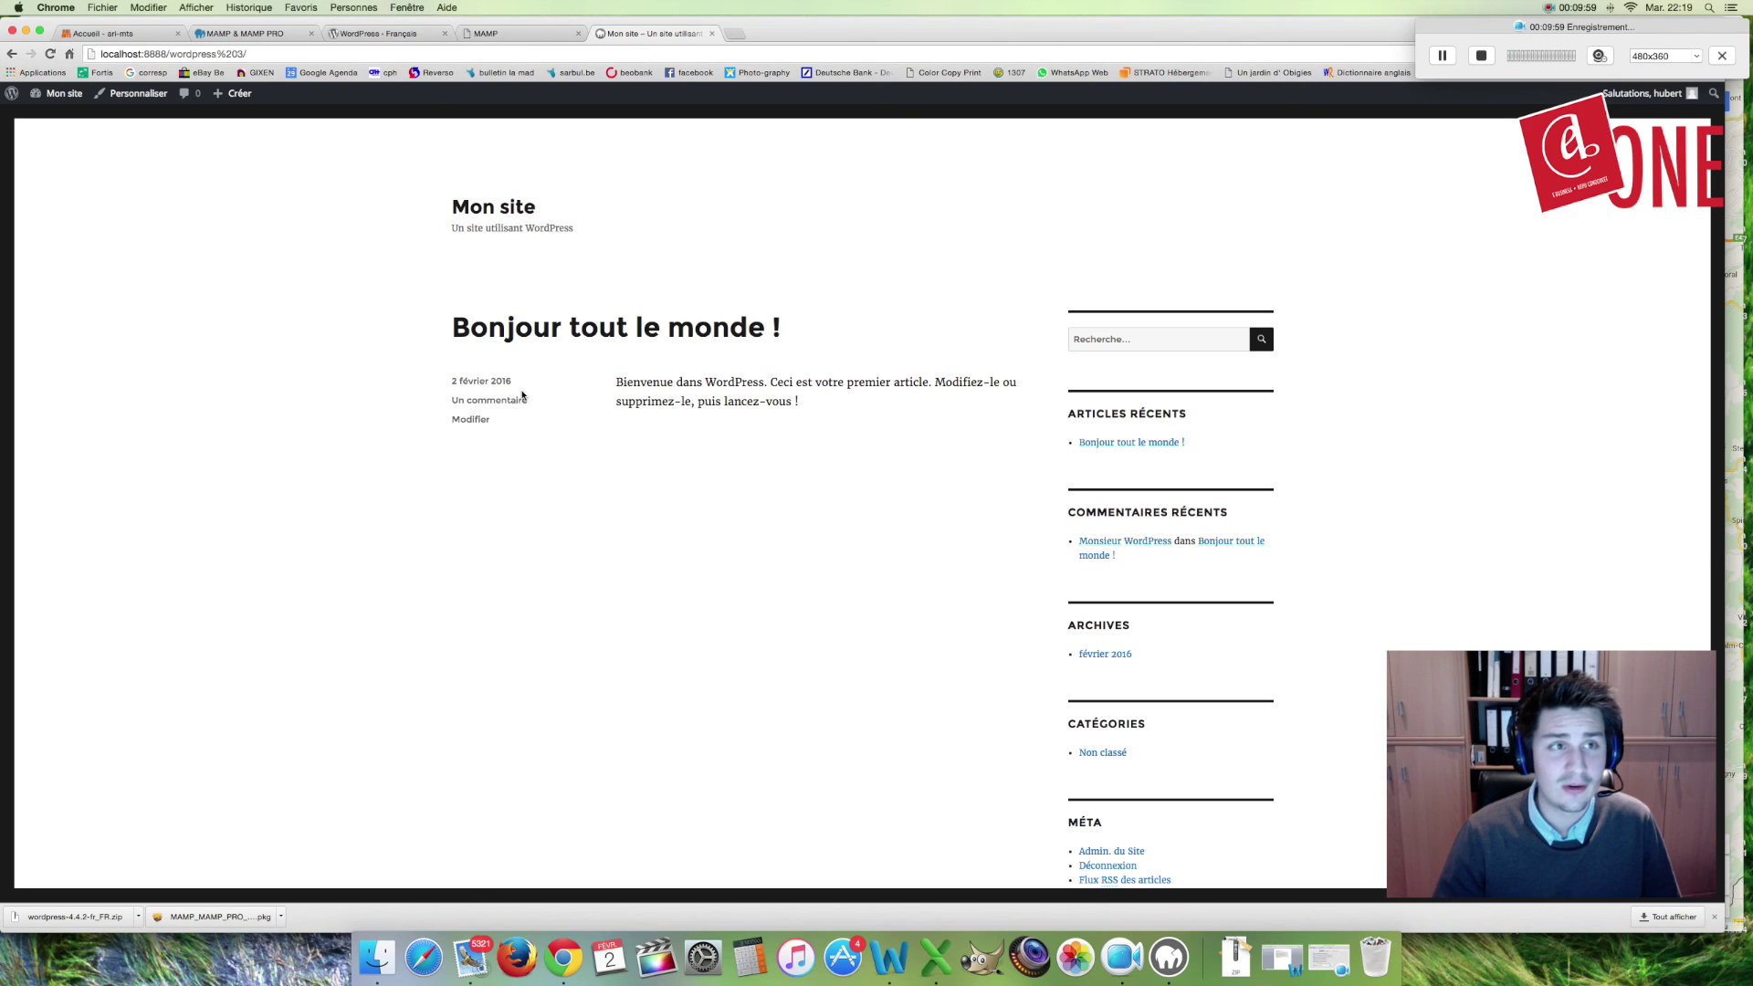
# Step: Open a new tab from the MAMP tab and begin typing 'easy' as a search
pyautogui.moveTo(87, 103)
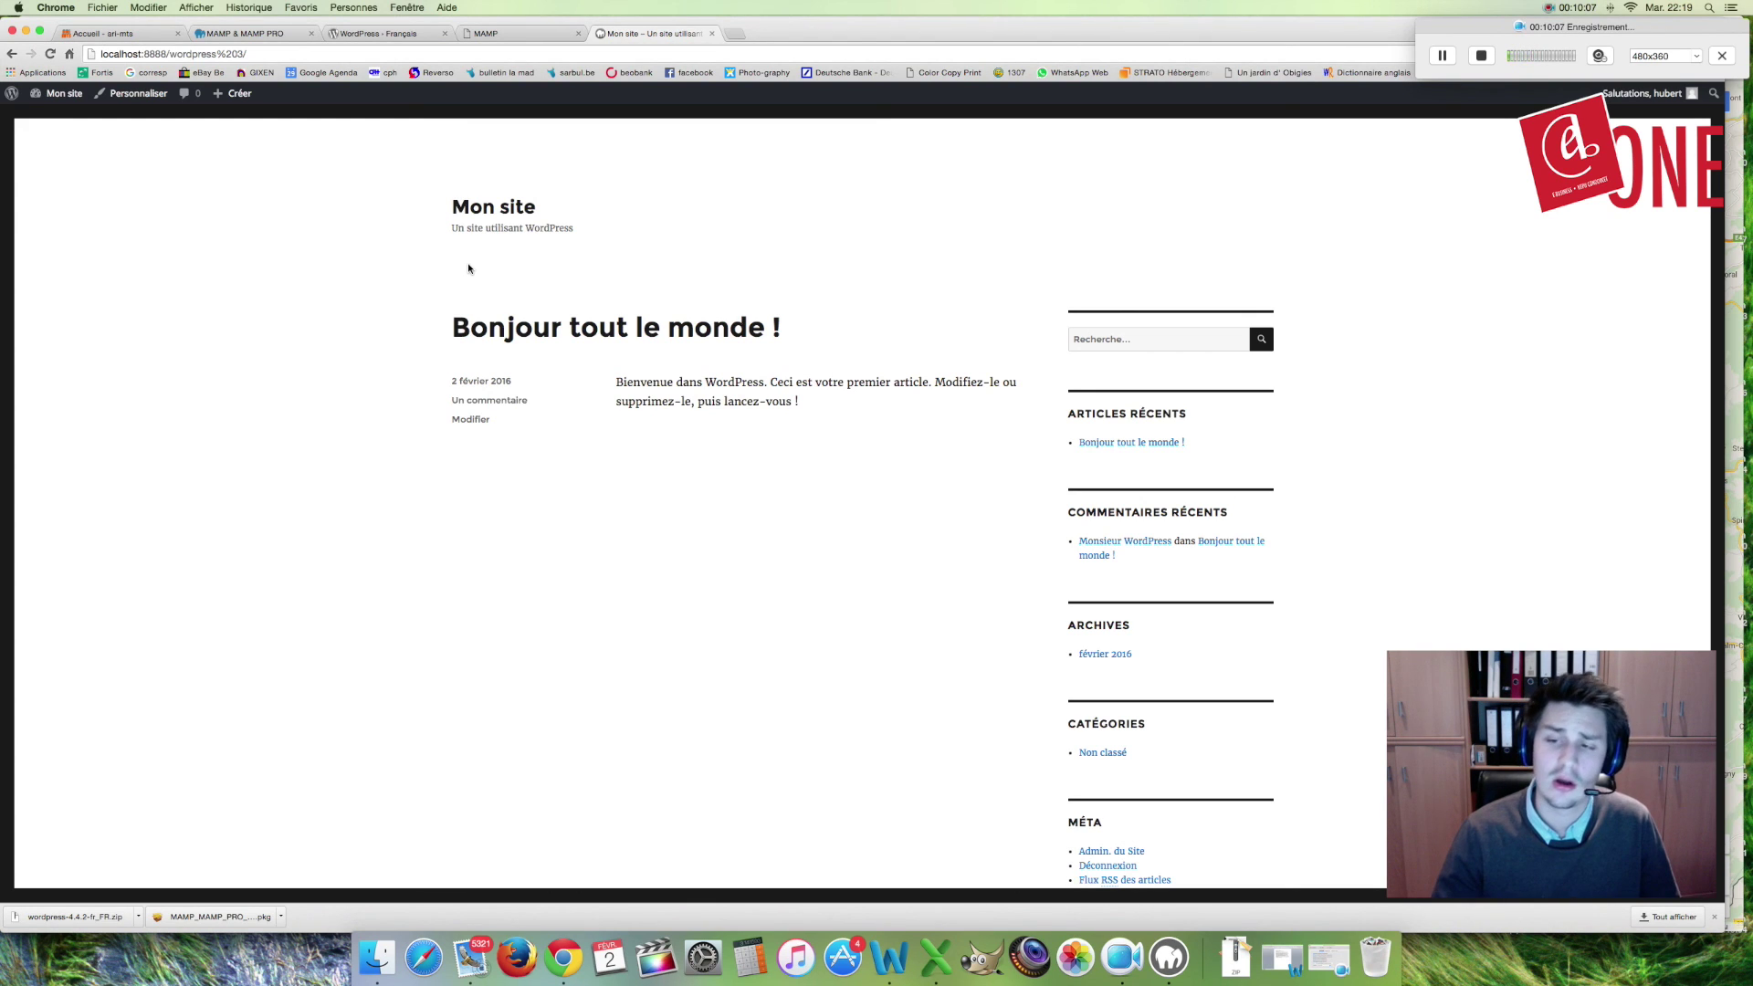
pyautogui.click(260, 33)
pyautogui.scroll(3, 489, 327)
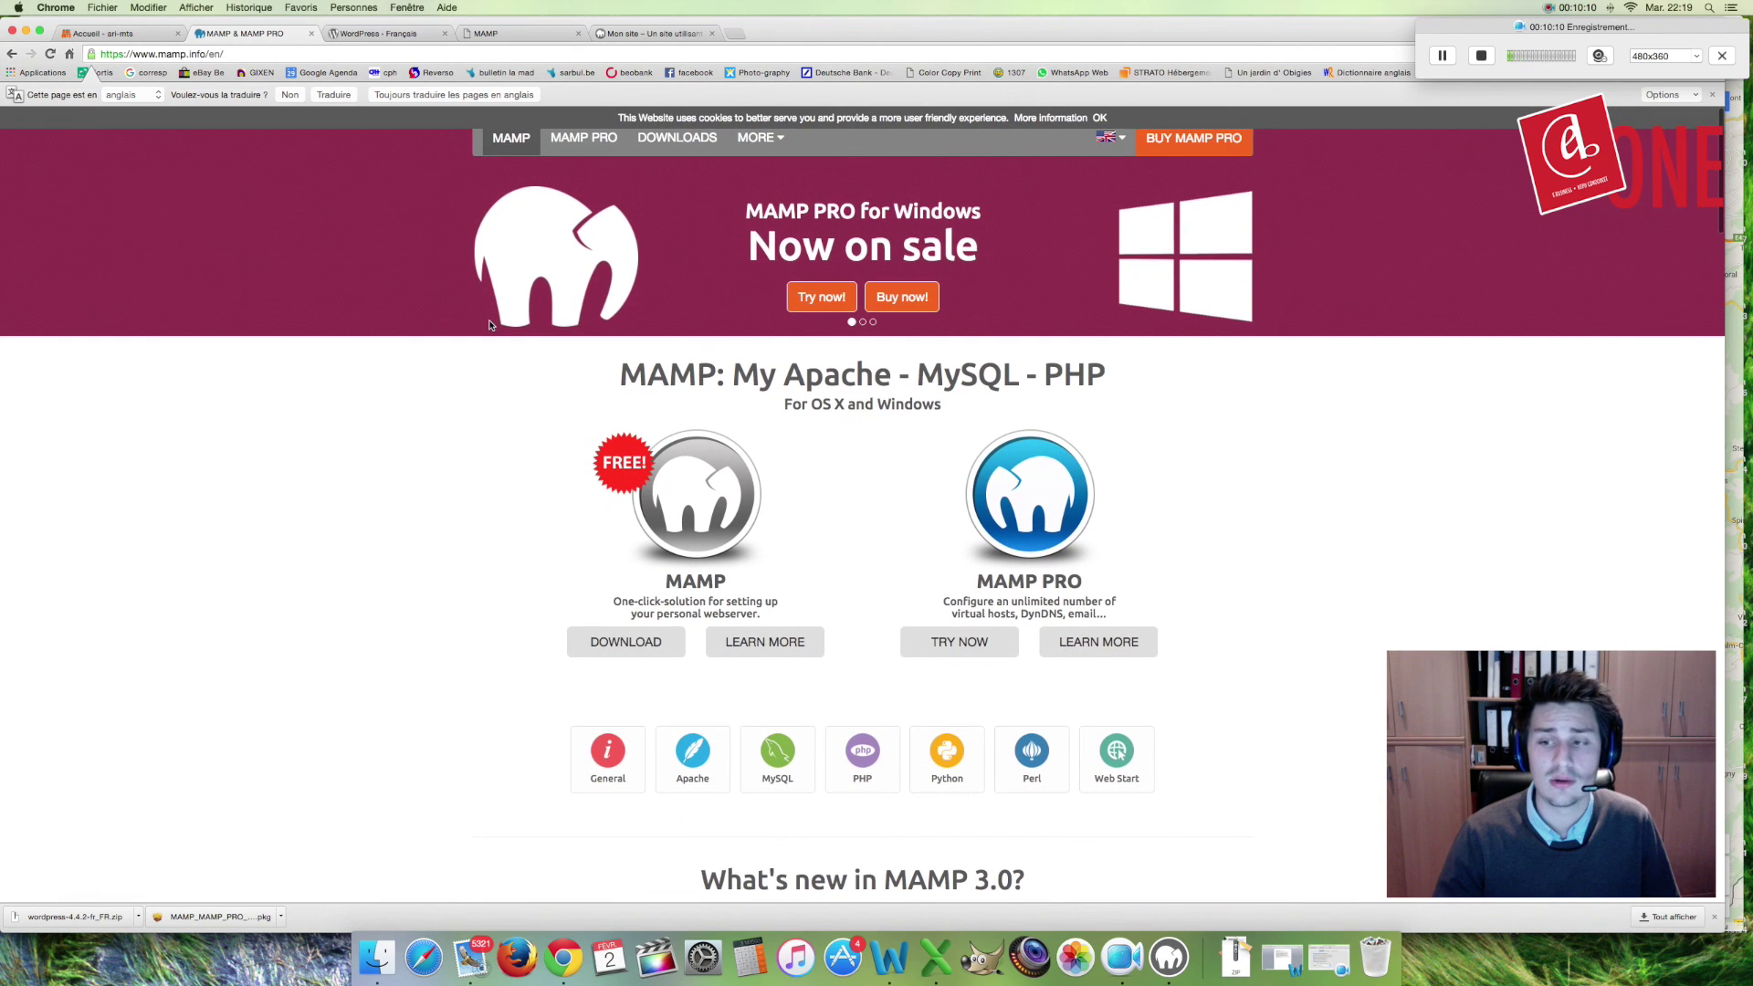
pyautogui.click(733, 34)
pyautogui.write('easy')
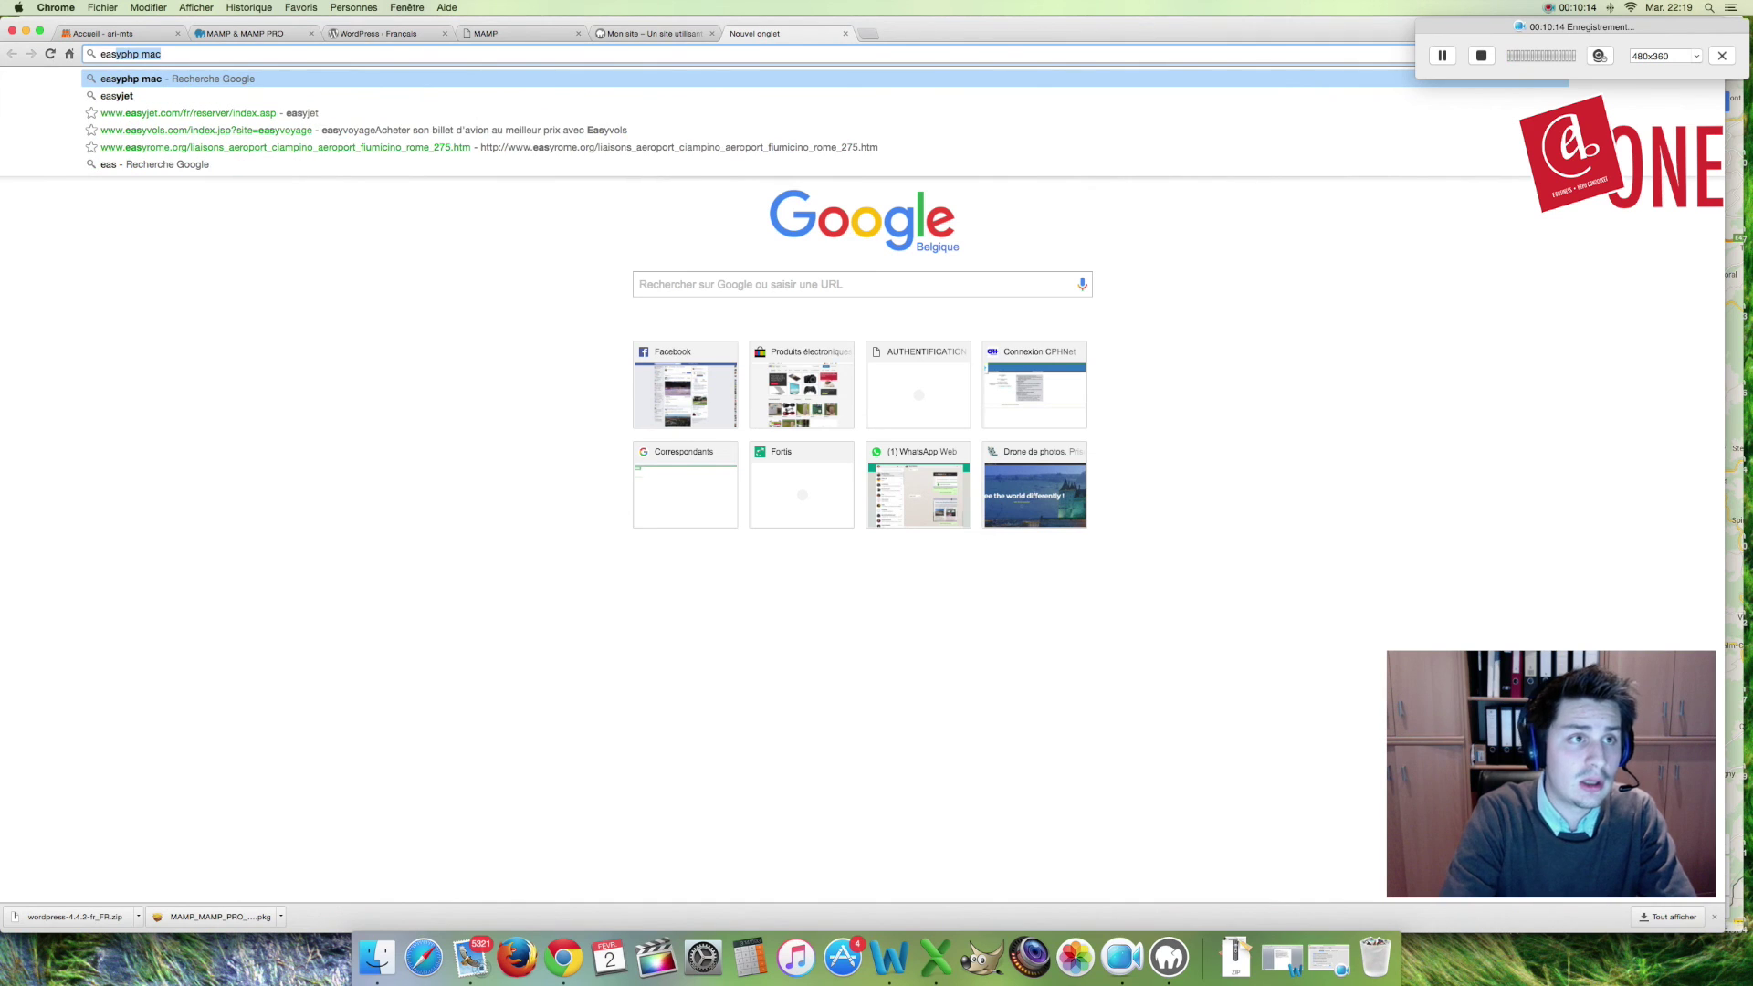
# Step: Search Google for easyphp and open the official easyphp.org site
pyautogui.press('BackSpace')
pyautogui.press('BackSpace')
pyautogui.press('BackSpace')
pyautogui.press('BackSpace')
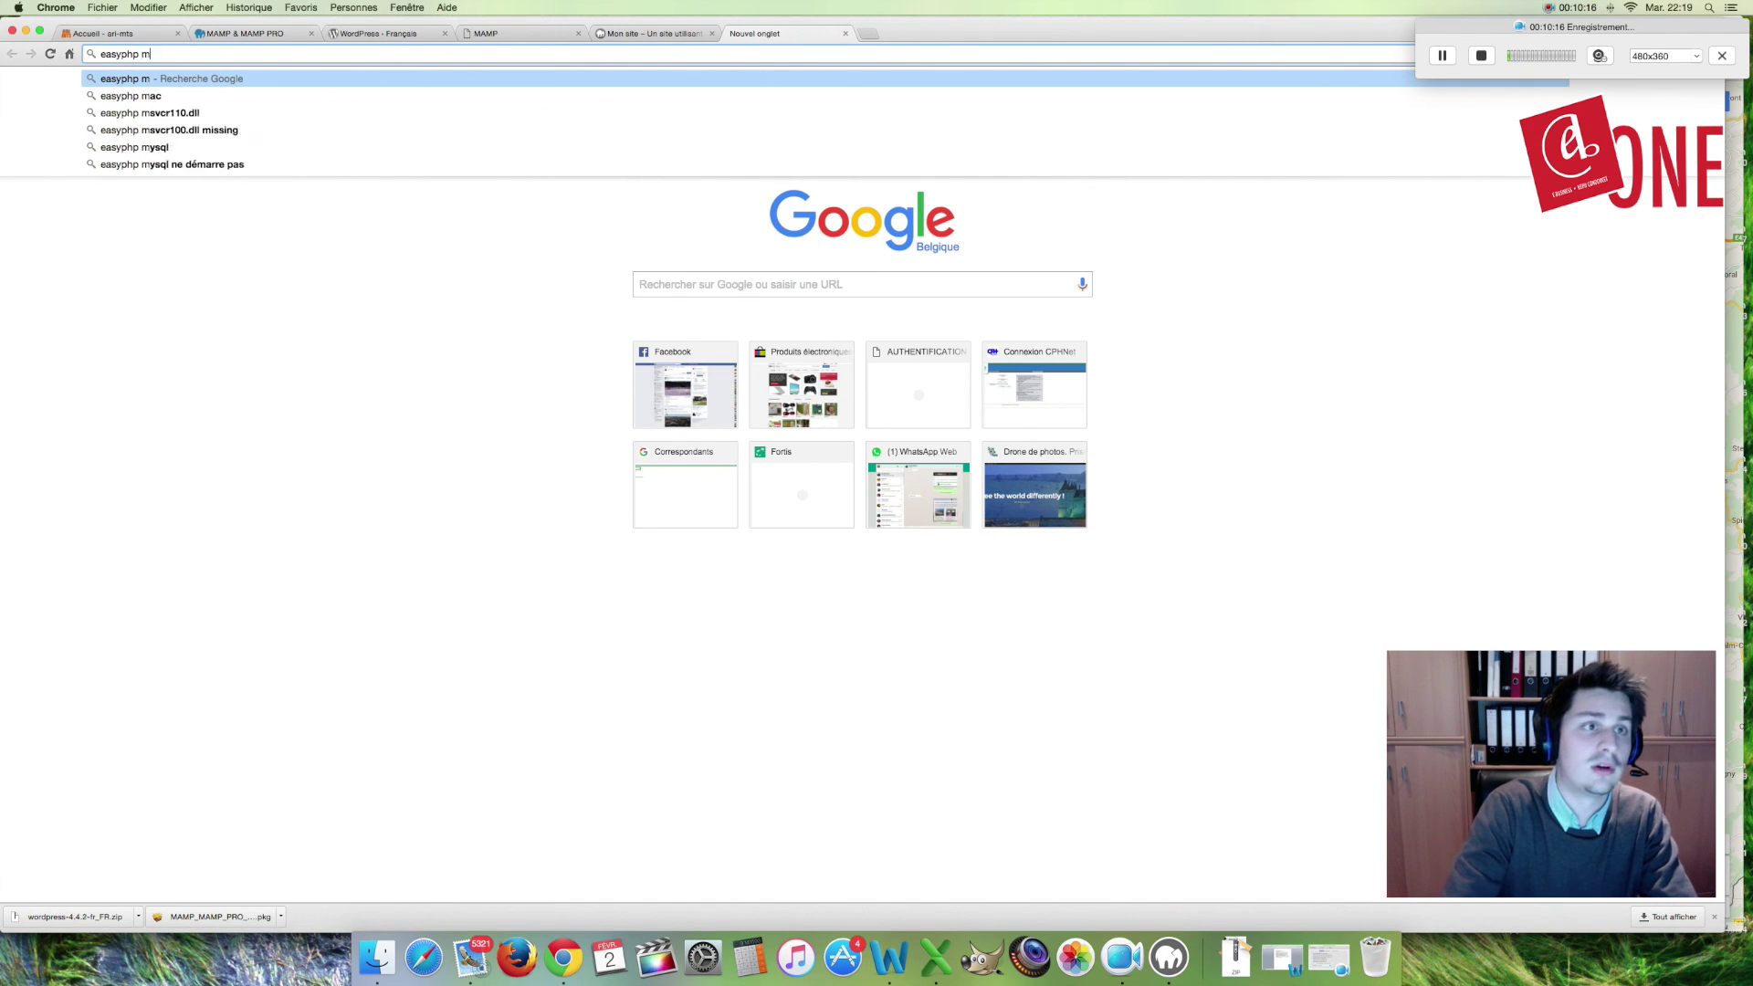
pyautogui.press('Return')
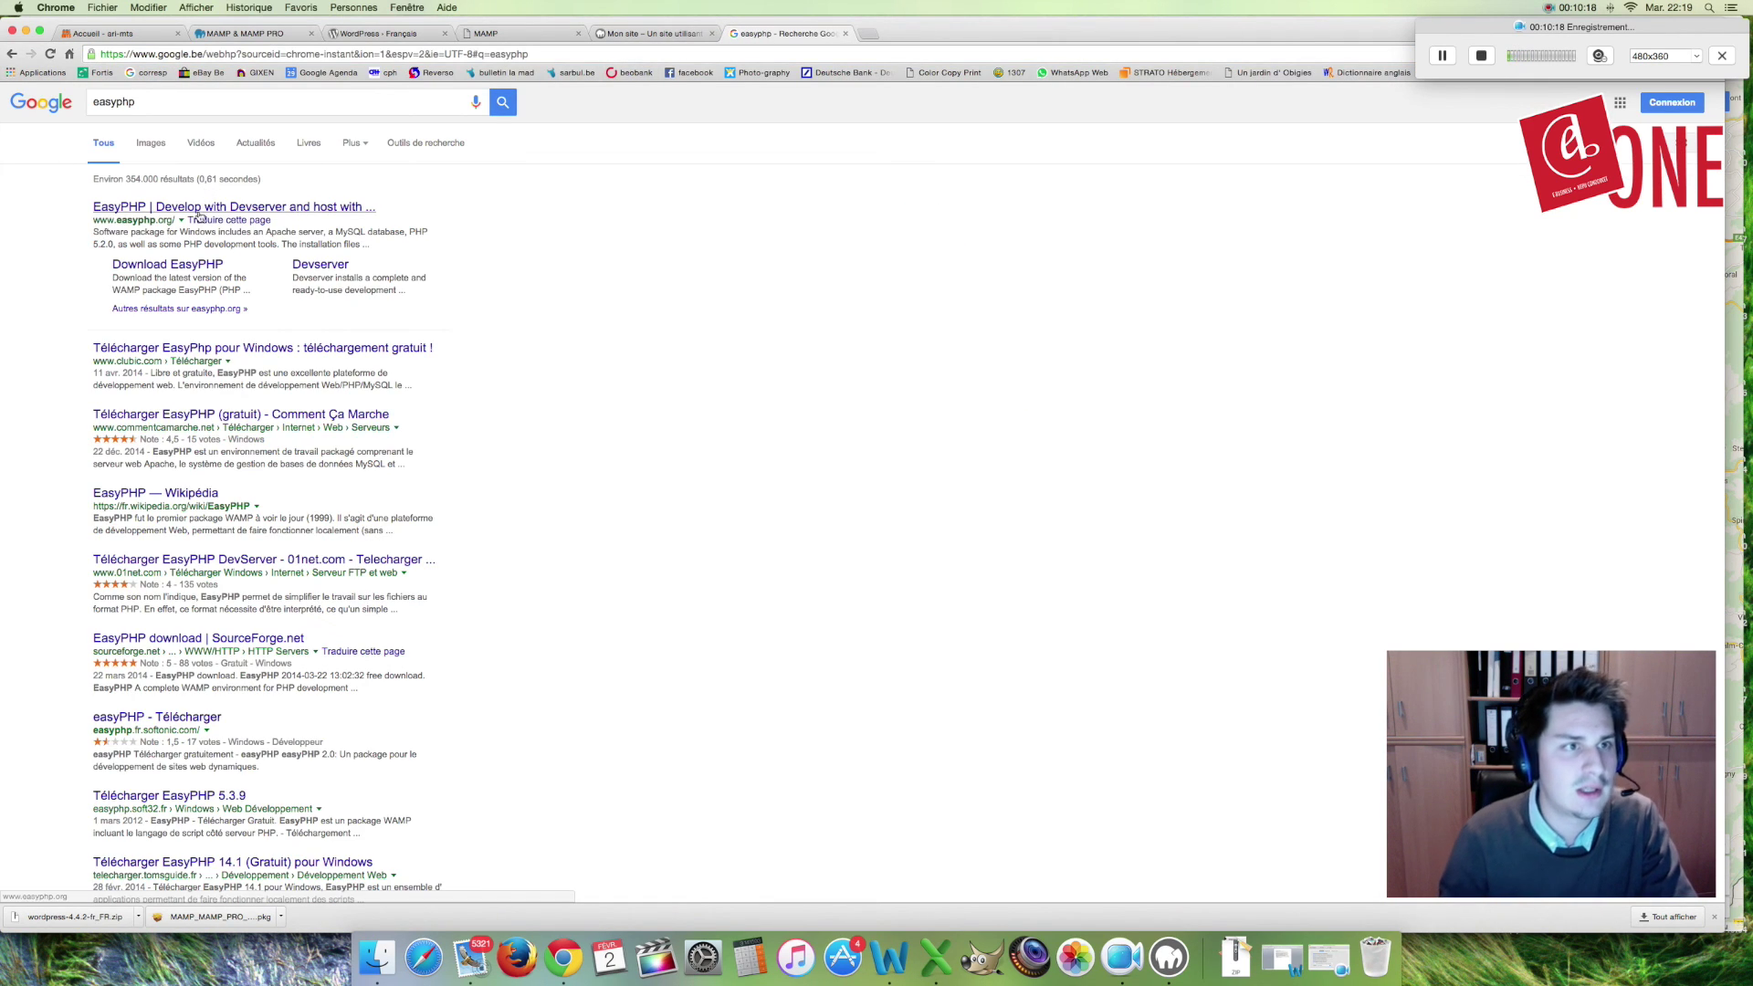
pyautogui.click(146, 219)
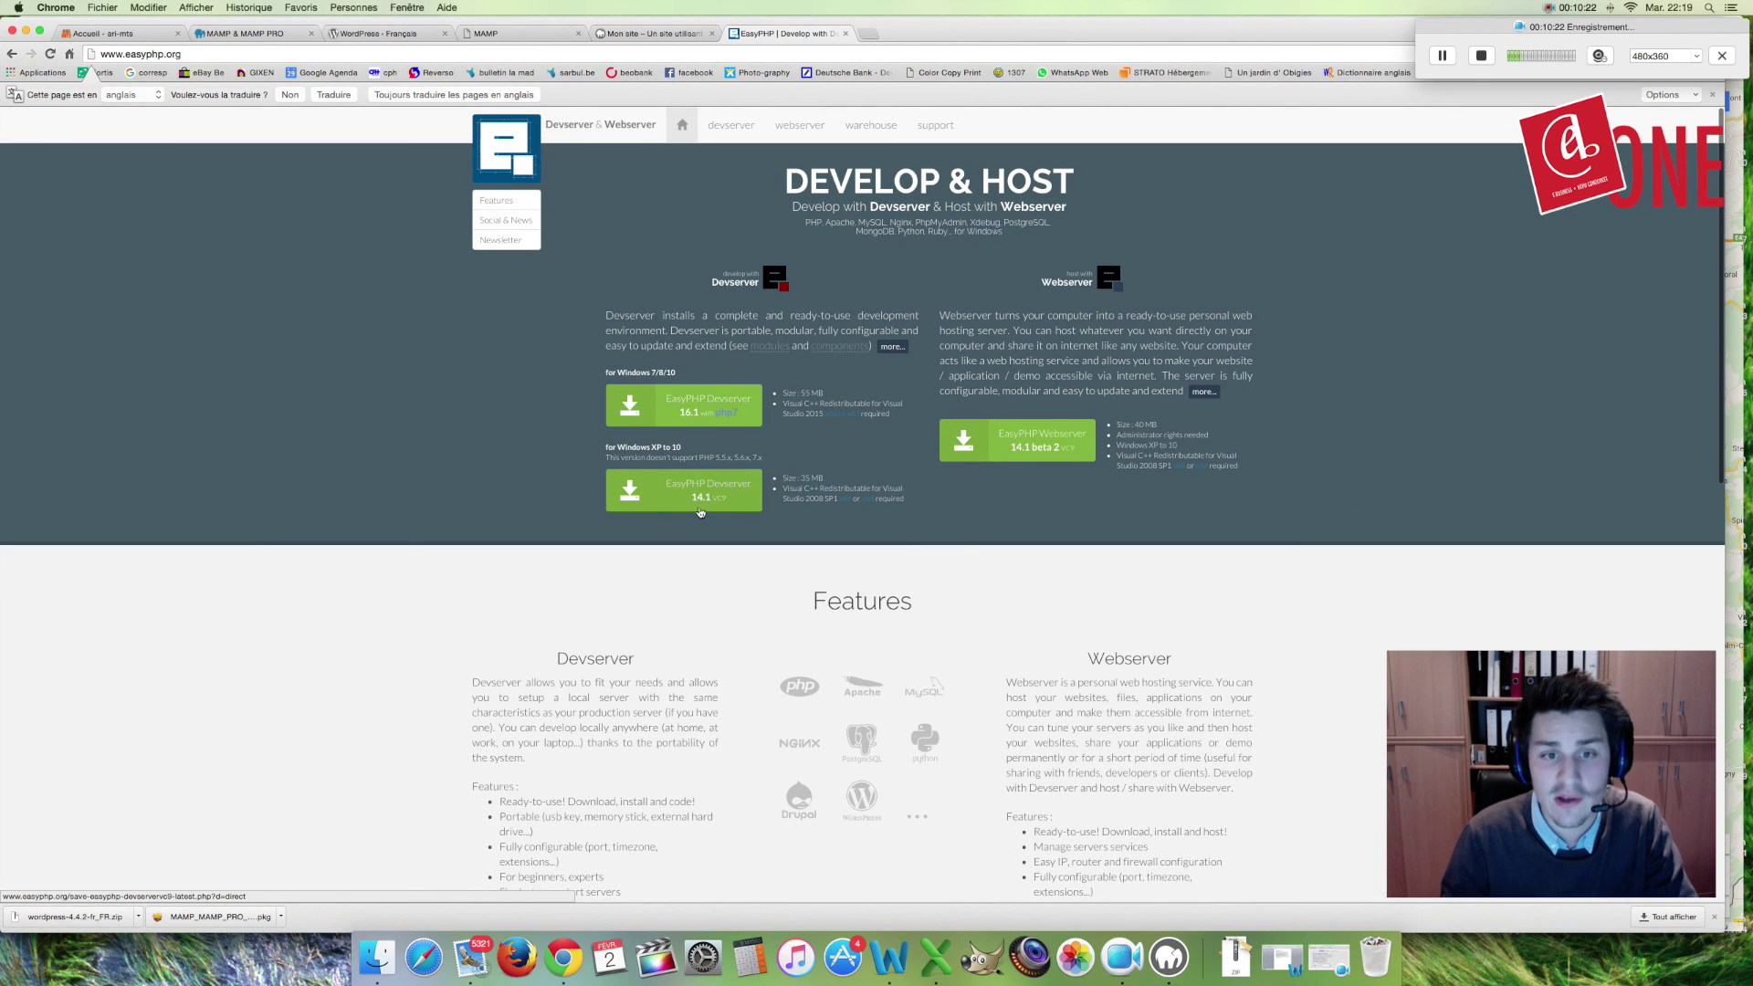
pyautogui.scroll(-1, 719, 507)
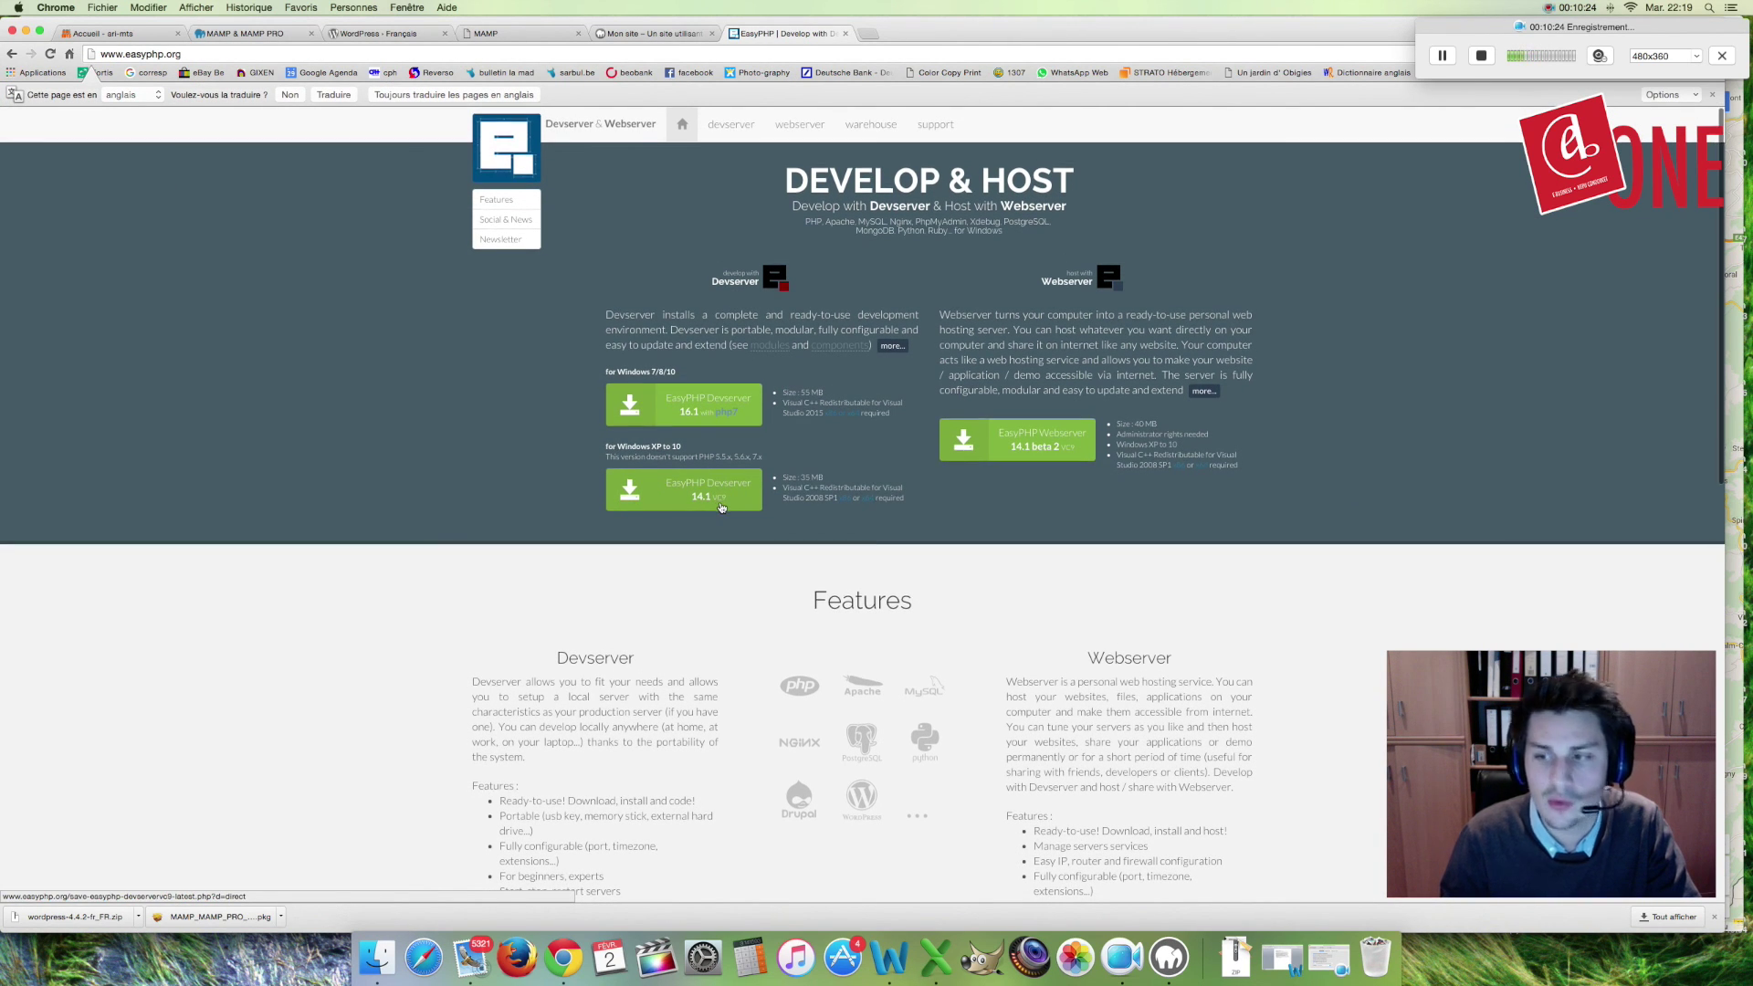